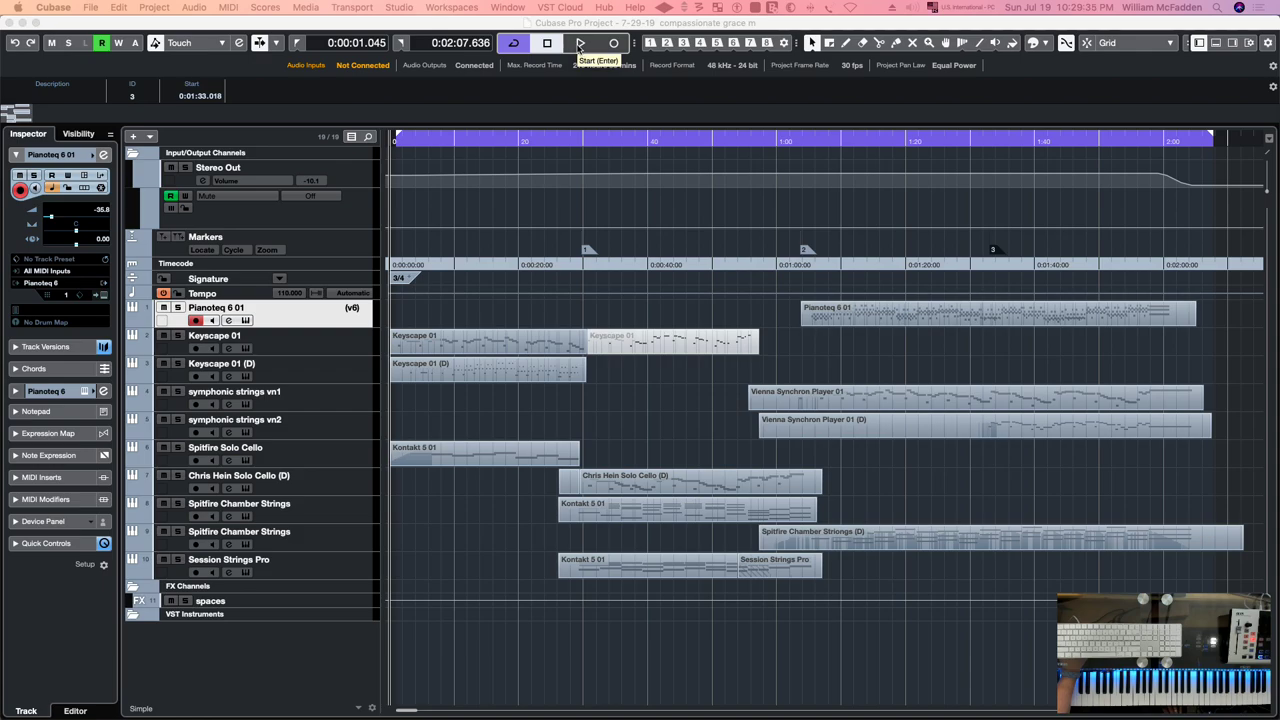
Start playback of the project and open the MixConsole, enlarged over the project window
click(578, 43)
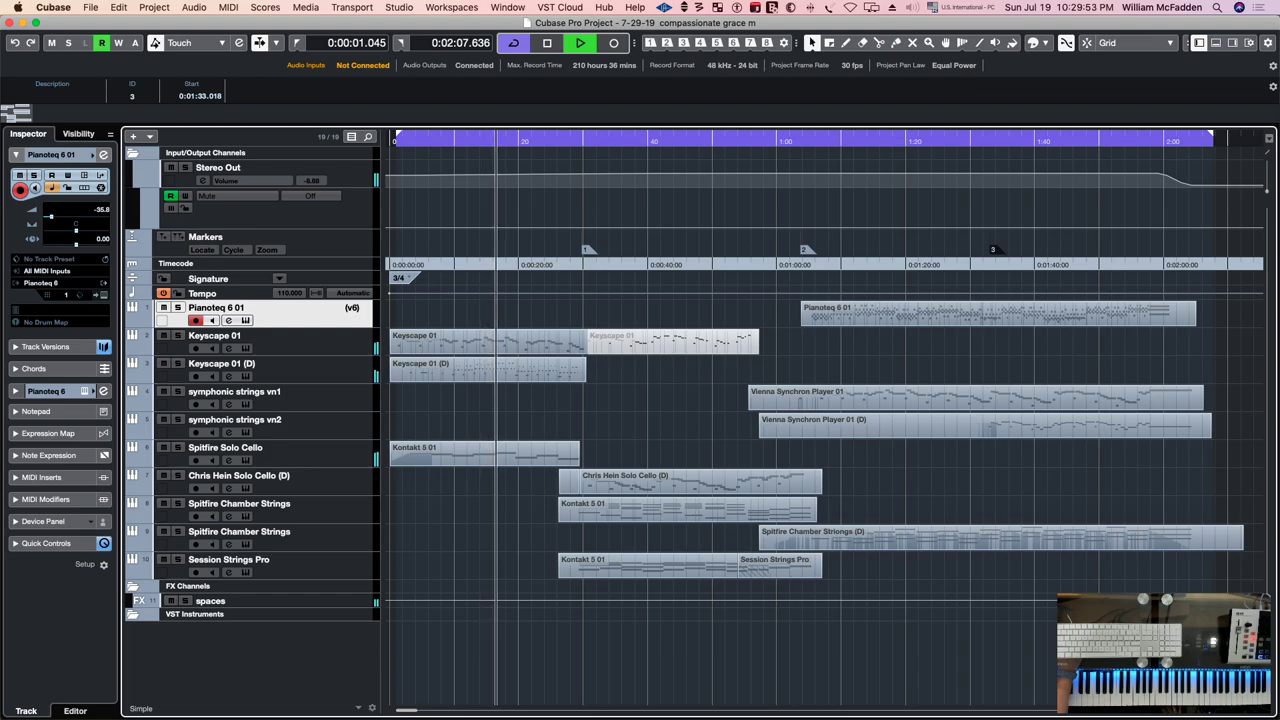
key(F3)
drag(497, 30, 827, 1)
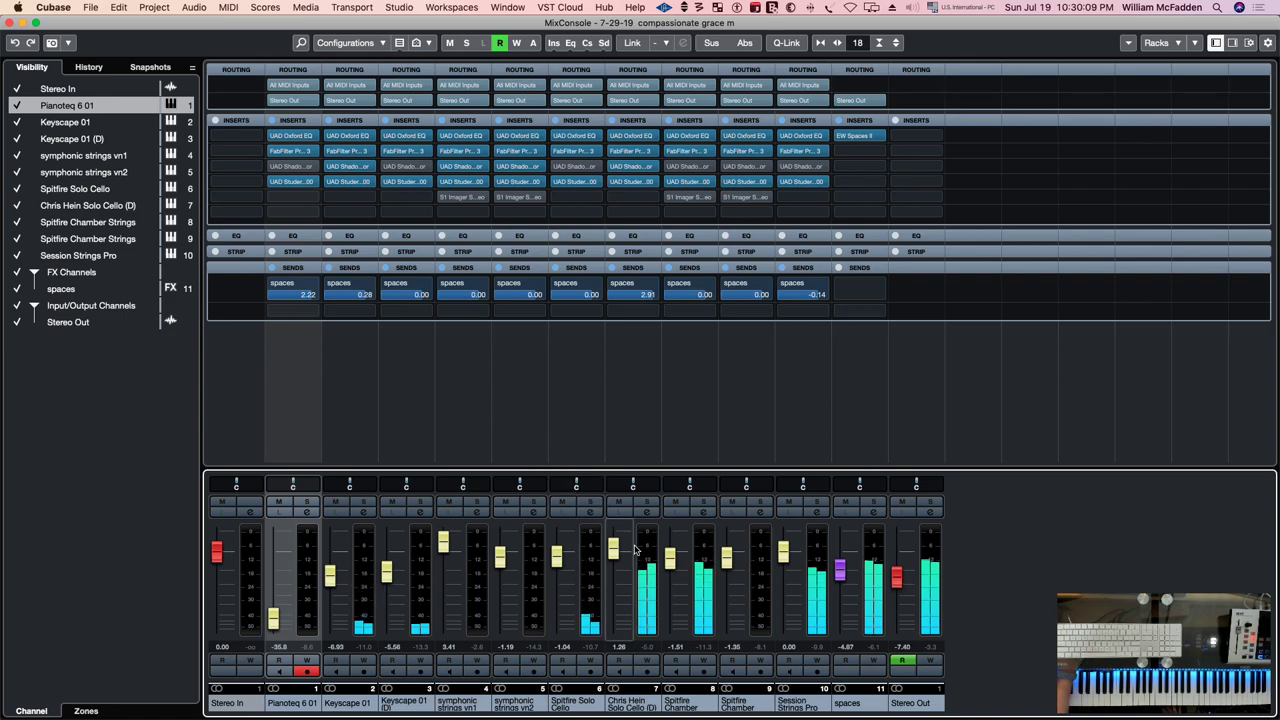
Lower the faders of Spitfire Chamber Strings (channel 8) to -13.9, Chris Hein Solo Cello (D) to -1.51 and symphonic strings vn1 to 0.75
drag(670, 556, 670, 591)
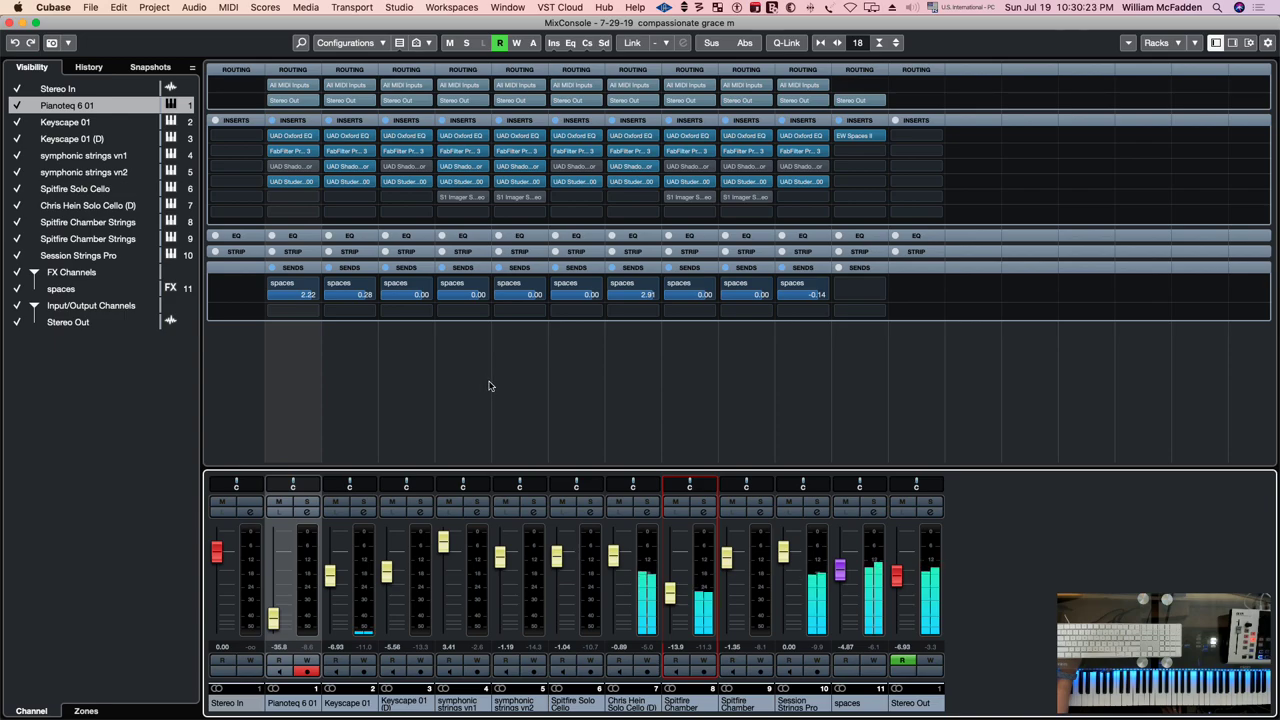
drag(613, 555, 612, 563)
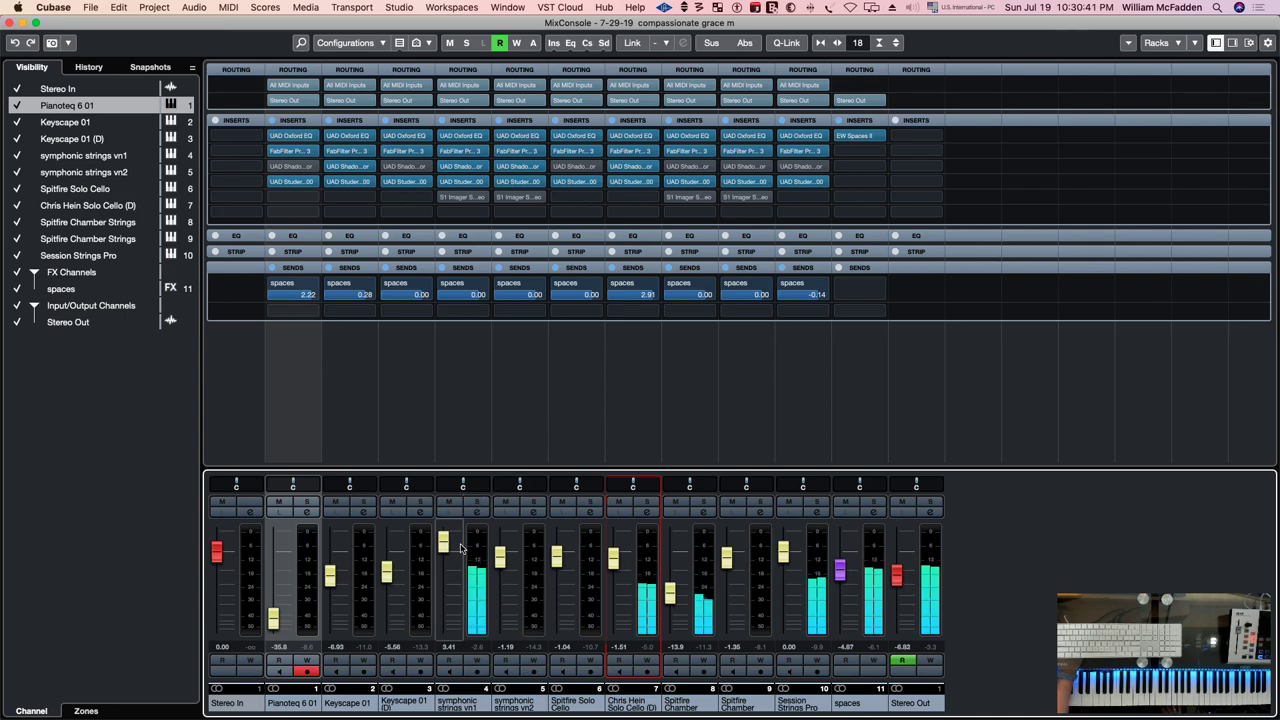
drag(446, 543, 447, 554)
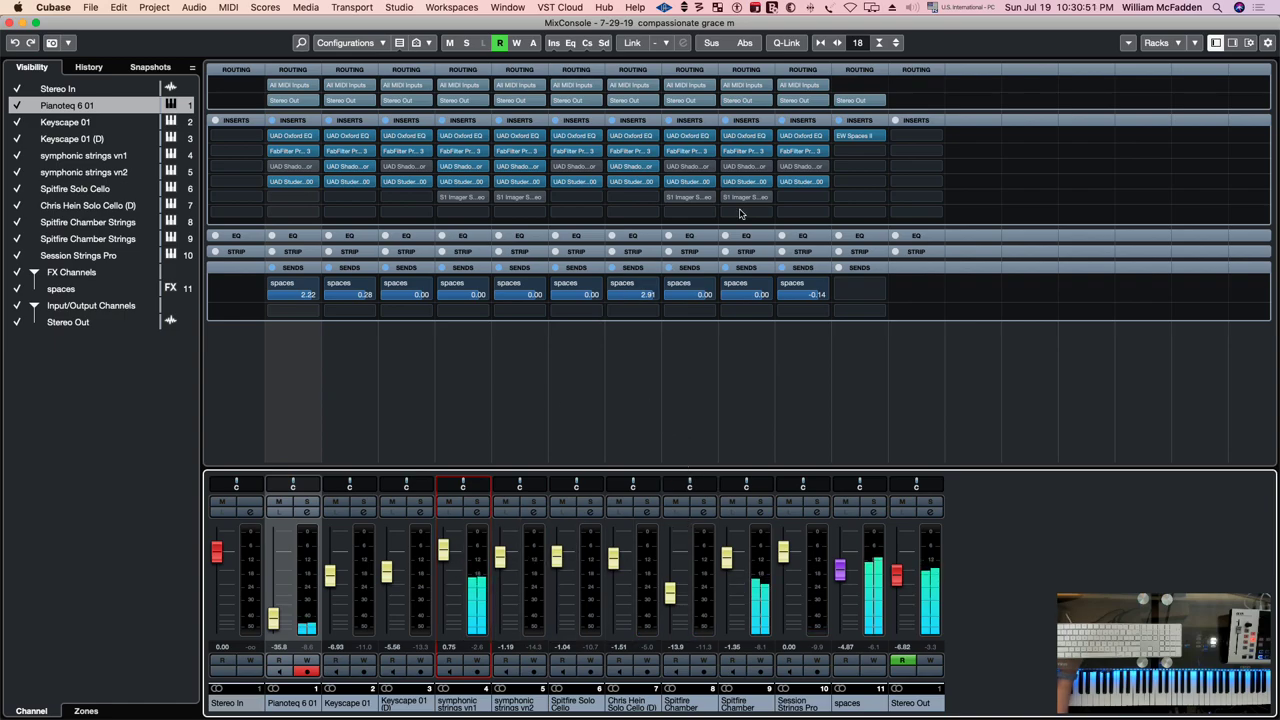
Inspect the EW Spaces II reverb on the spaces channel and the UAD Studer A800 insert on symphonic strings vn1, closing each editor
click(858, 139)
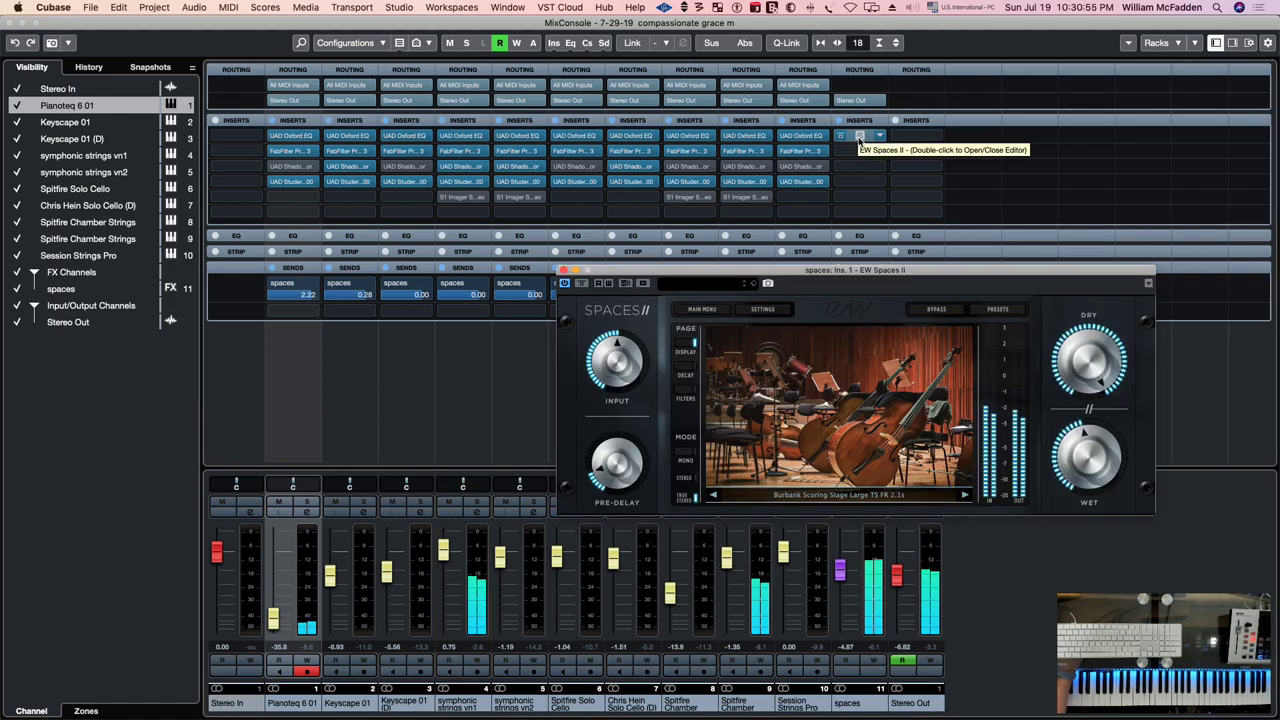
drag(805, 270, 590, 145)
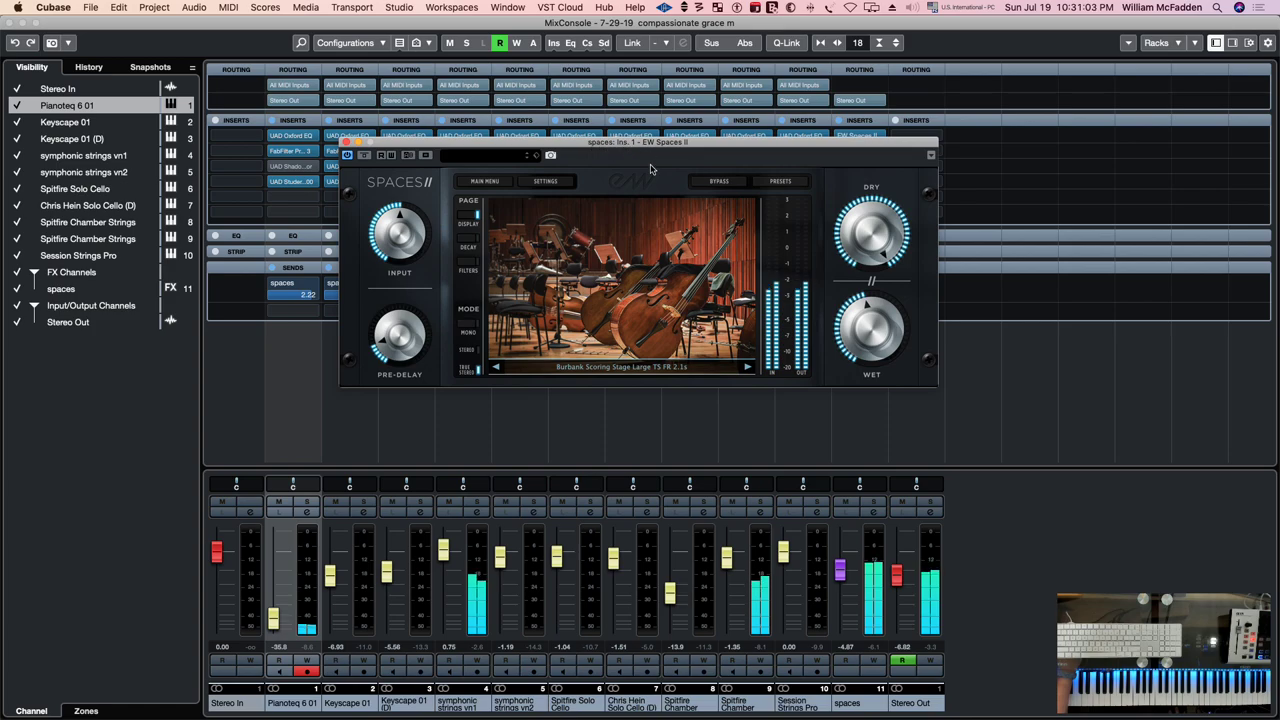
click(347, 142)
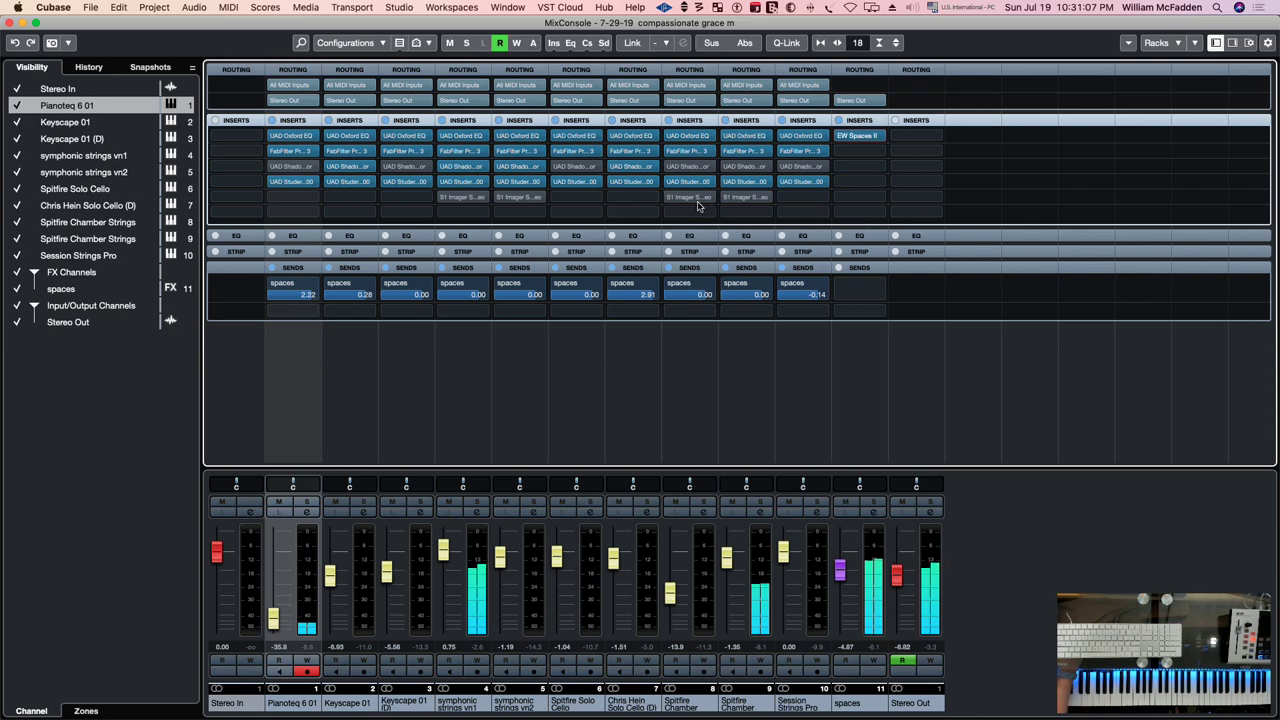
click(459, 183)
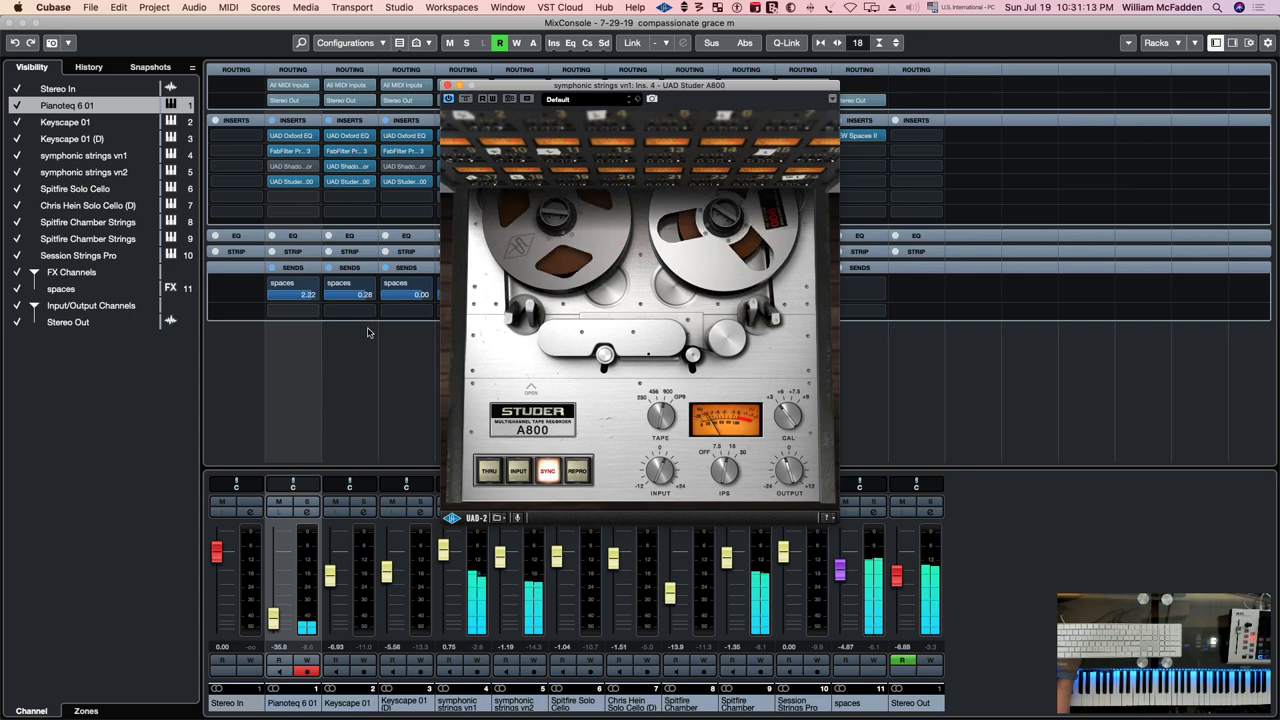
click(447, 85)
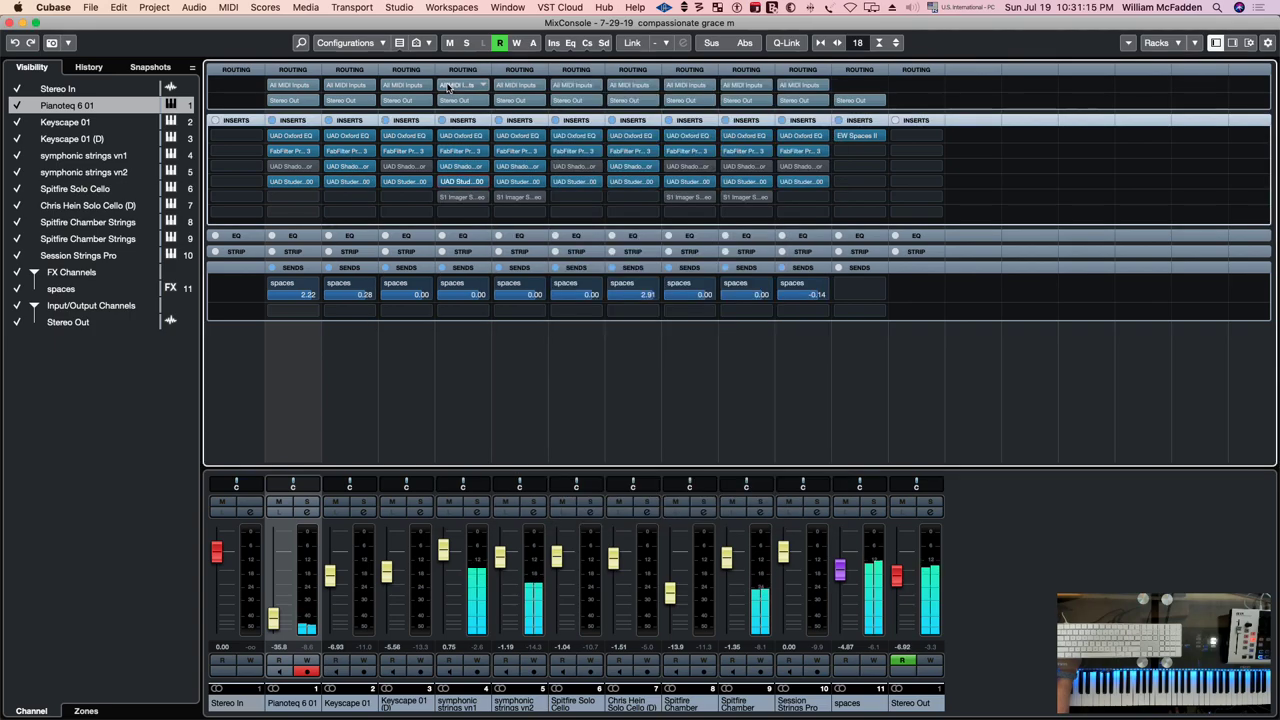
Adjust the tilt shelf in the symphonic strings vn1 FabFilter Pro-Q 3 to about 516 Hz and -0.19 dB, and close the editor
click(461, 150)
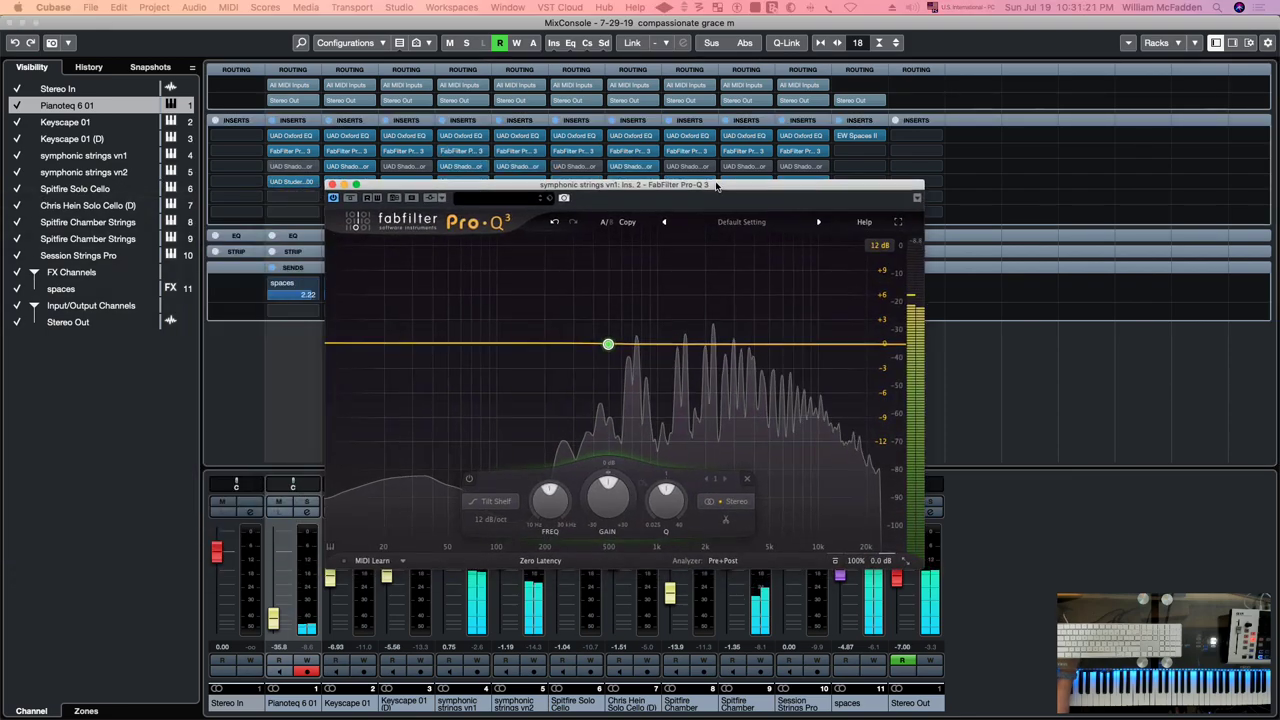
drag(713, 225, 727, 167)
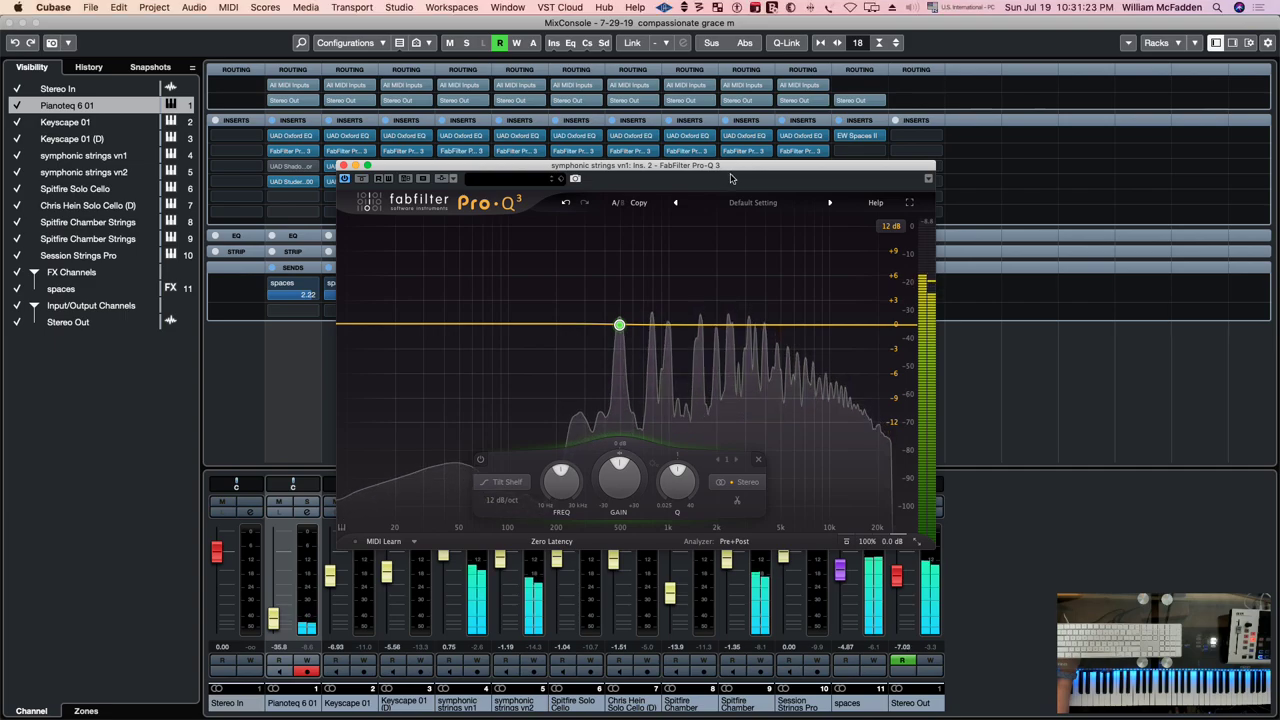
mouse_move(621, 326)
drag(621, 326, 619, 337)
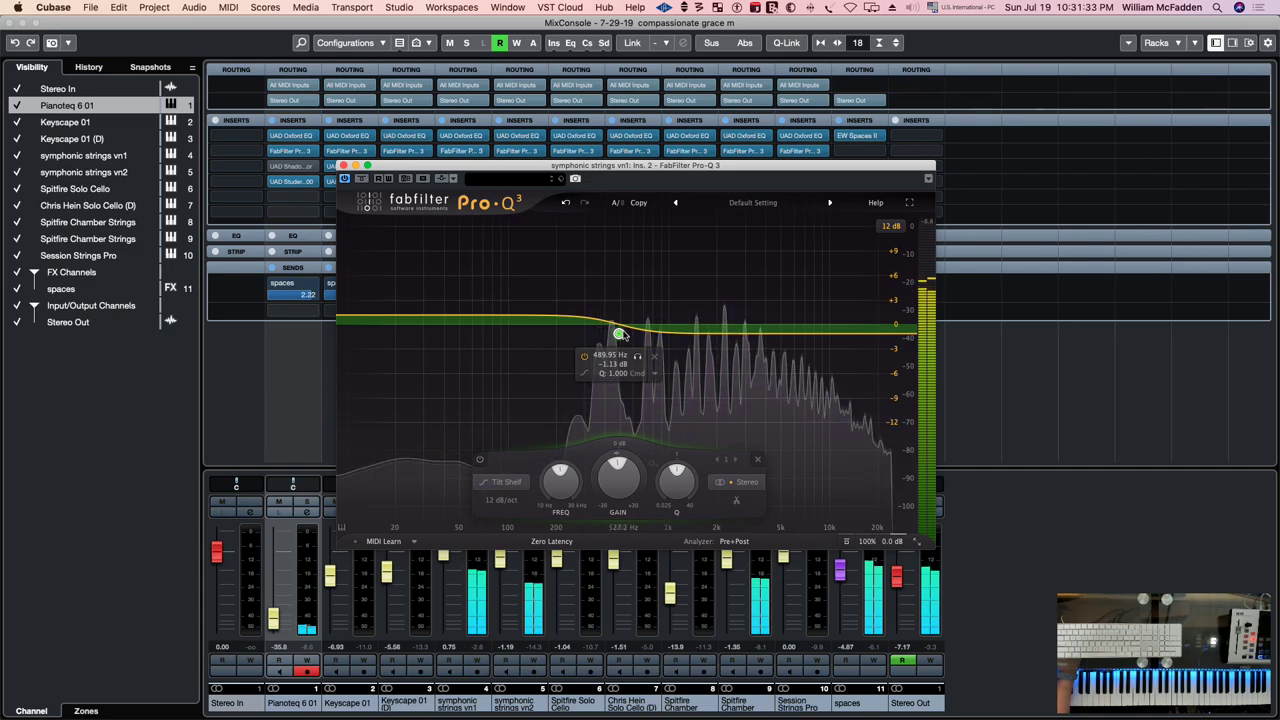
drag(618, 334, 622, 326)
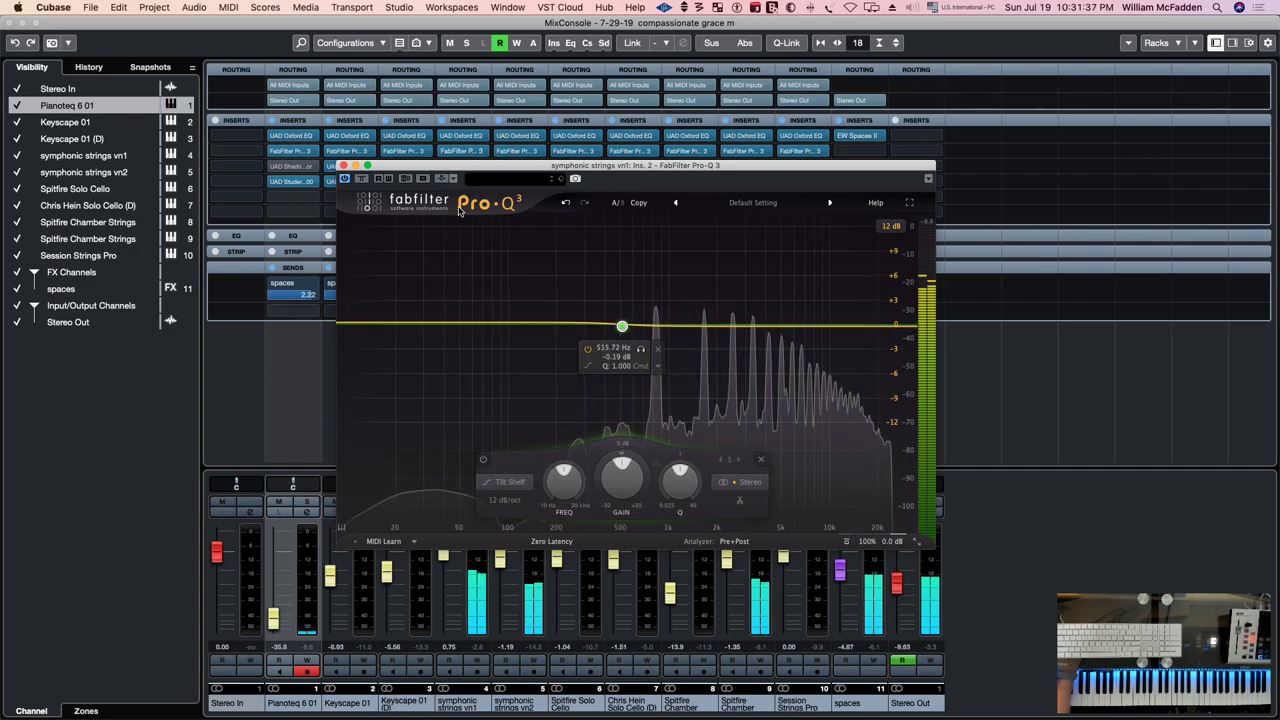
click(344, 166)
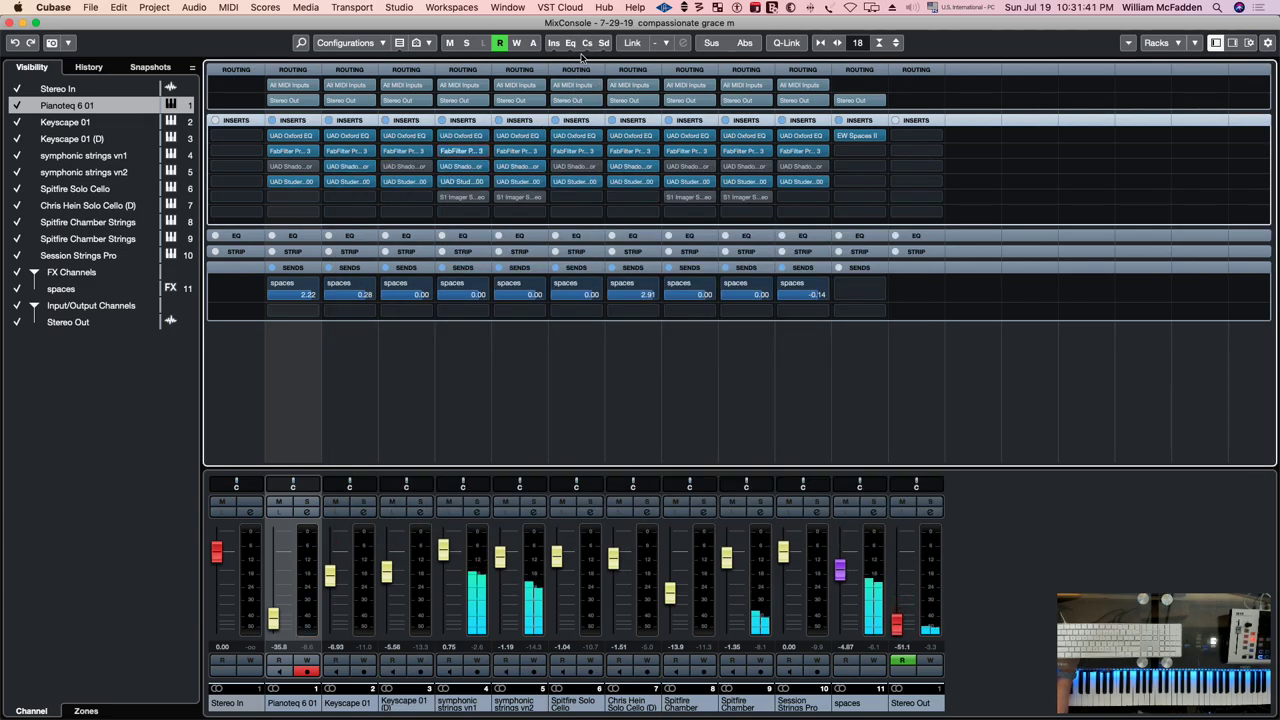
Restore the MixConsole to a smaller floating window and move it out of the way of the project window
double_click(281, 25)
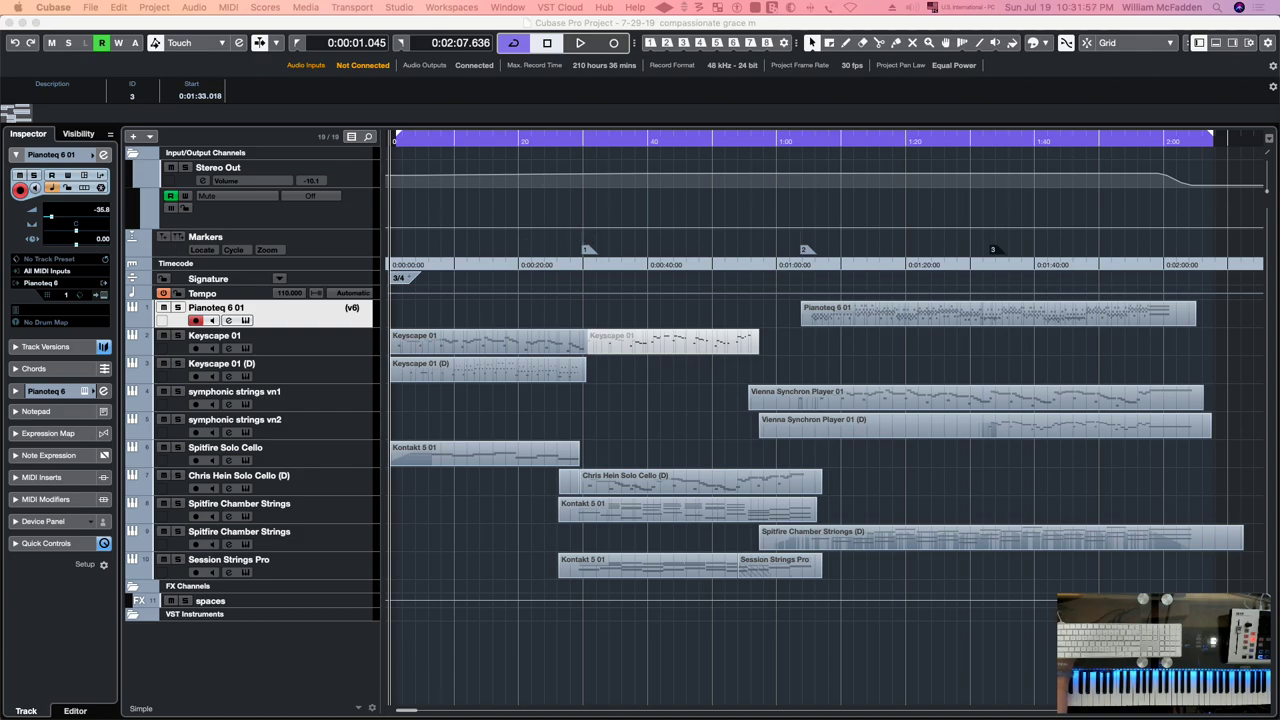
key(F3)
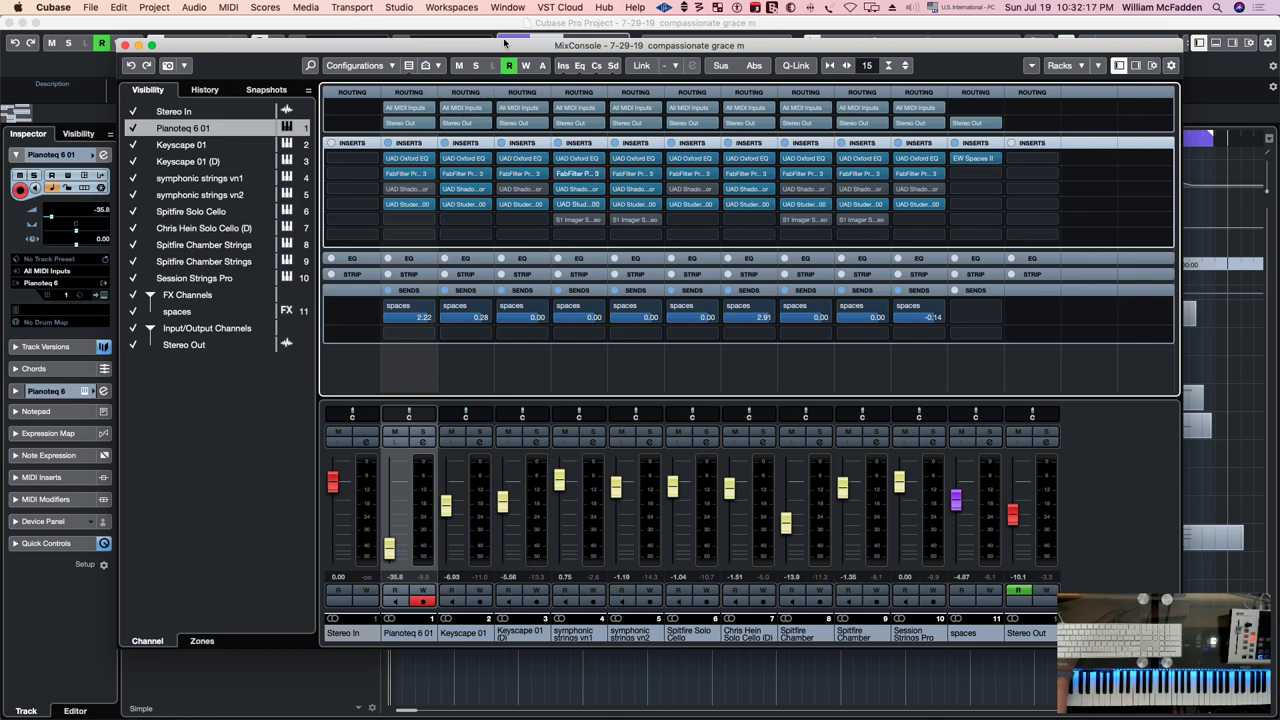
drag(512, 47, 0, 22)
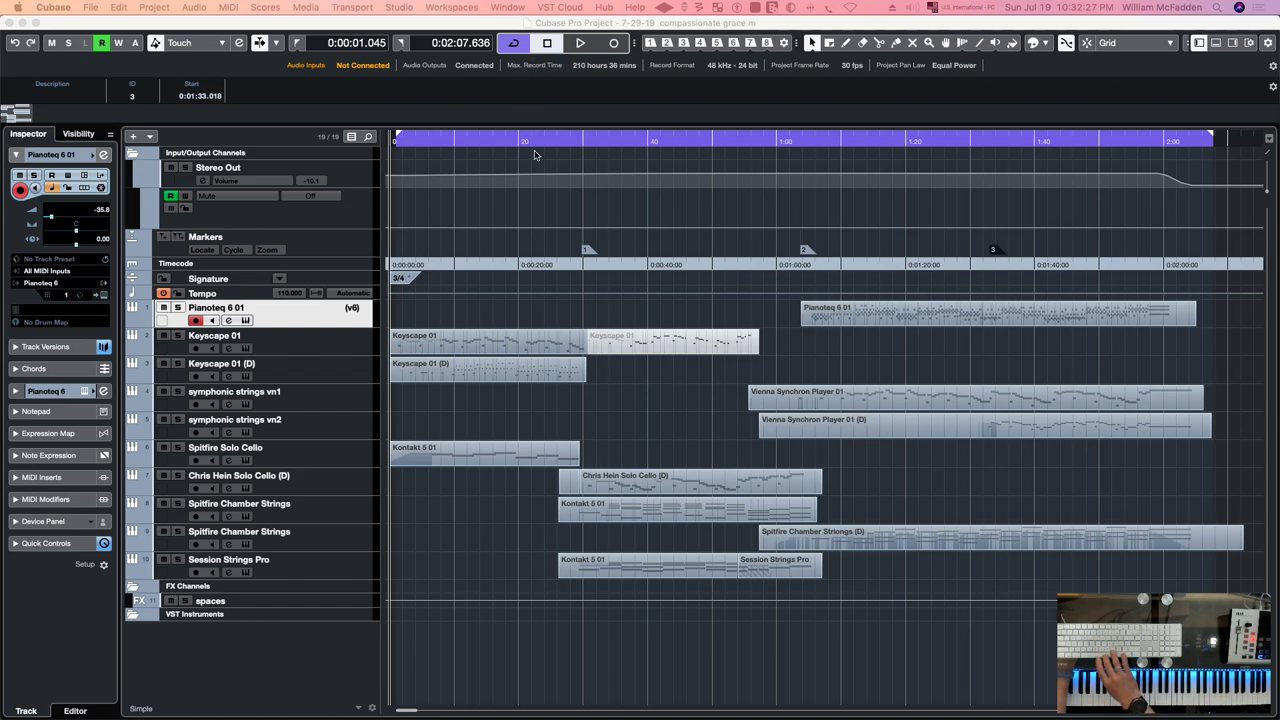
Select the Keyscape 01 track, restart playback and bring the MixConsole window back into view
click(318, 347)
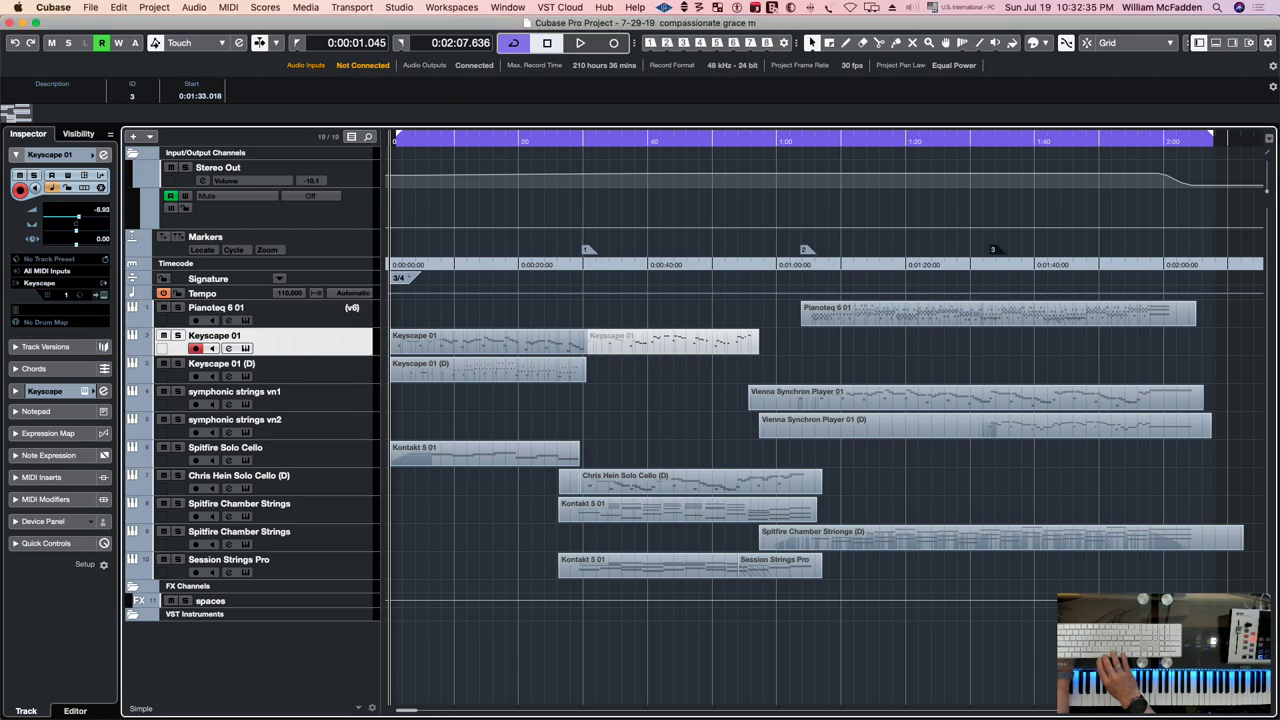
key(space)
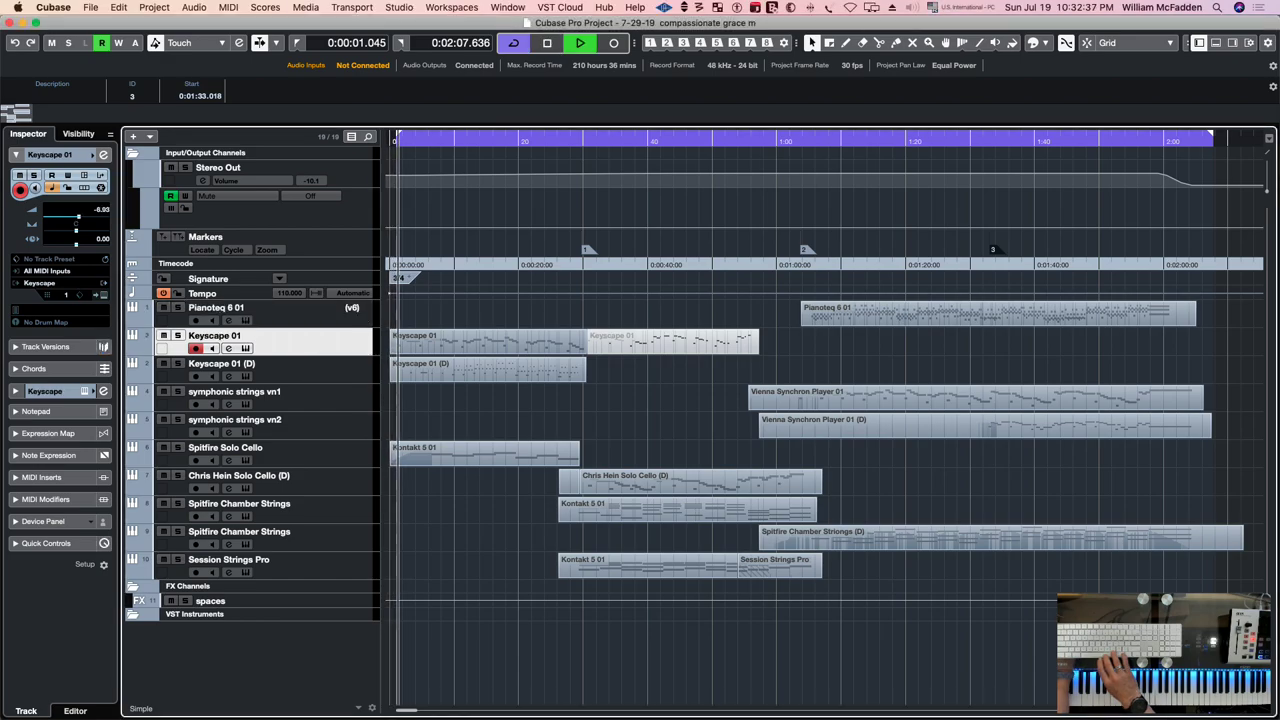
drag(0, 52, 682, 24)
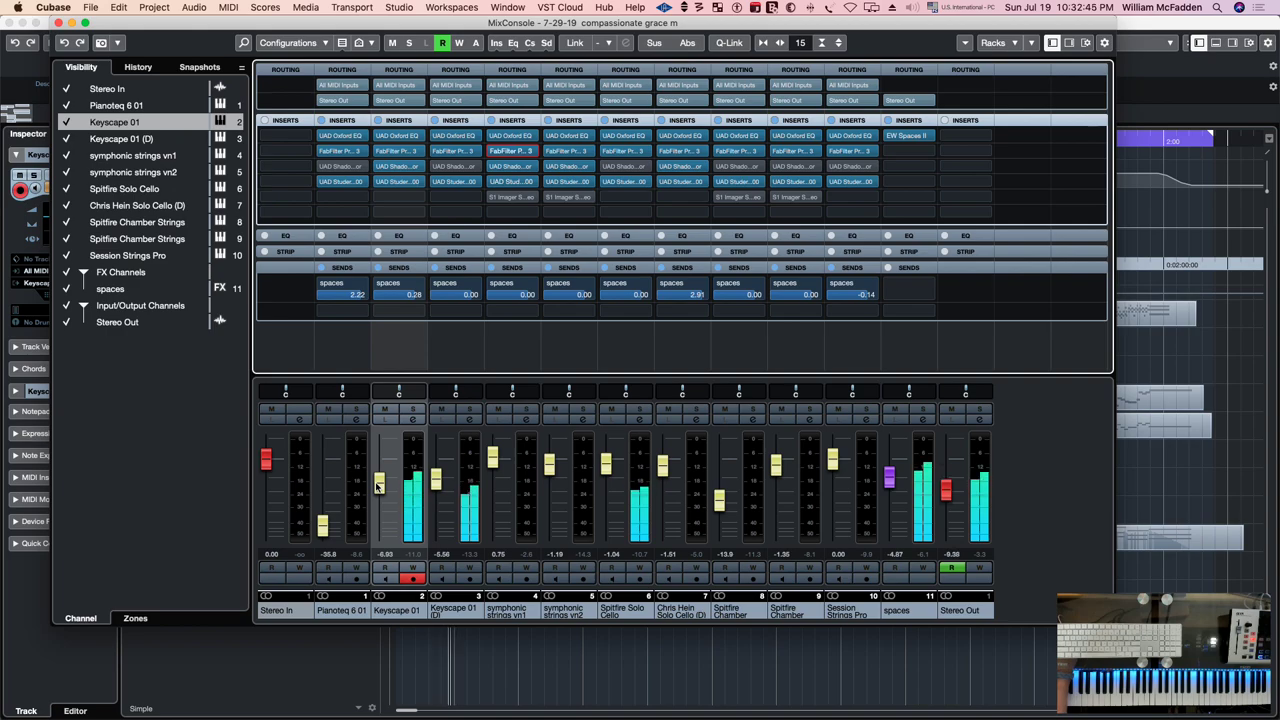
Raise the Keyscape 01 fader to about -4.59, and lower Keyscape 01 (D) to about -8.29 and Spitfire Solo Cello to -3.92
drag(378, 486, 436, 482)
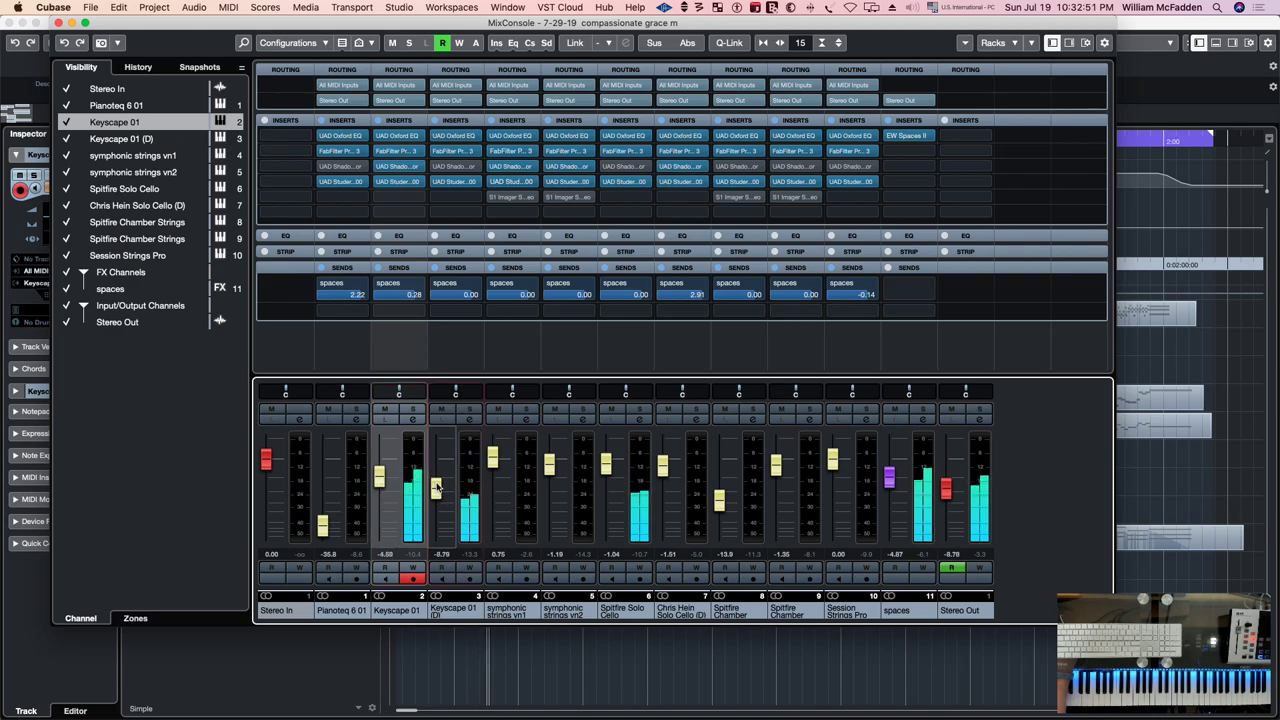
drag(605, 465, 605, 470)
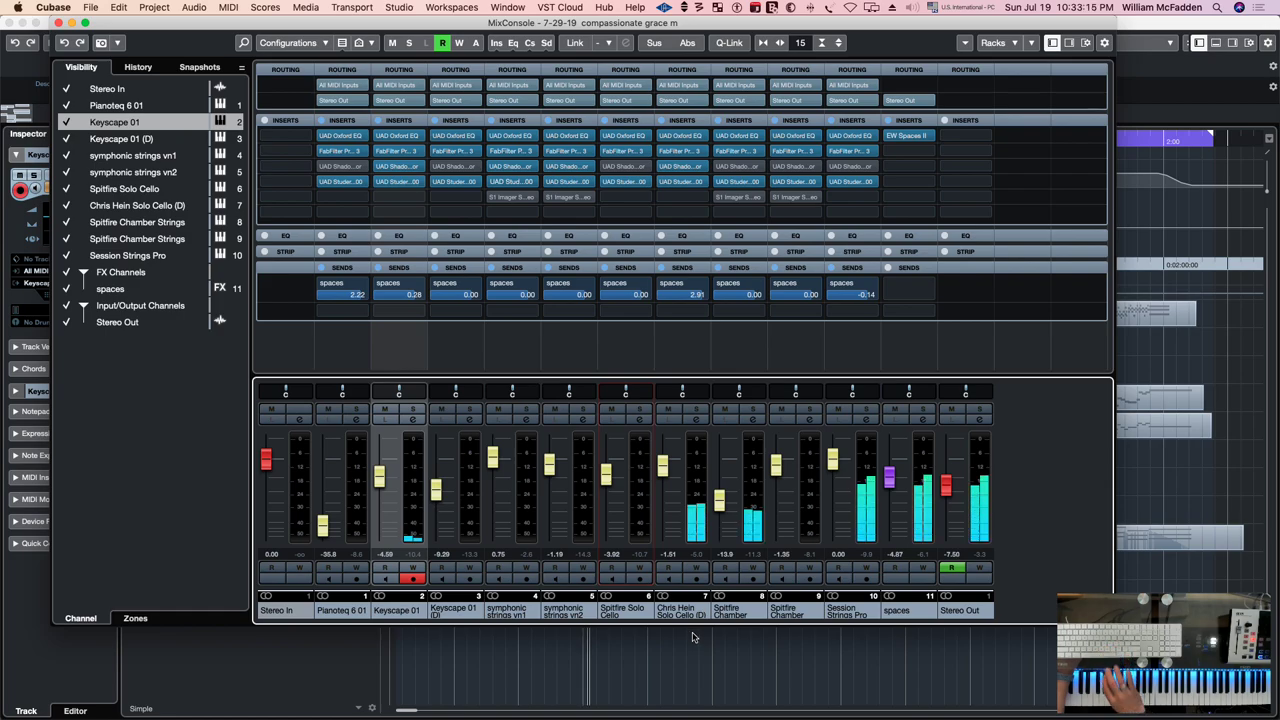
Set the faders of Chris Hein Solo Cello (D) to -3.30, Spitfire Chamber Strings (channel 8) to -10.6 and symphonic strings vn1 to 1.96
drag(662, 468, 666, 491)
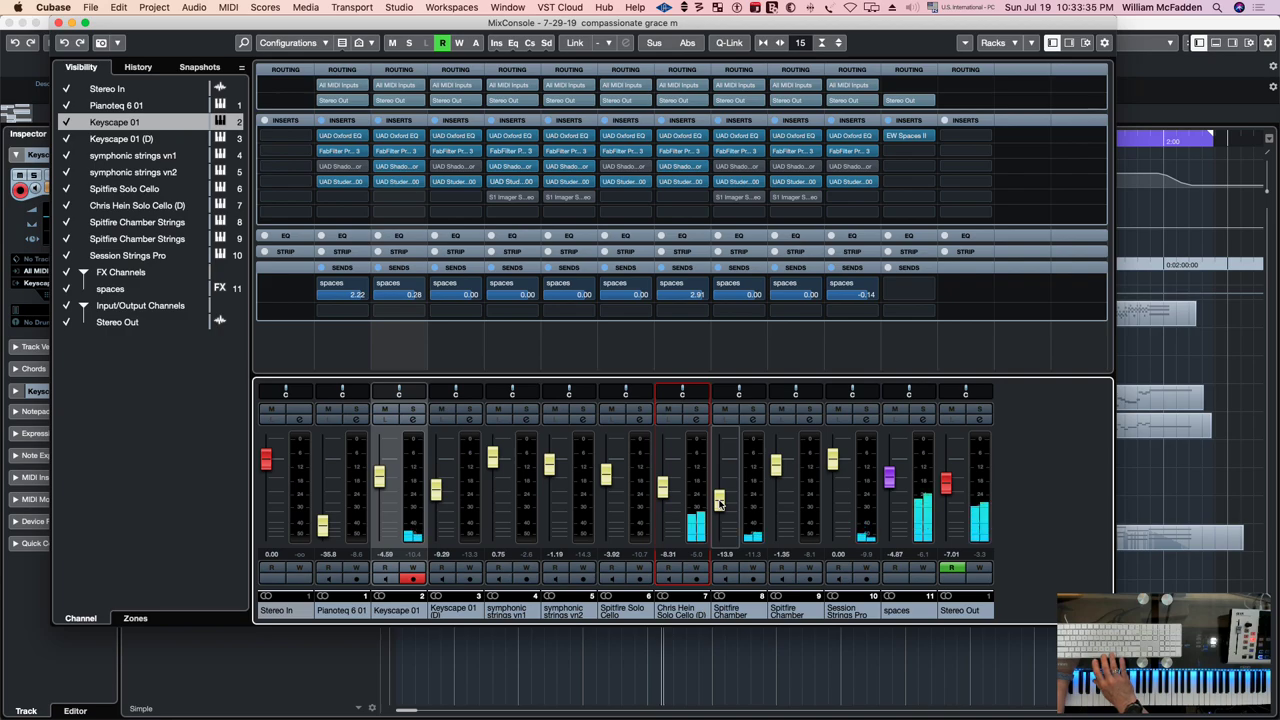
drag(720, 503, 667, 477)
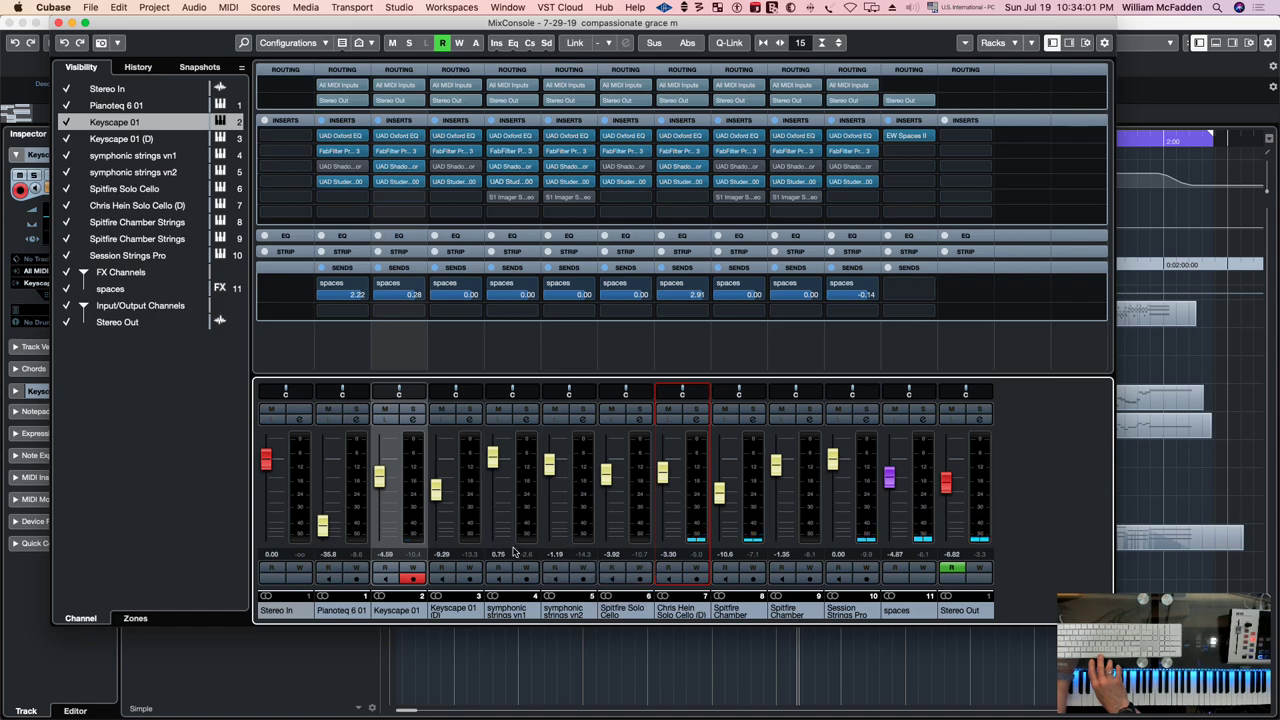
click(491, 461)
drag(491, 463, 491, 459)
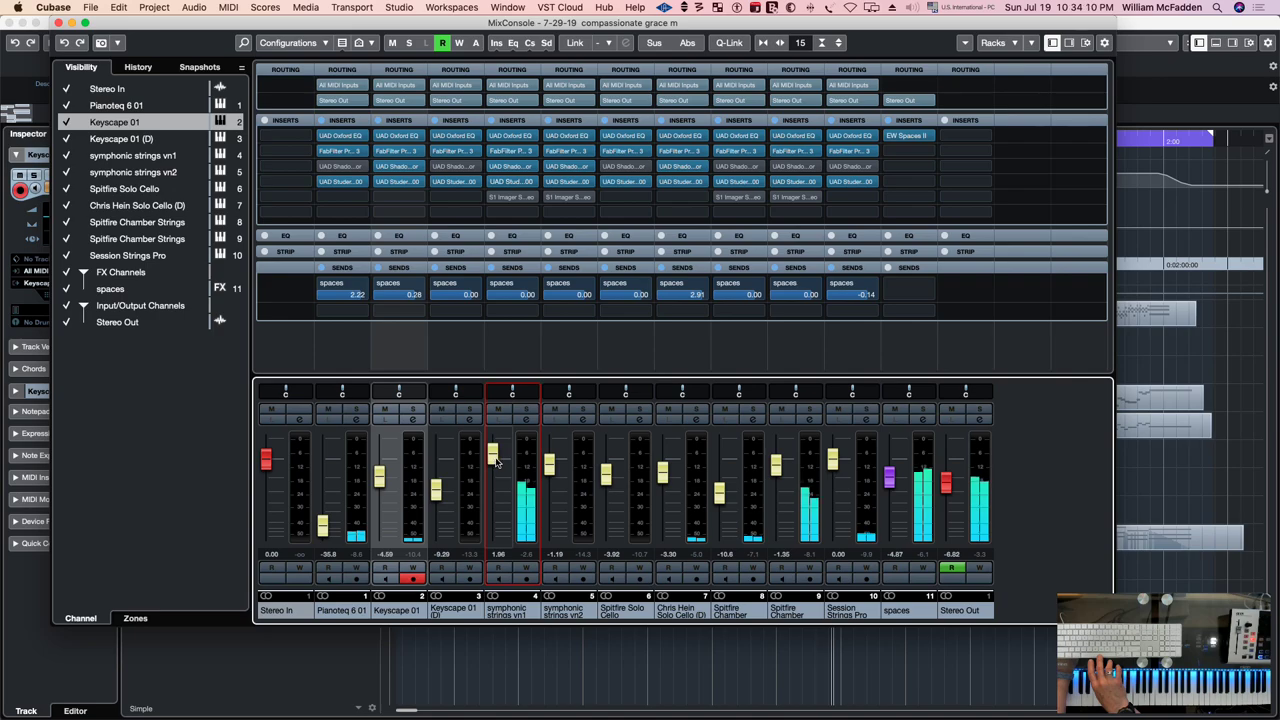
Open the FabFilter Pro-Q 3 on symphonic strings vn1, resume playback and move its tilt shelf to about 533 Hz and -1.37 dB
click(512, 153)
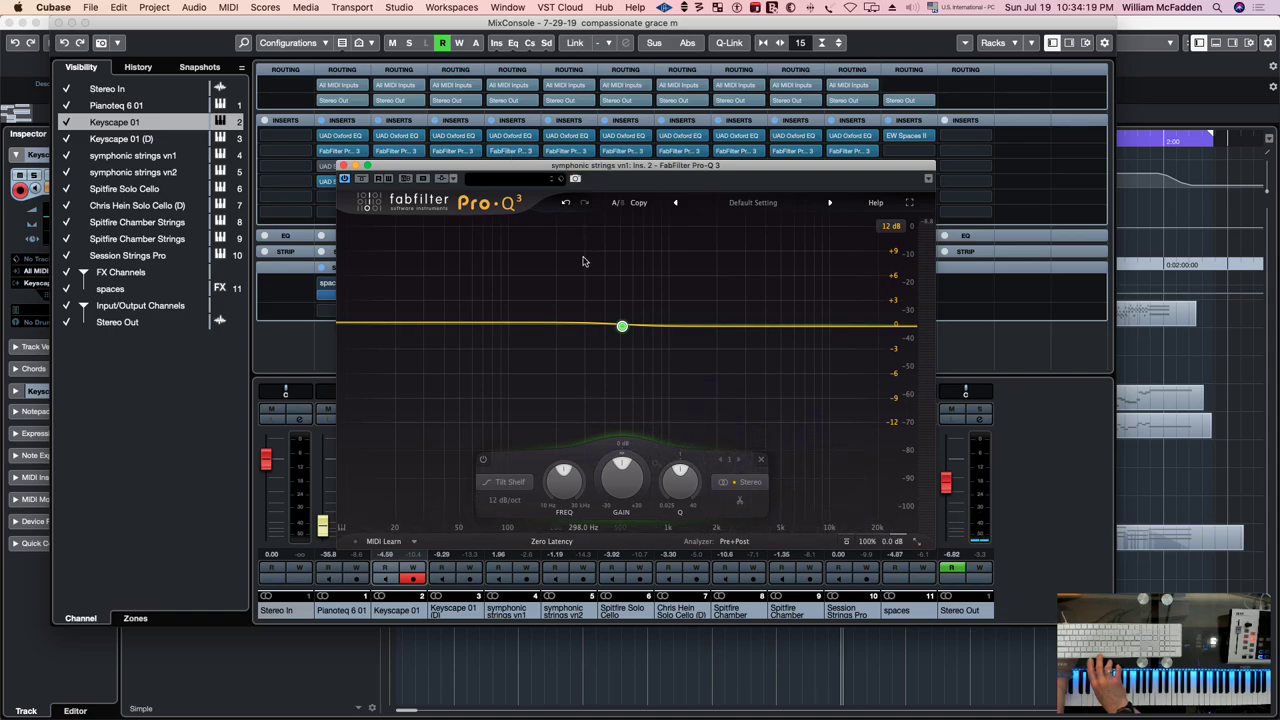
click(548, 173)
key(space)
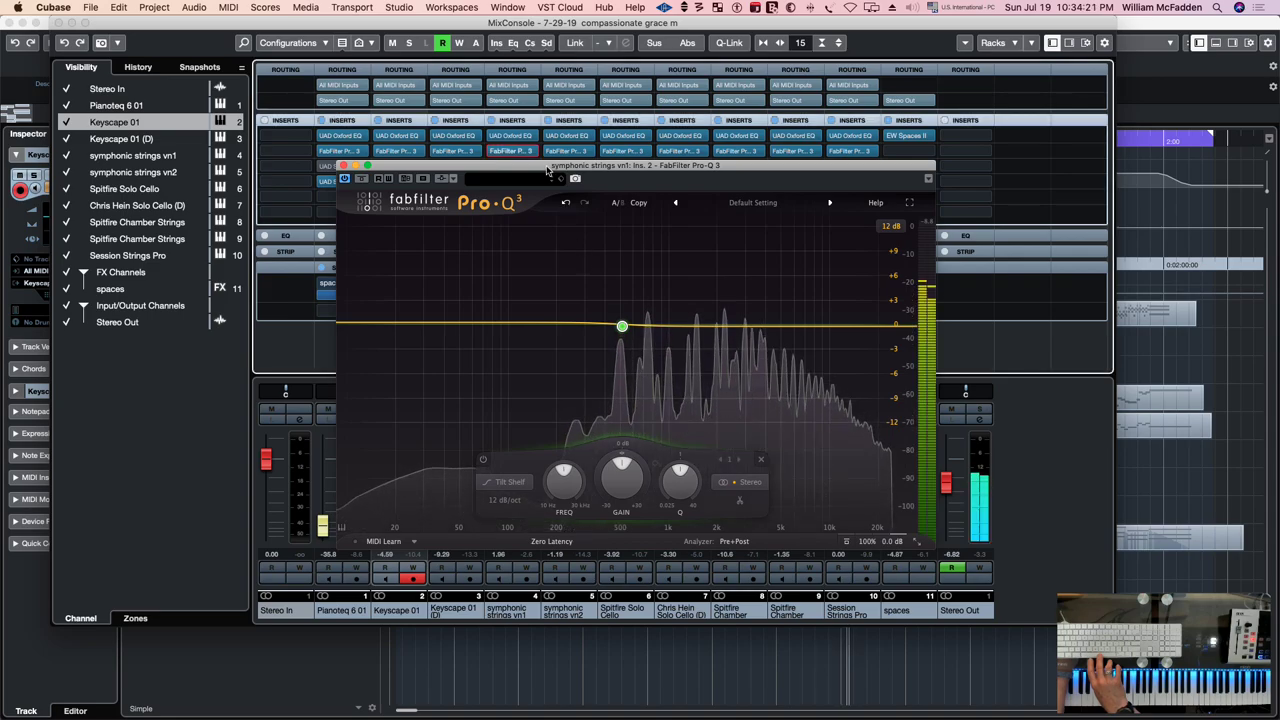
mouse_move(622, 327)
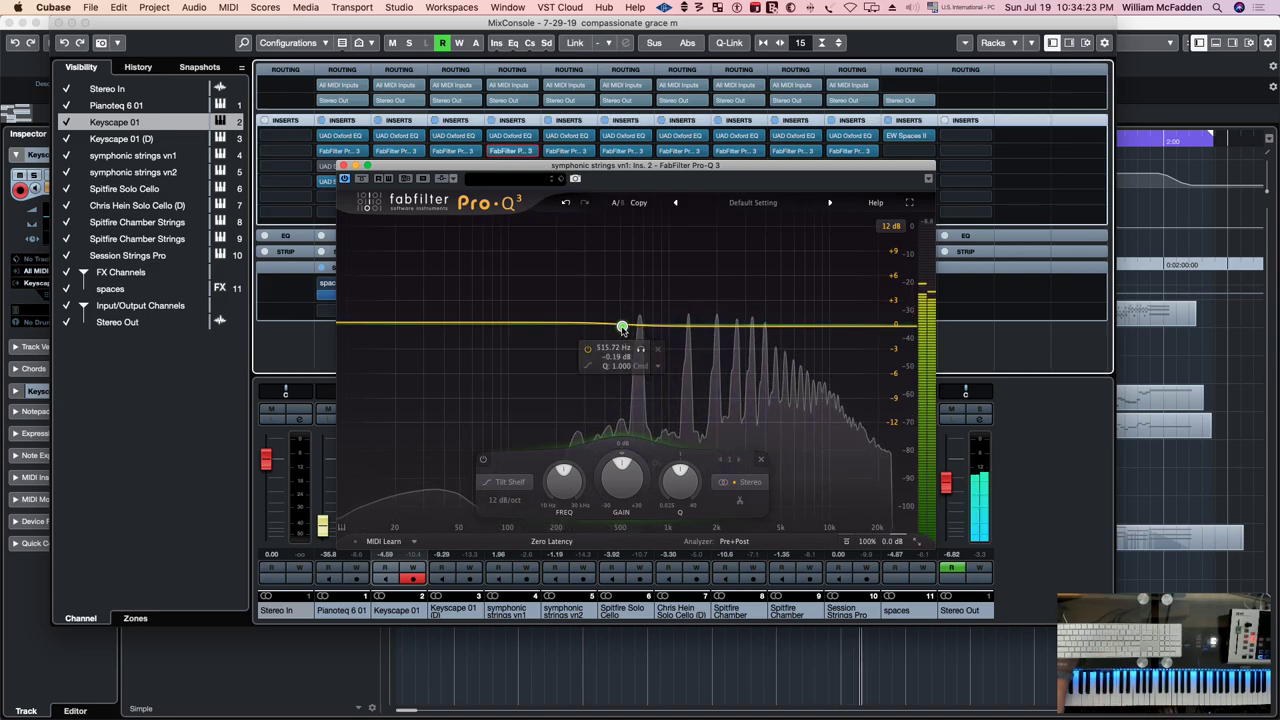
drag(622, 327, 627, 342)
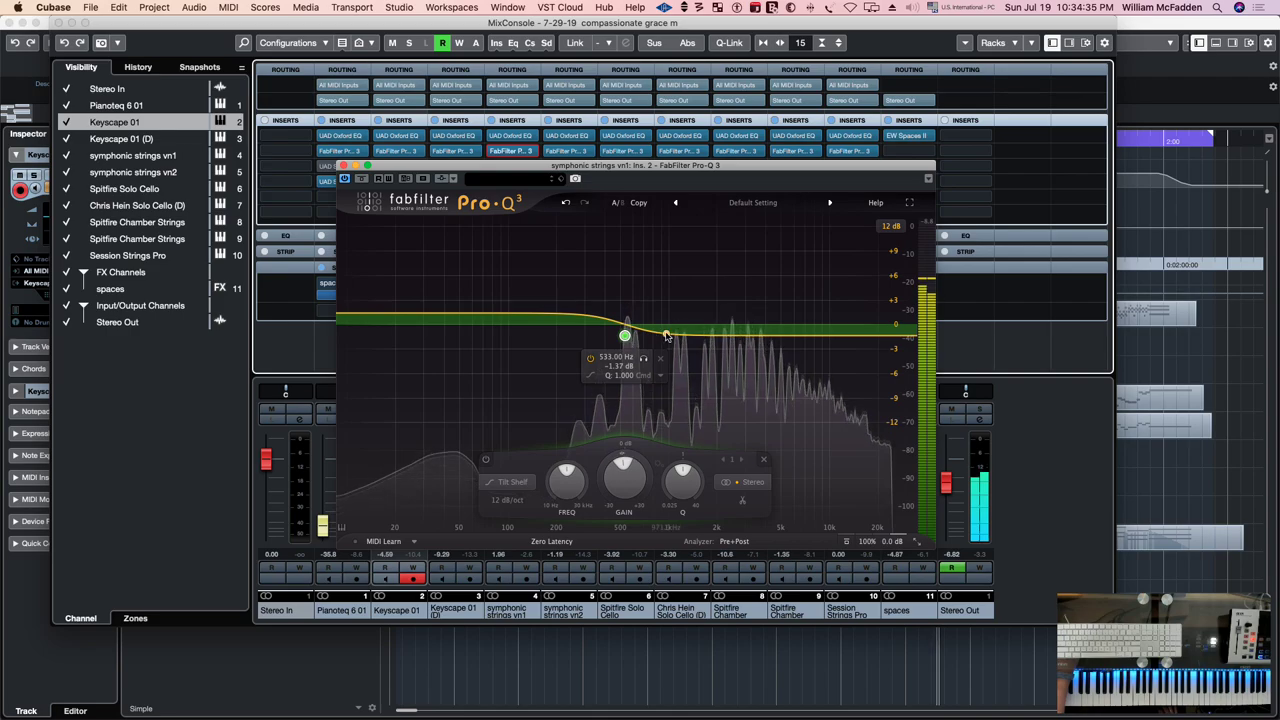
Add bell cuts near 1 kHz, at 2043 Hz (-1.77 dB) and at 8970 Hz (-1.59 dB), and flatten the tilt shelf to -0.03 dB
click(667, 336)
click(718, 342)
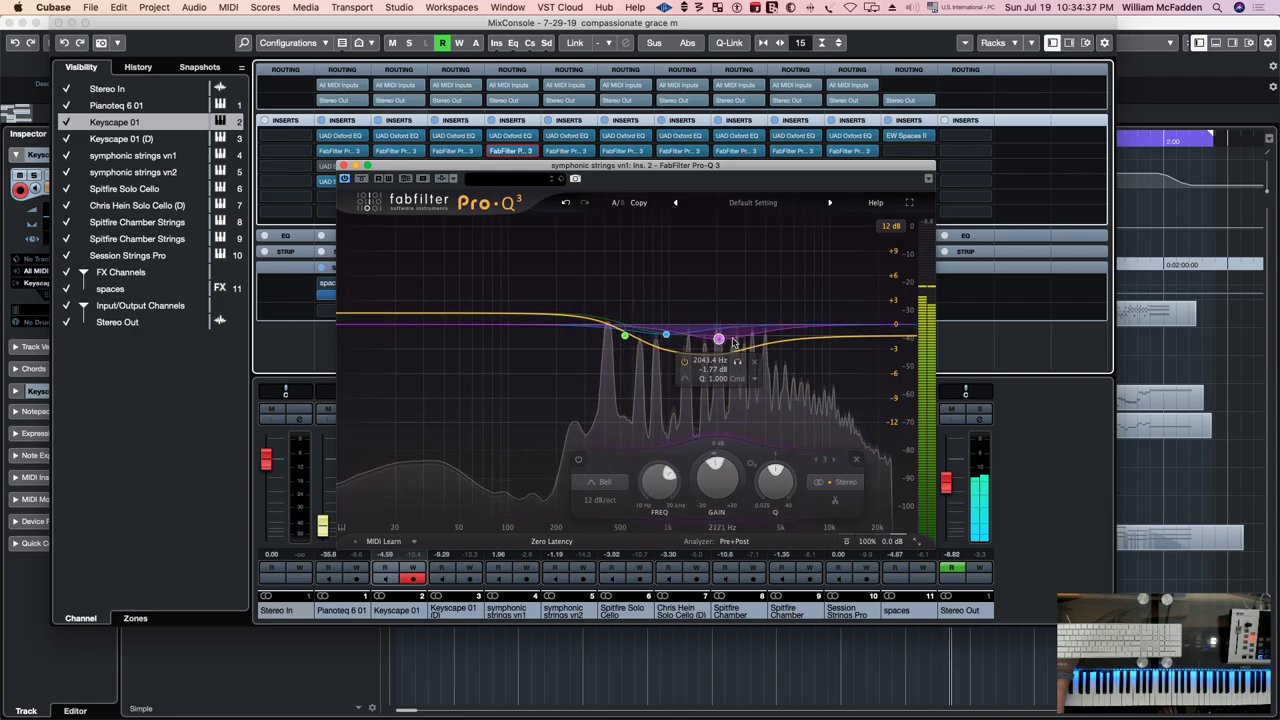
click(821, 337)
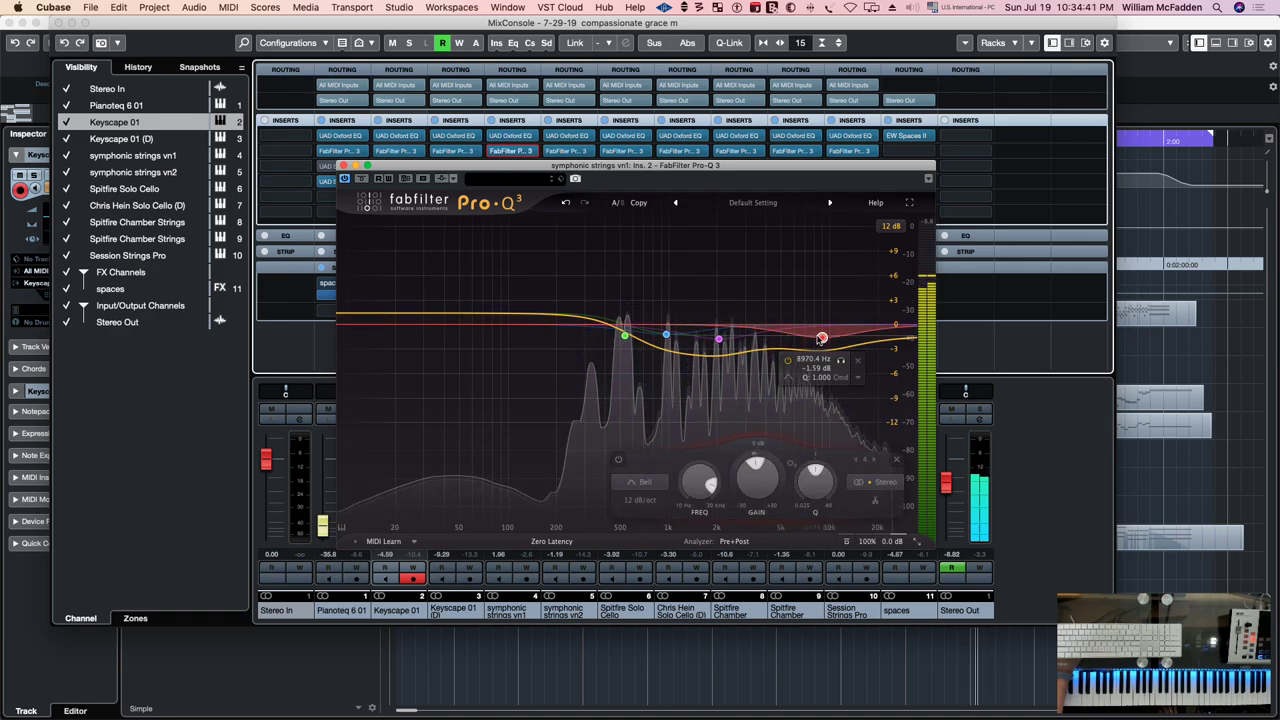
drag(624, 336, 624, 326)
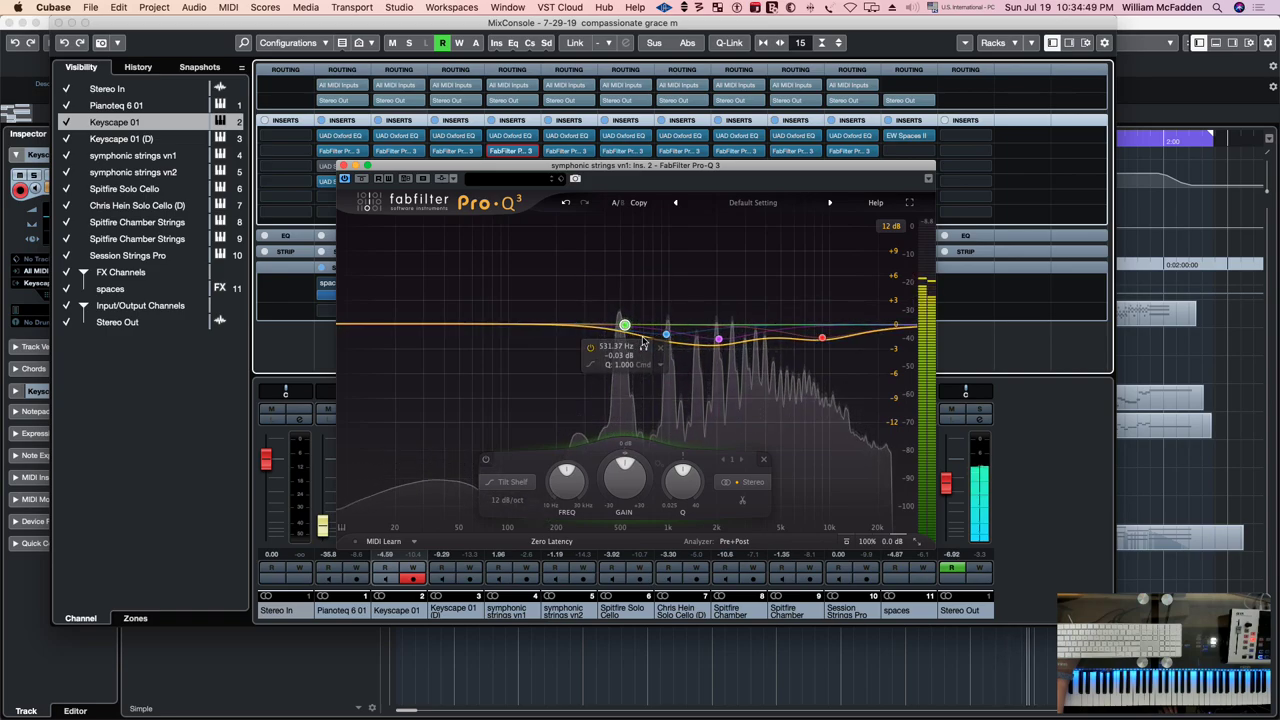
Add a high cut at 18006 Hz to the symphonic strings vn1 equalizer and change its shape to Low Cut
click(870, 326)
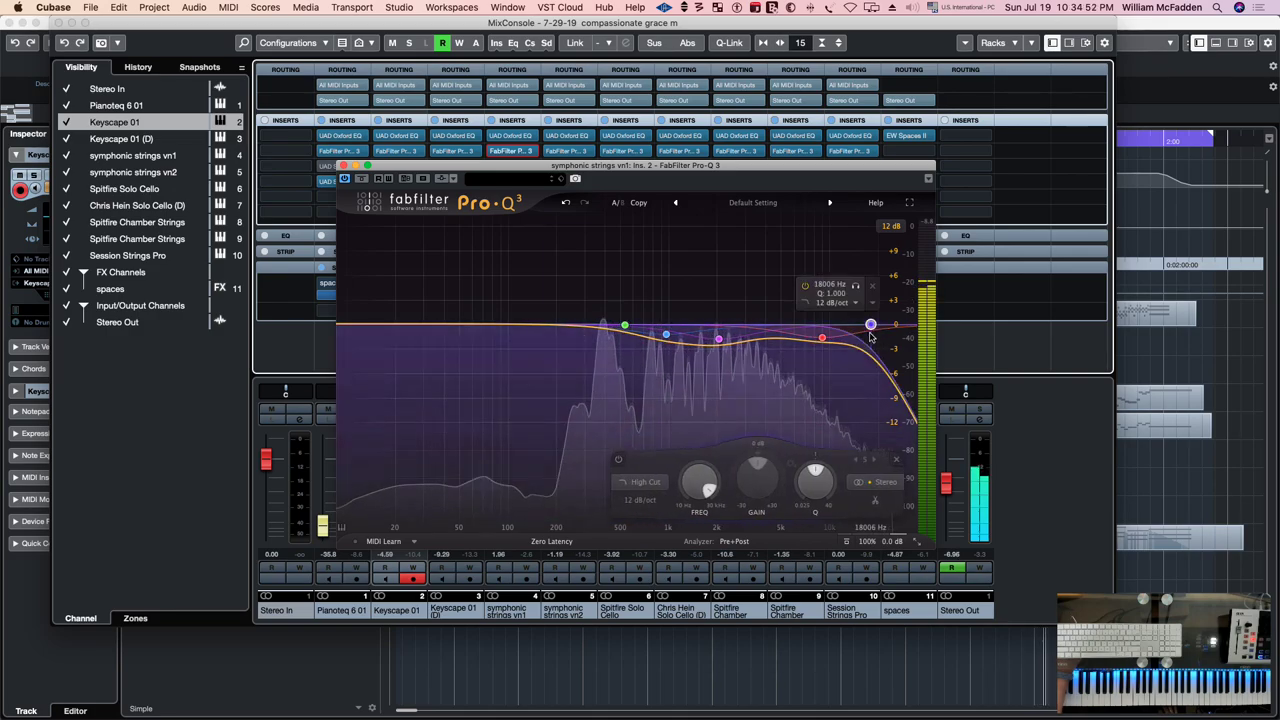
click(808, 304)
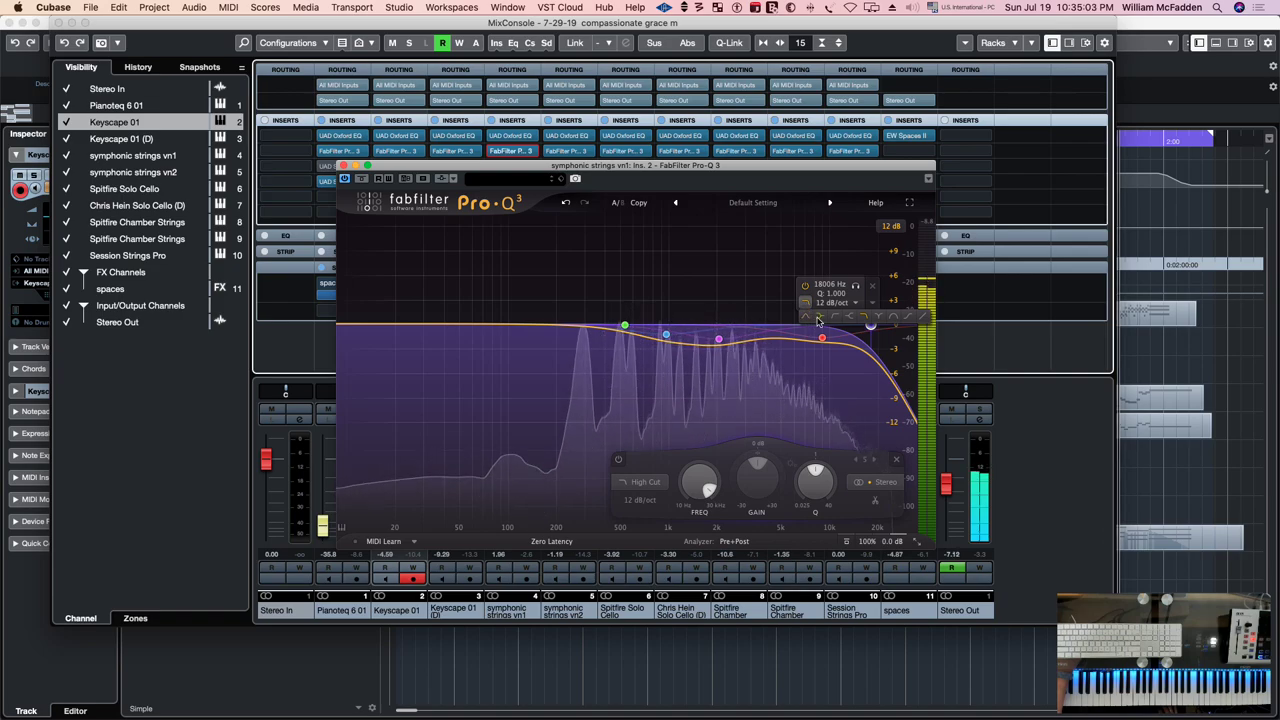
click(835, 319)
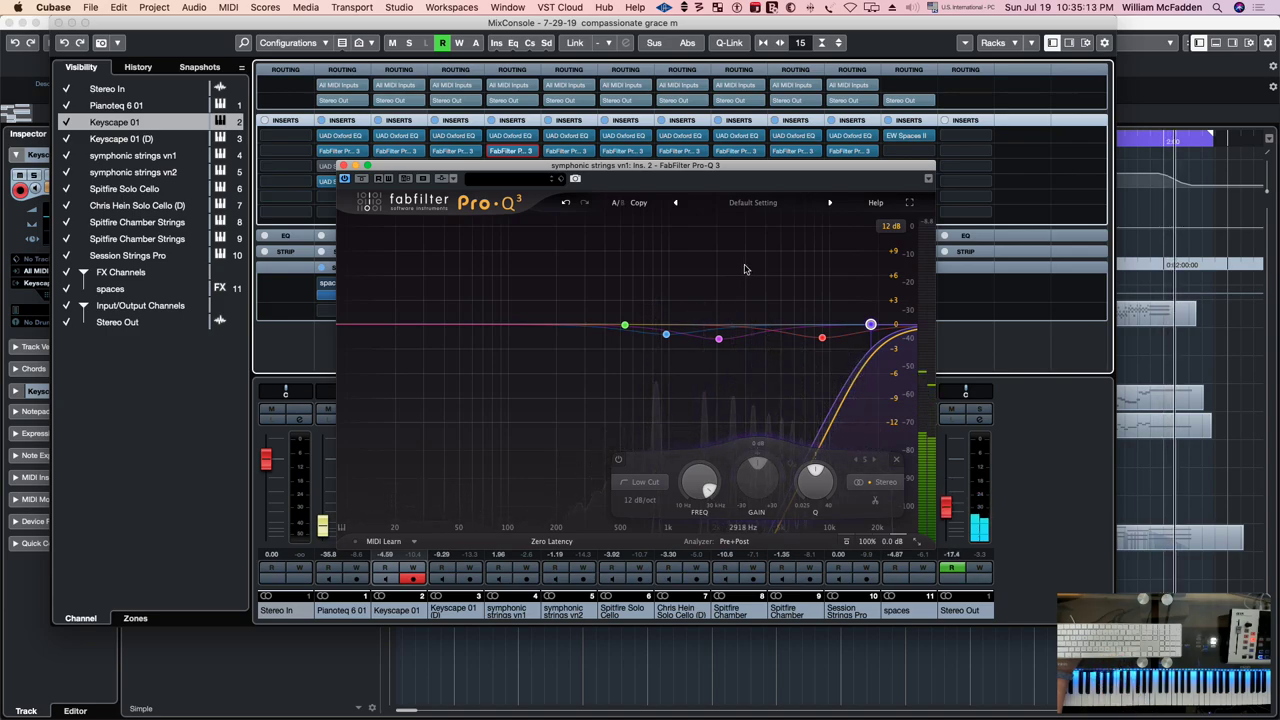
Reset the symphonic strings vn1 equalizer to its Default Setting preset and clear the plug-in window from the mixer
click(755, 205)
click(731, 320)
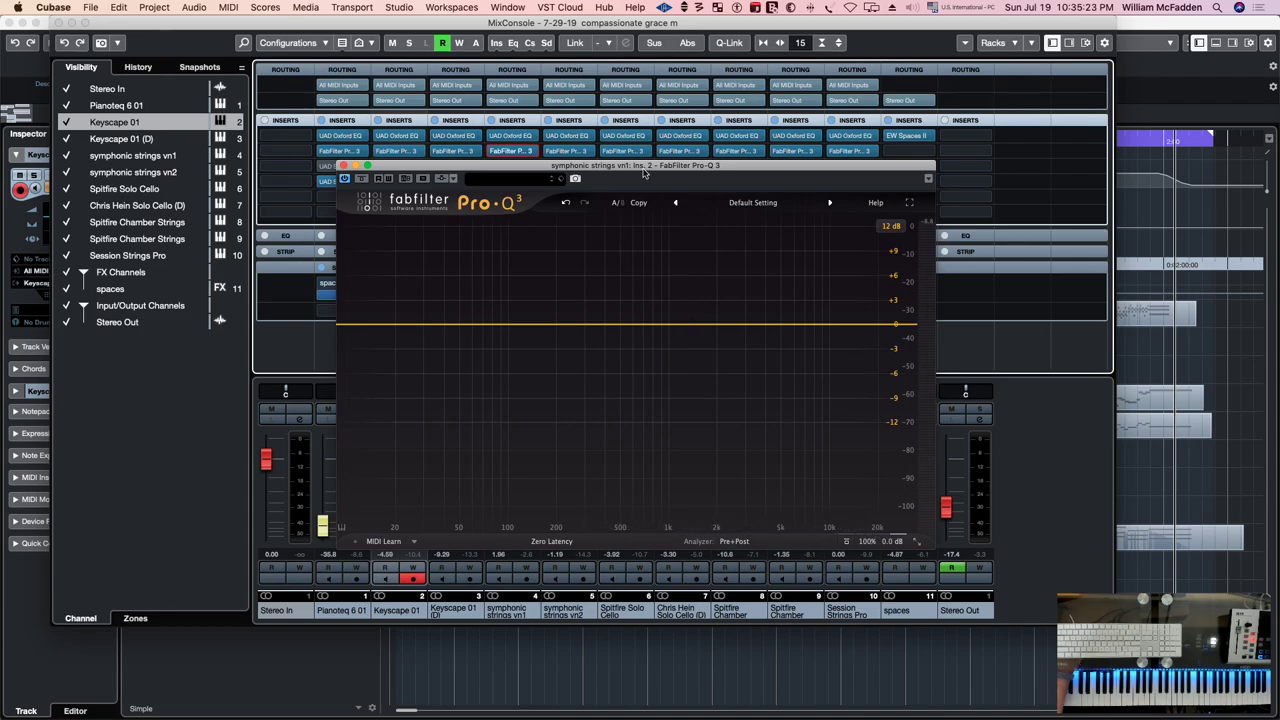
drag(652, 168, 627, 144)
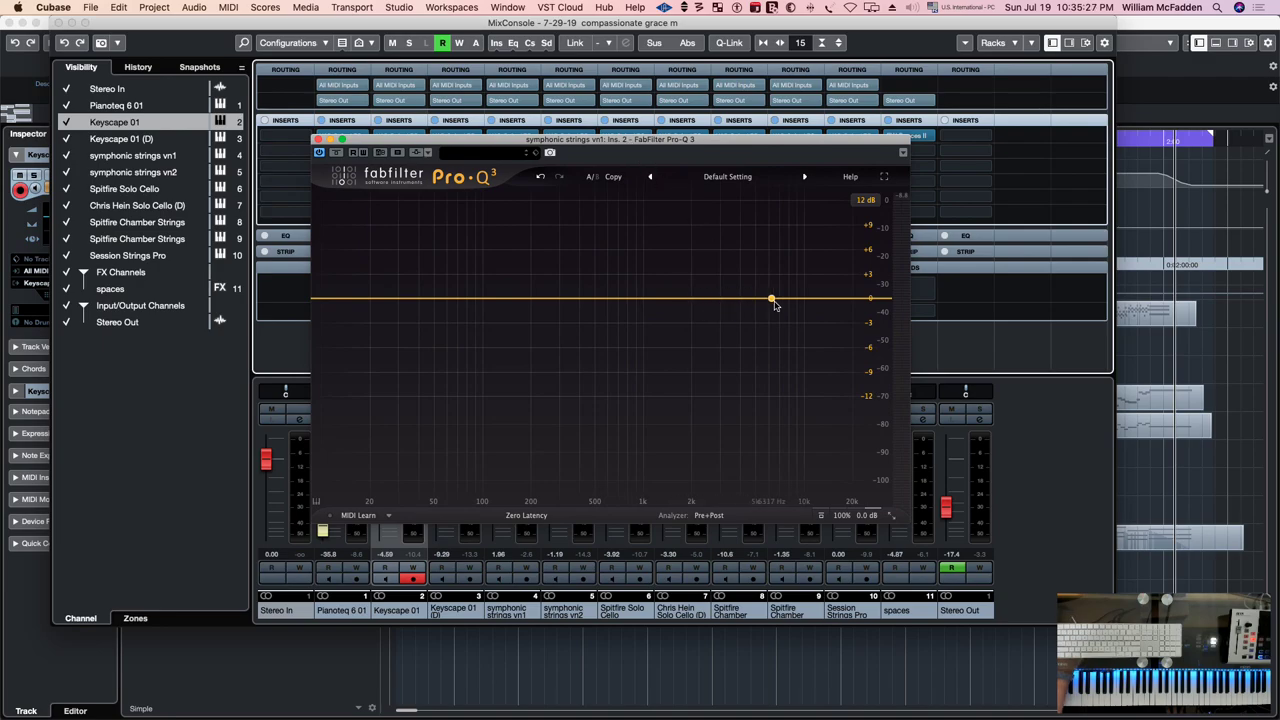
drag(633, 142, 592, 152)
key(super+w)
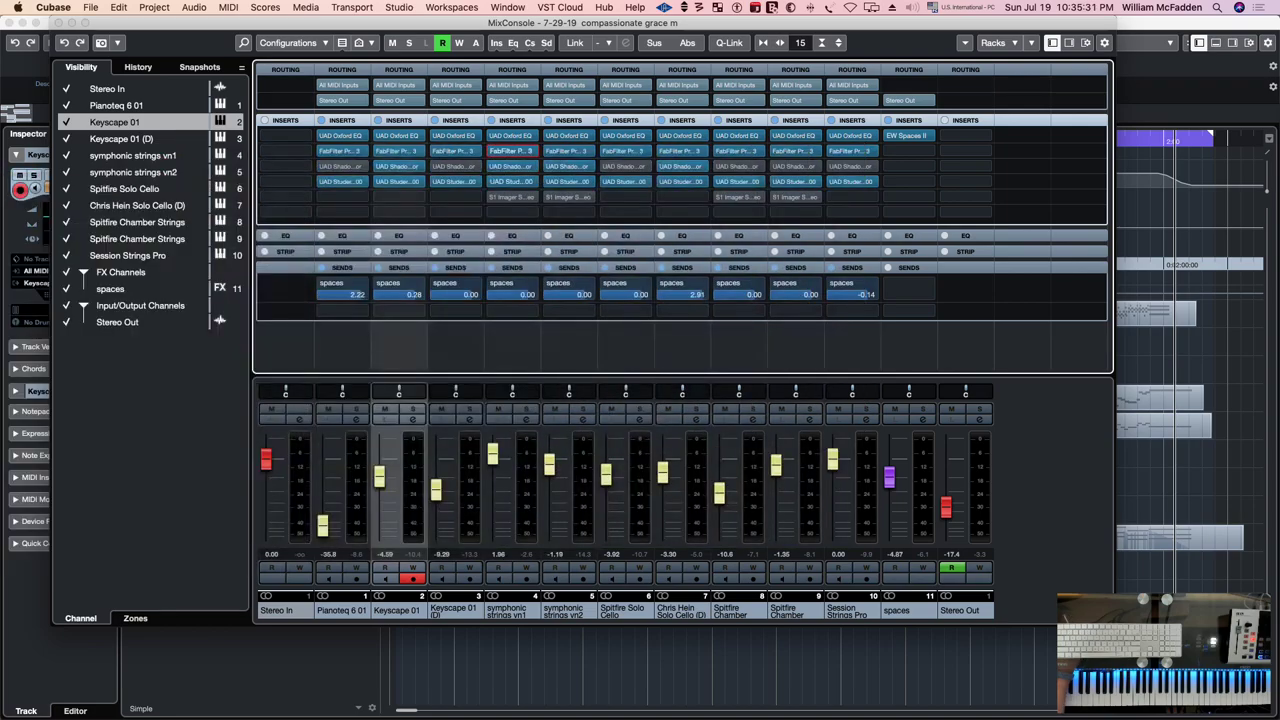
drag(407, 186, 571, 181)
key(super+w)
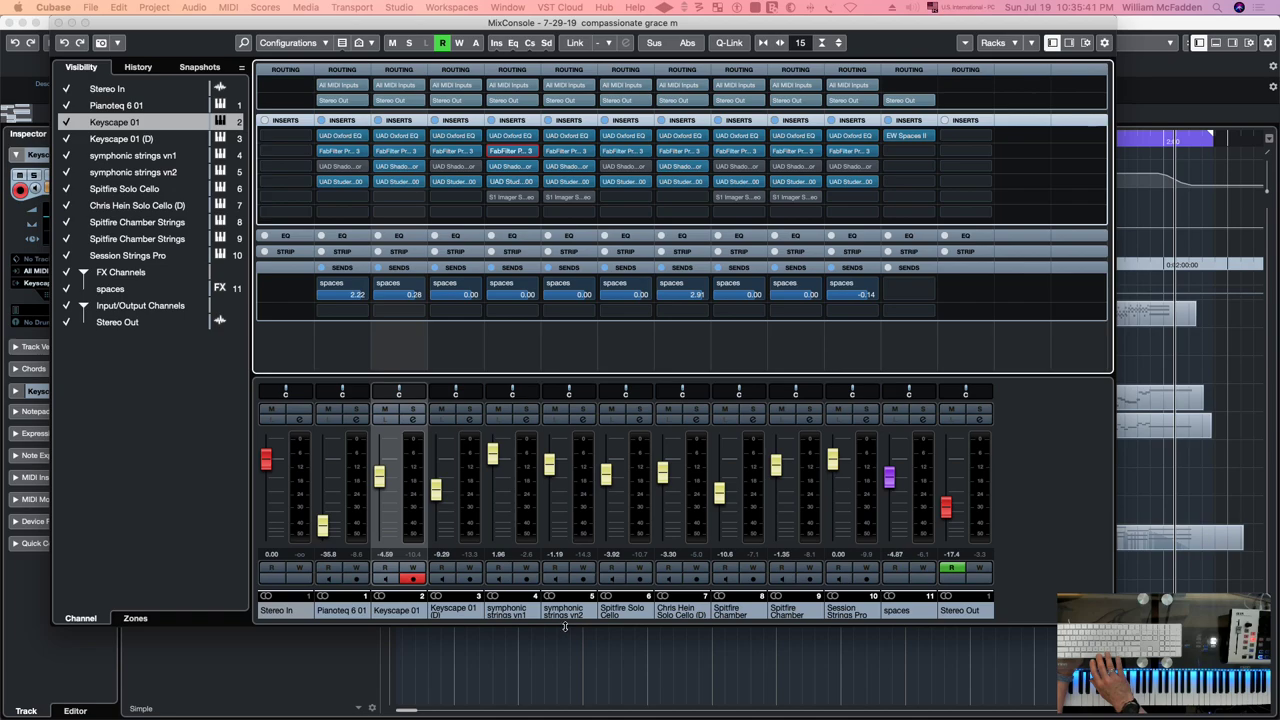
Resume playback and set the faders of symphonic strings vn2 to -10.9, symphonic strings vn1 to 2.01 and Pianoteq 6 01 to -3.92
key(space)
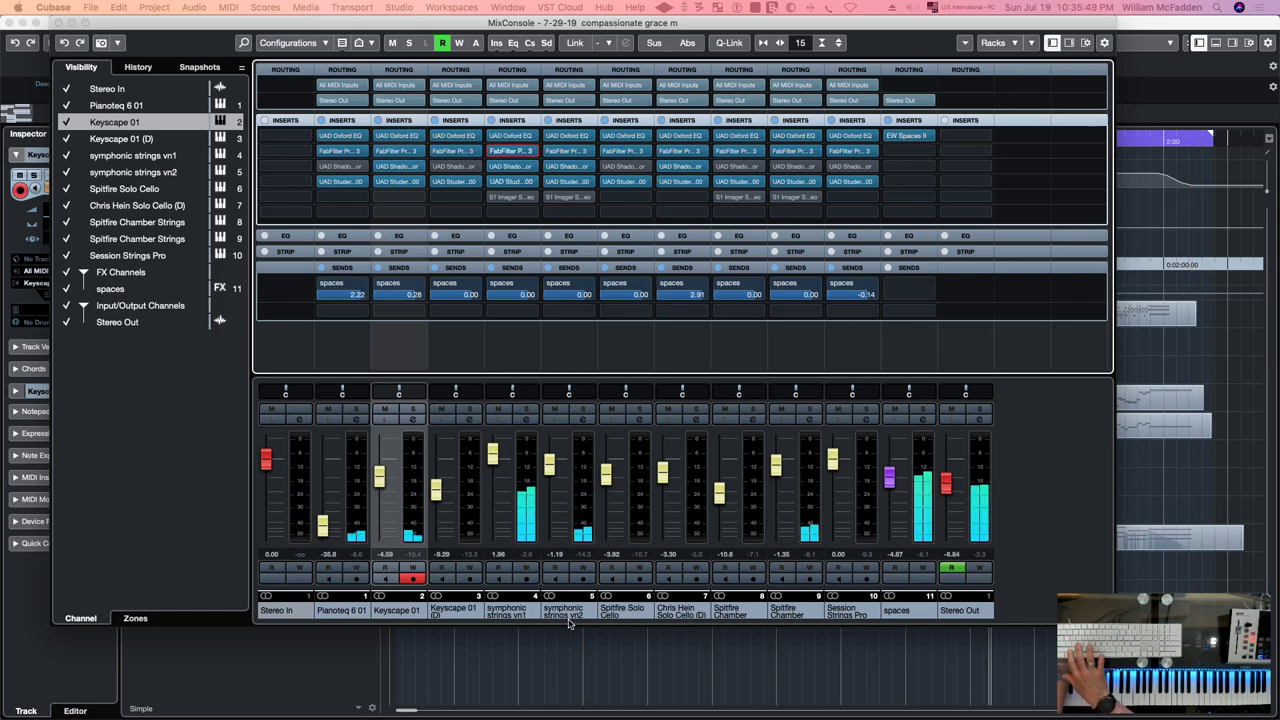
click(546, 463)
drag(546, 464, 550, 495)
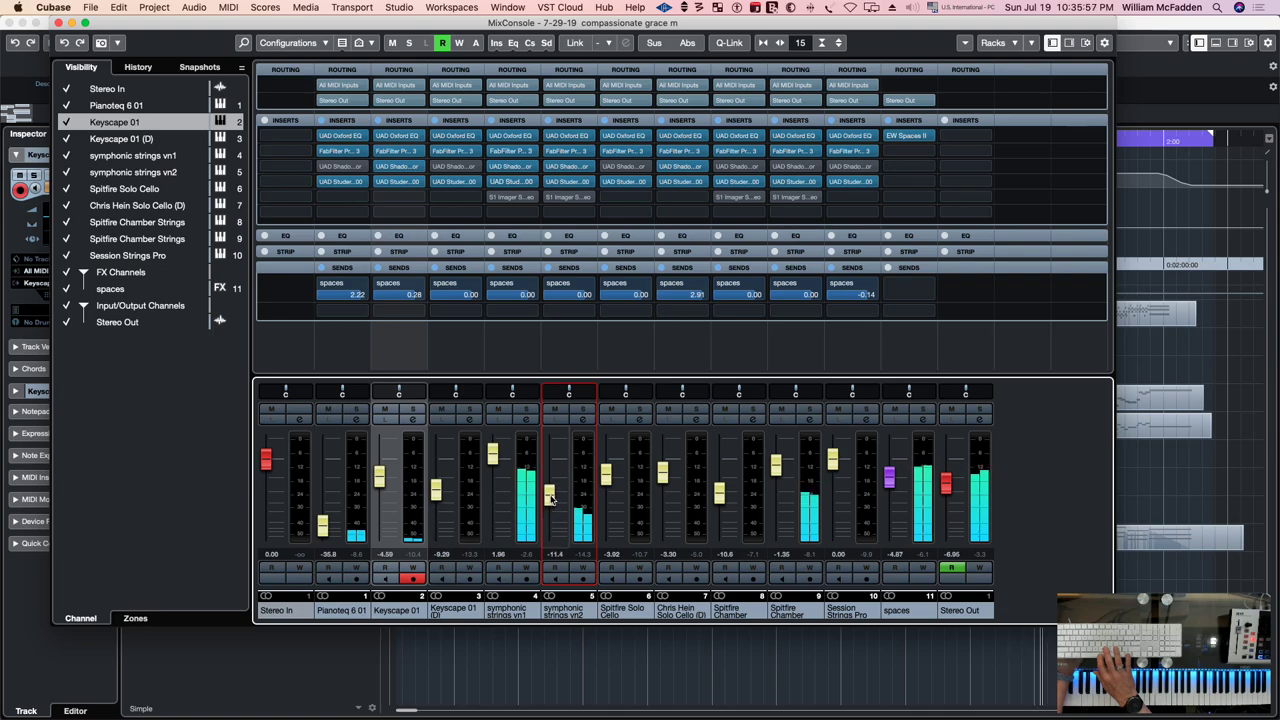
click(494, 458)
drag(494, 458, 494, 461)
drag(549, 495, 548, 490)
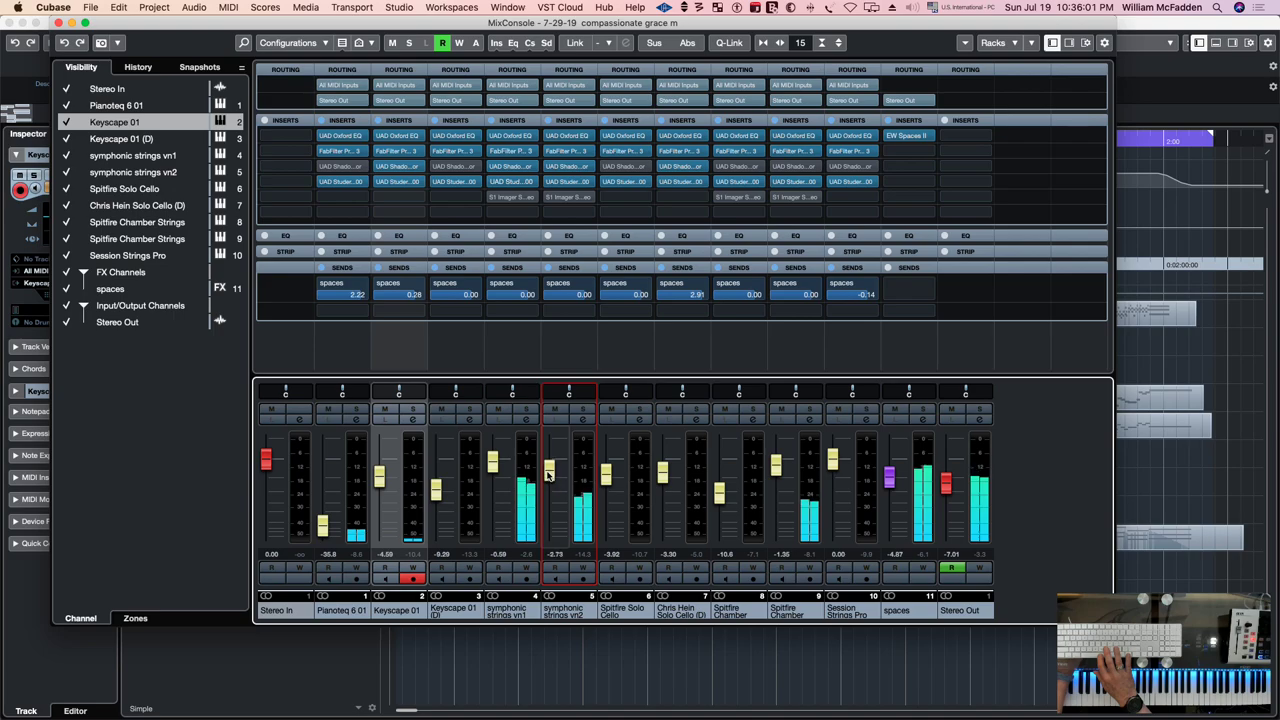
drag(493, 463, 549, 488)
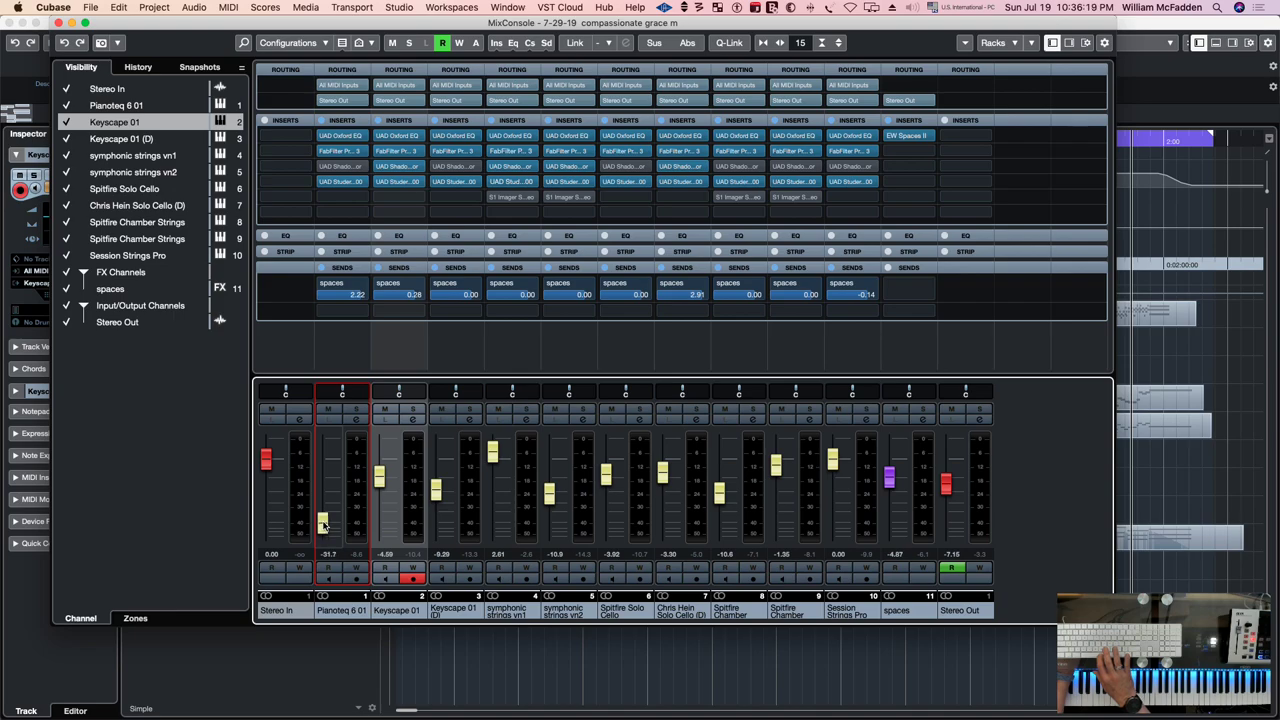
drag(323, 525, 321, 477)
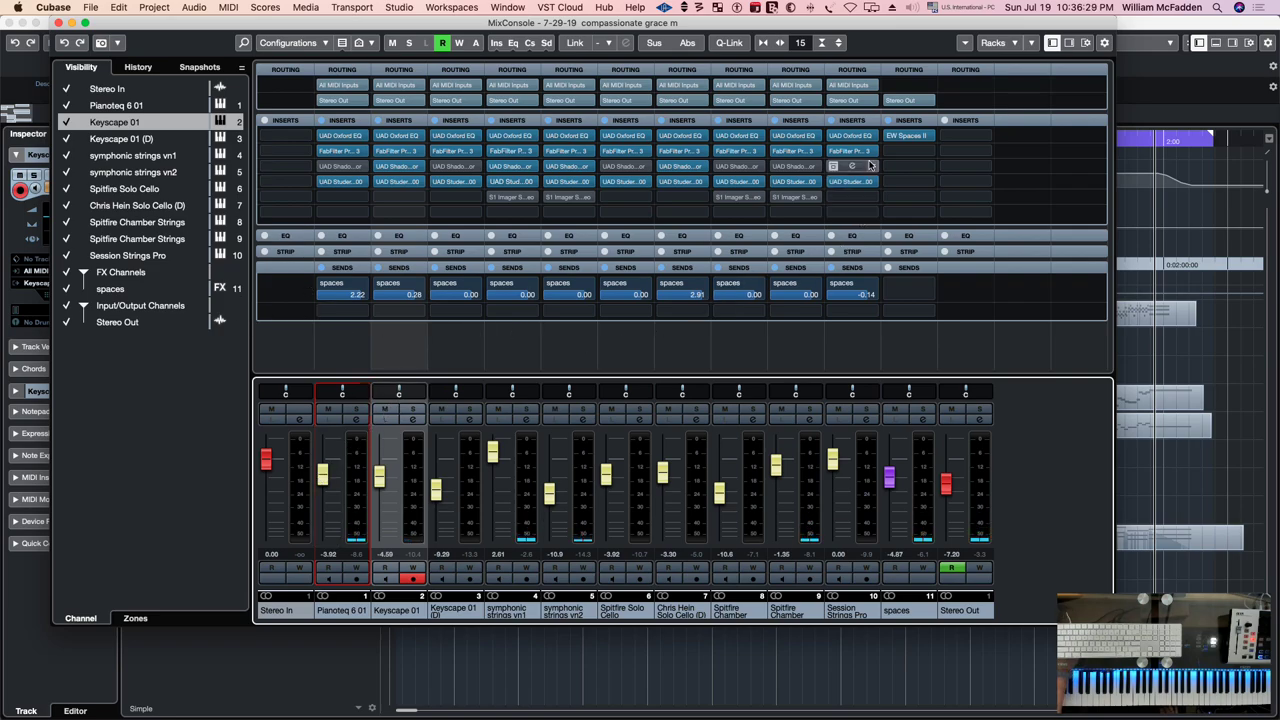
Look at the EW Spaces II reverb on the spaces channel, close it, and open the FabFilter Pro-Q 3 on Pianoteq 6 01
click(909, 137)
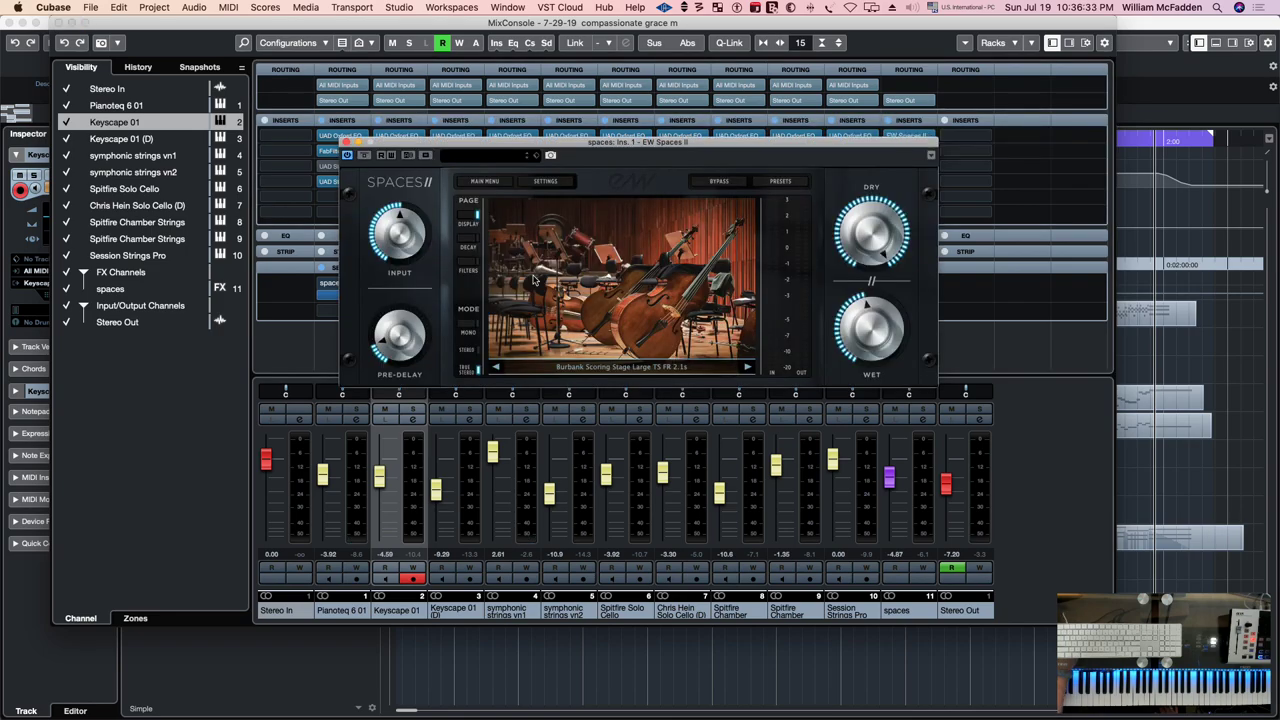
click(346, 143)
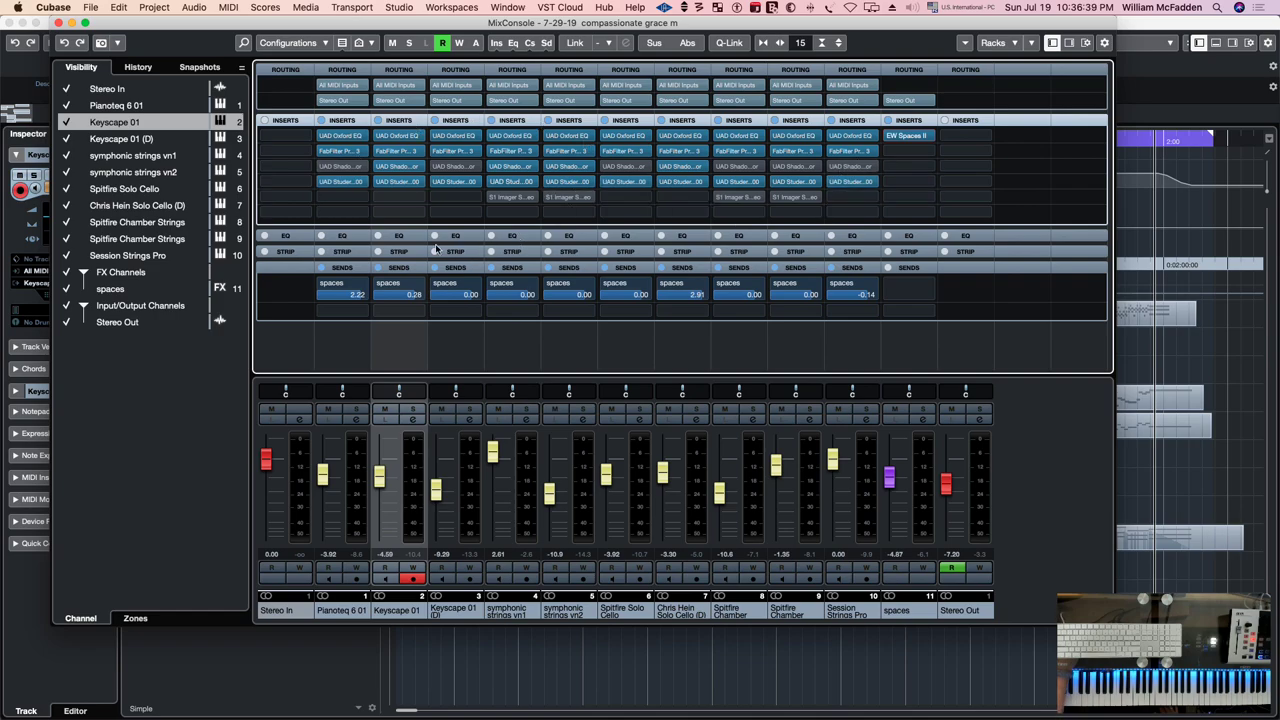
click(339, 151)
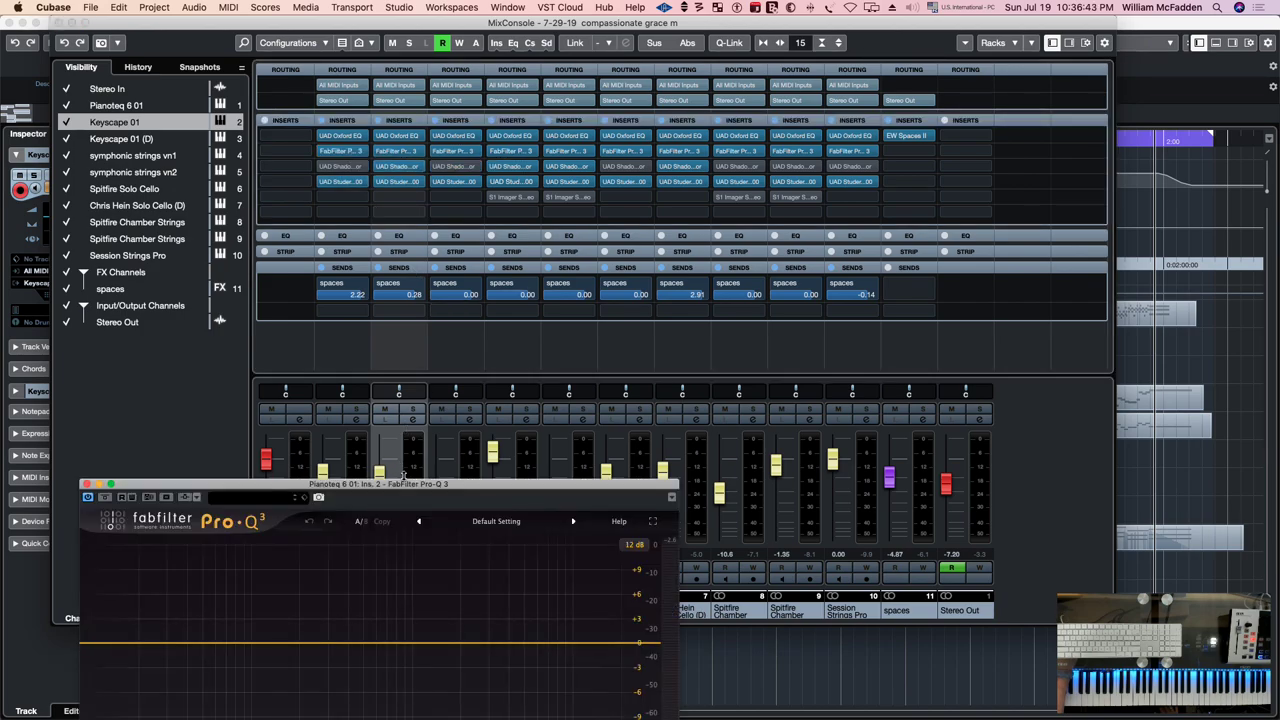
drag(405, 484, 652, 118)
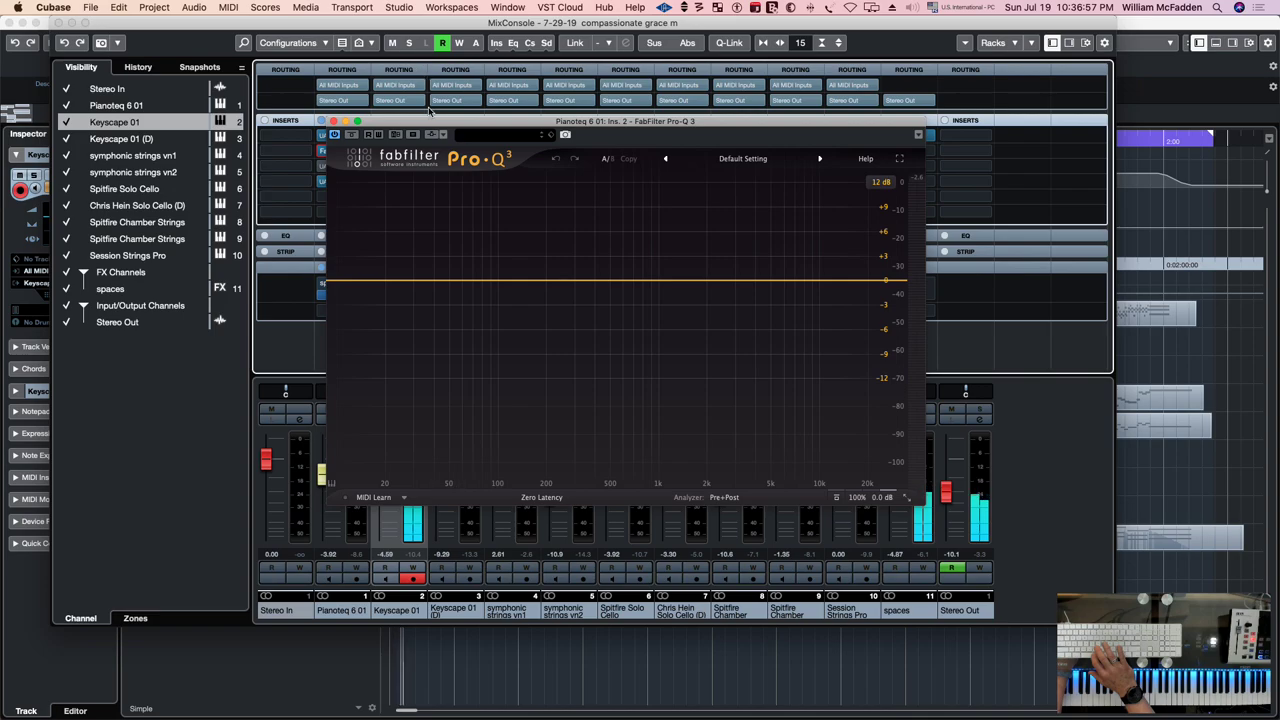
drag(432, 121, 665, 165)
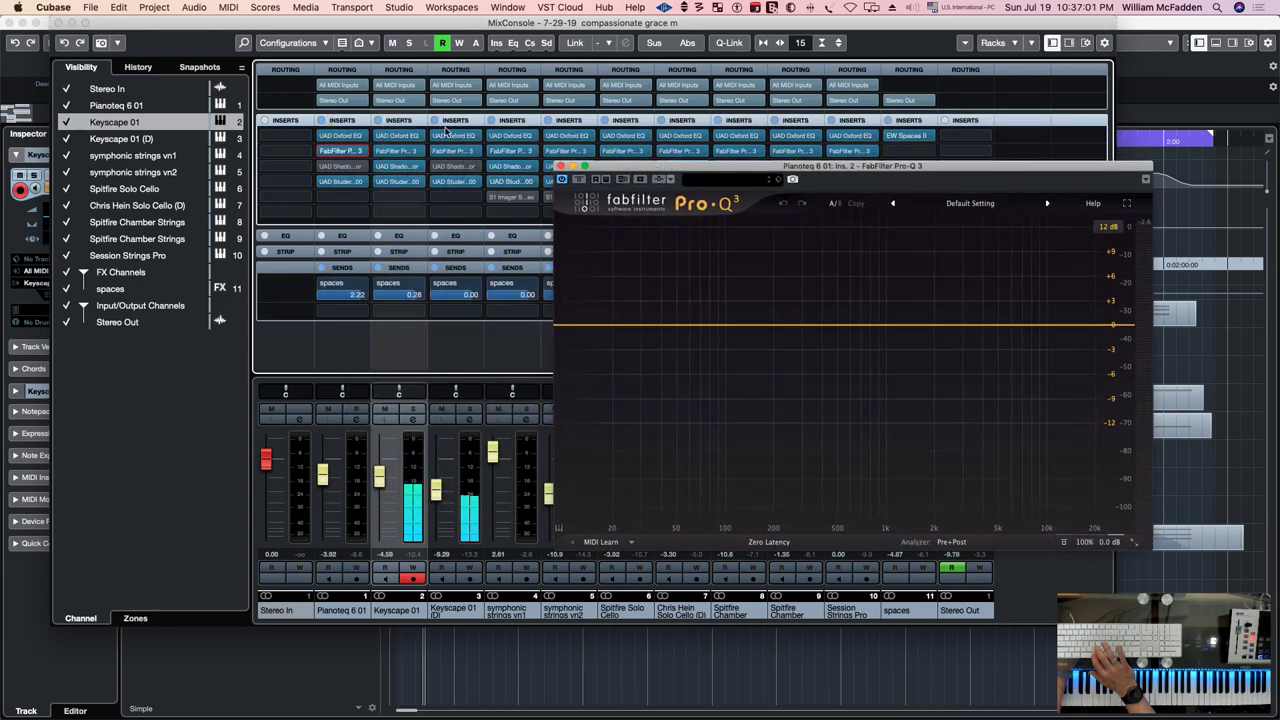
Add a bell cut at about 514 Hz and -2.87 dB in Keyscape 01's FabFilter Pro-Q 3, and clear the equalizer windows away
click(397, 150)
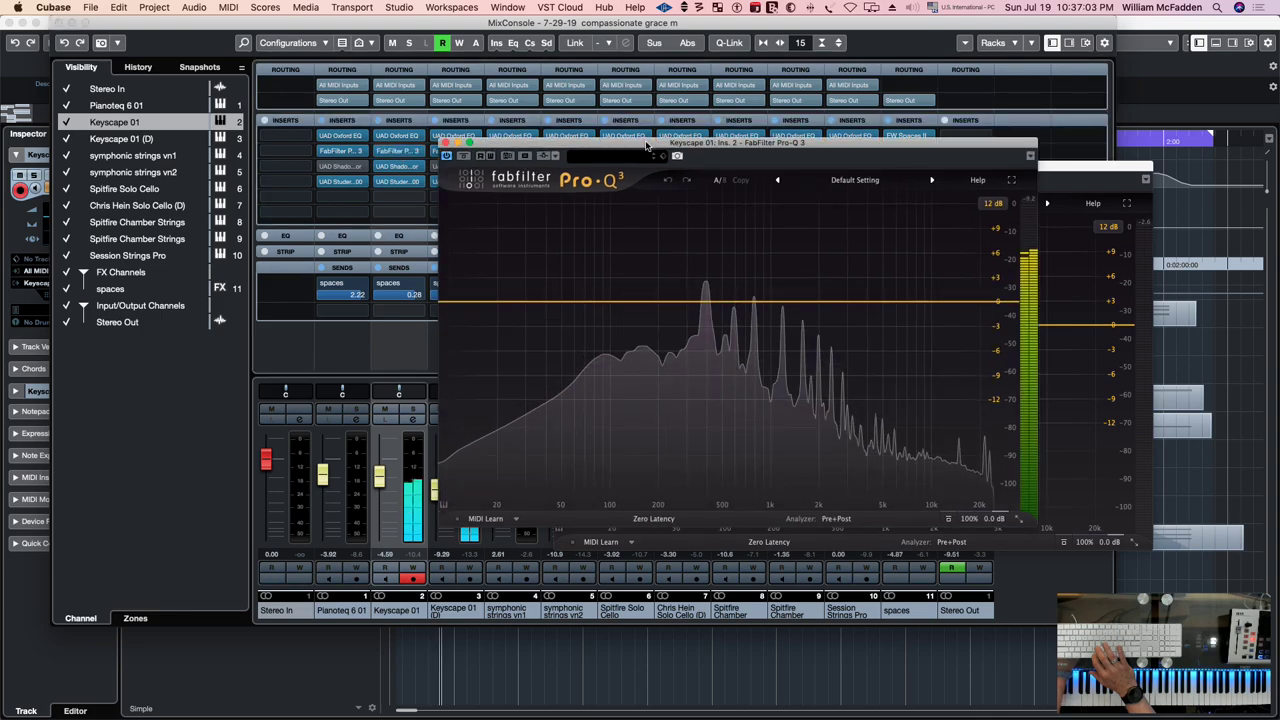
drag(646, 146, 584, 135)
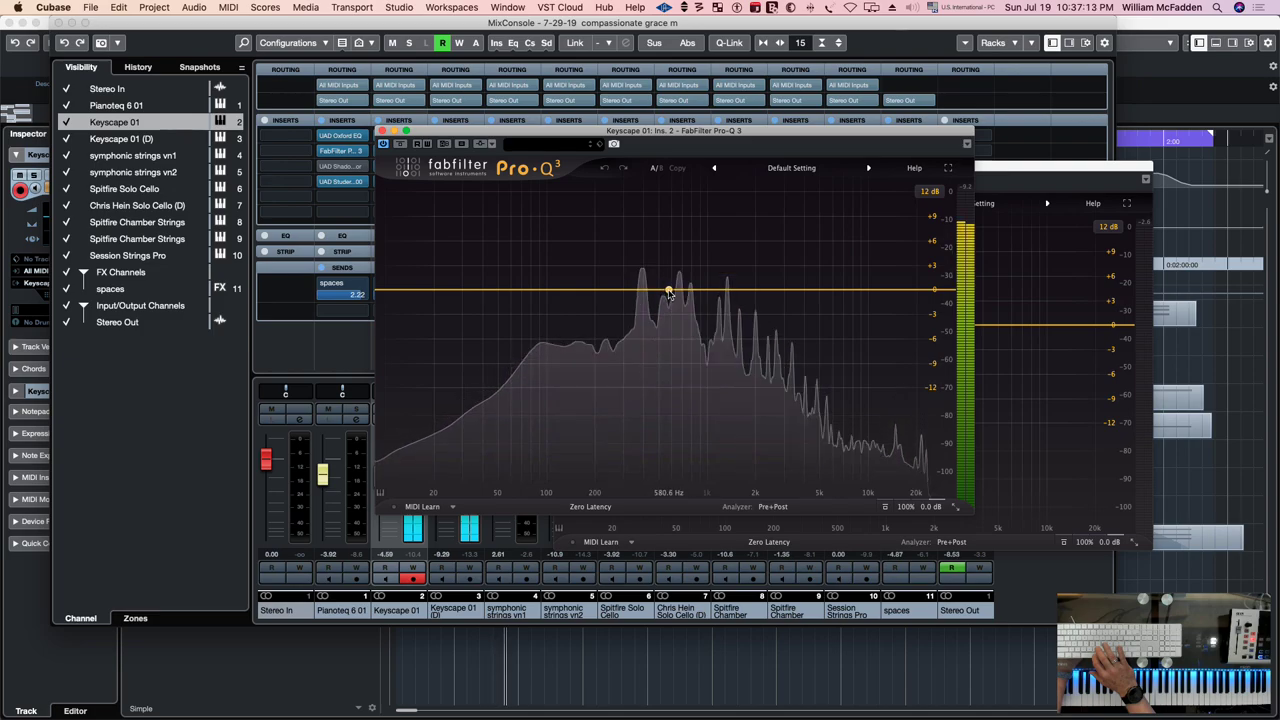
click(669, 292)
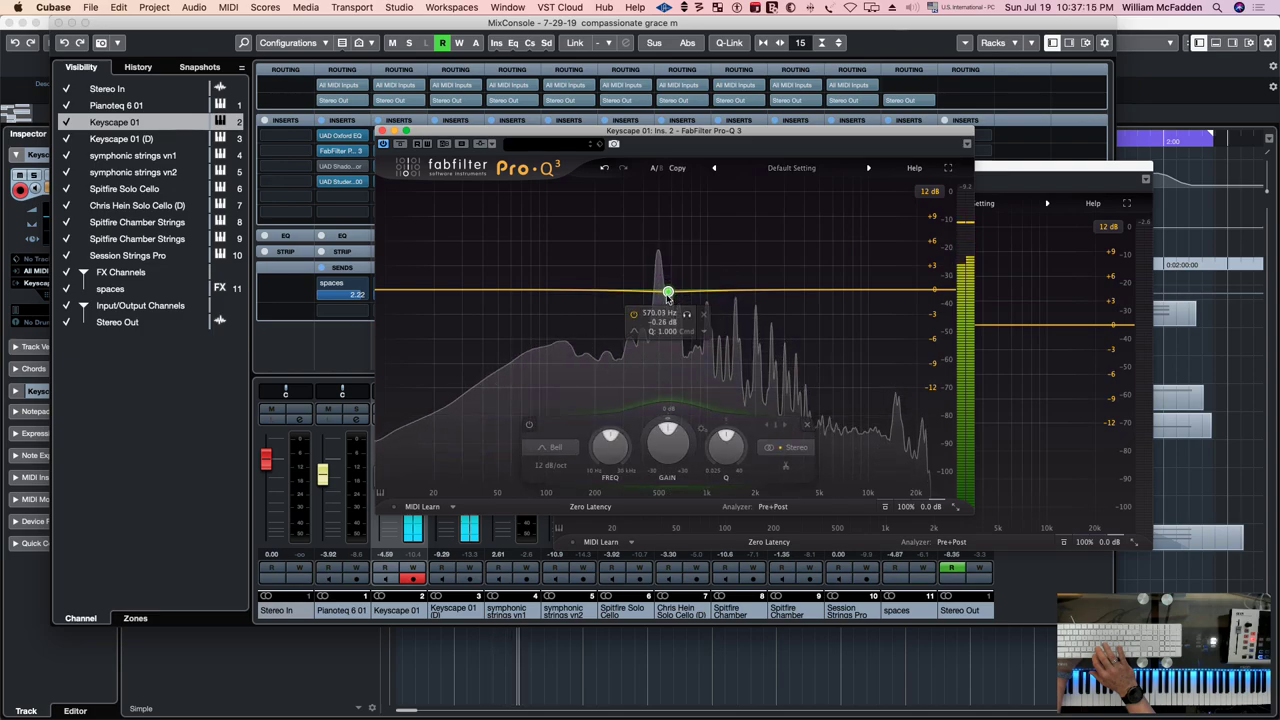
drag(668, 304, 670, 308)
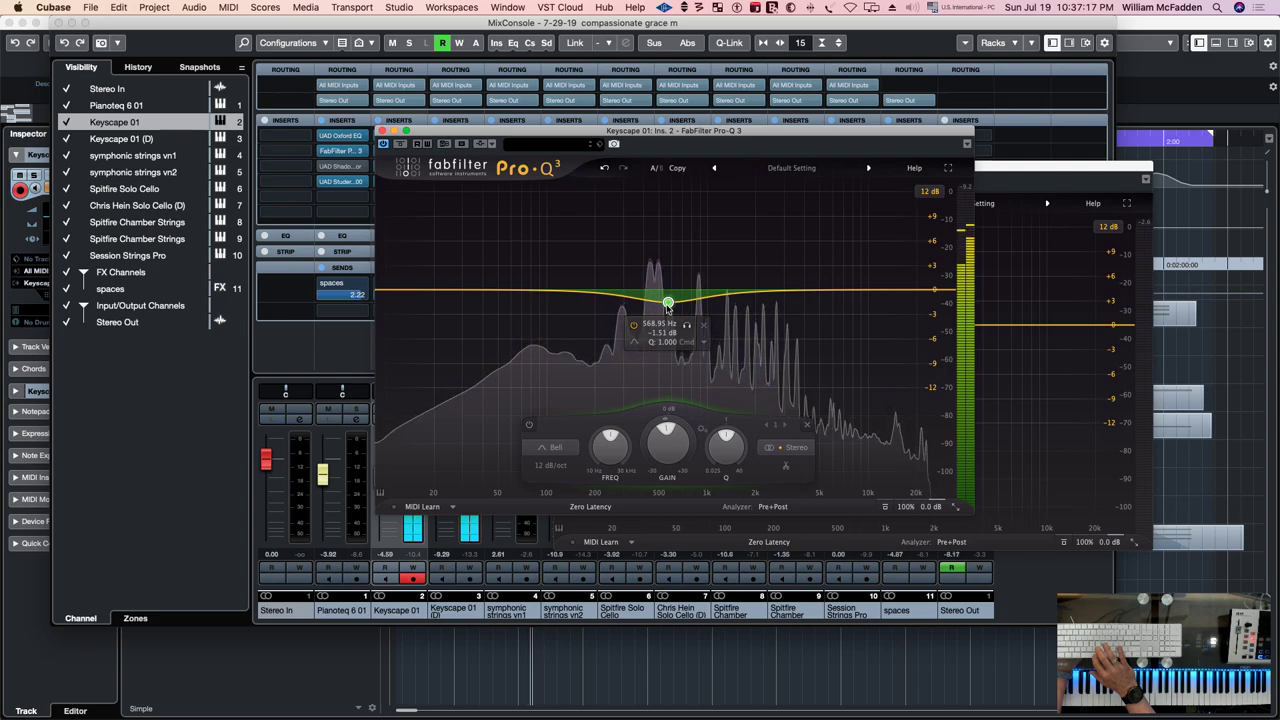
drag(666, 304, 660, 305)
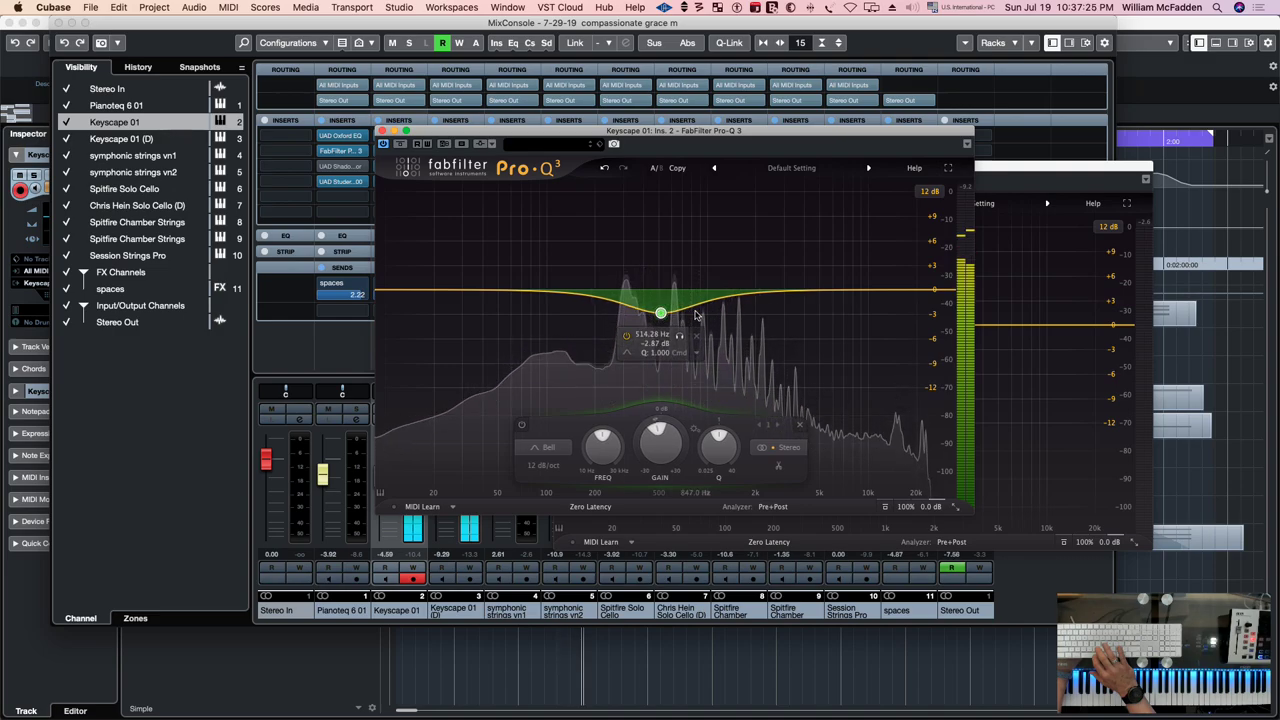
double_click(463, 130)
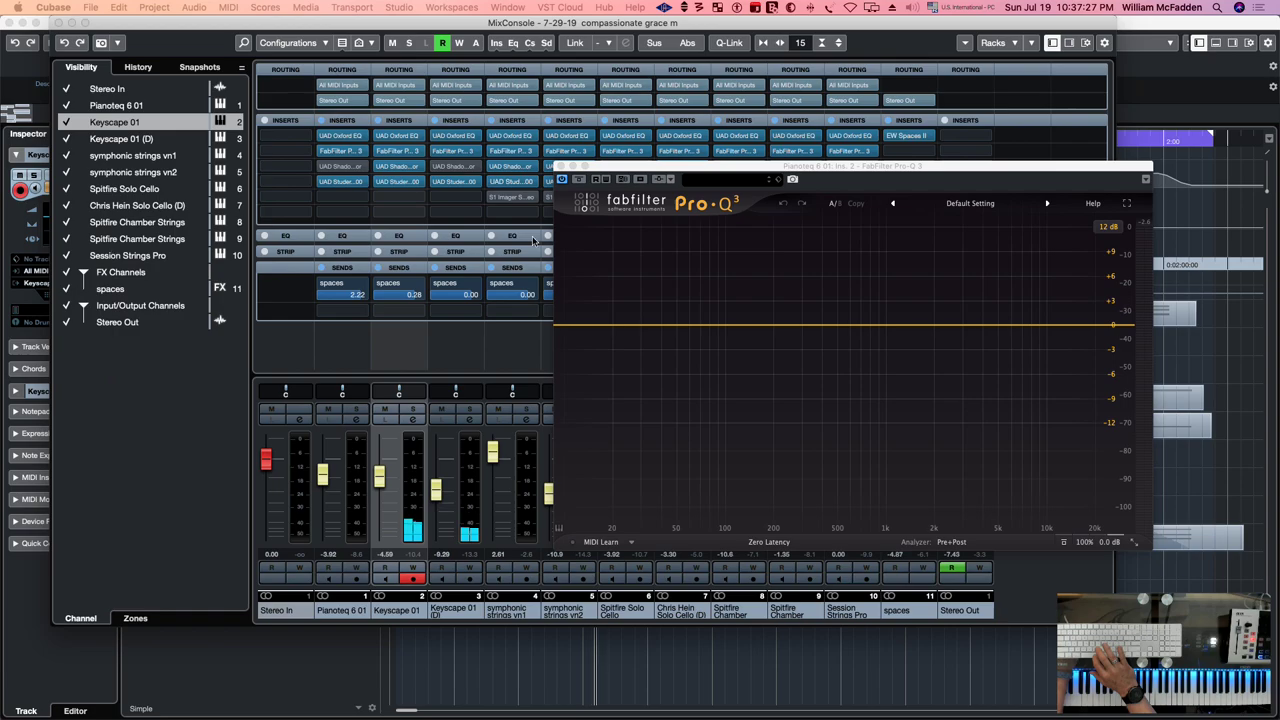
drag(658, 178, 718, 369)
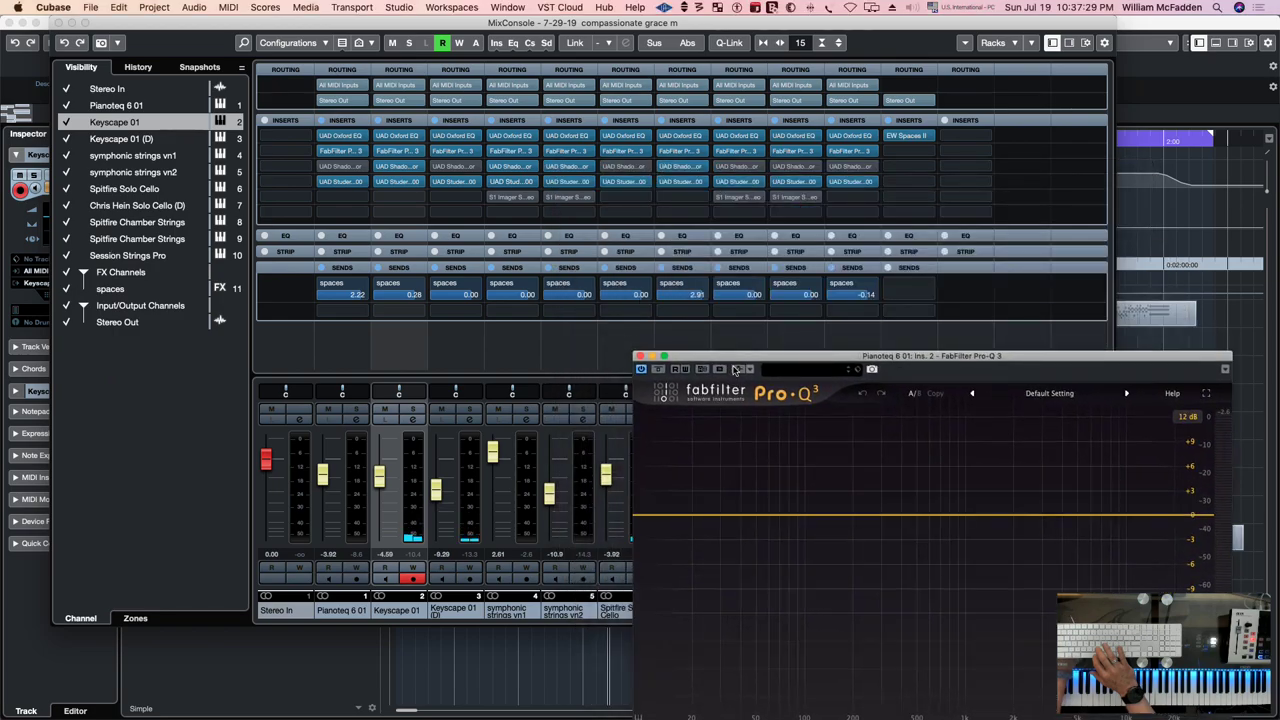
double_click(741, 359)
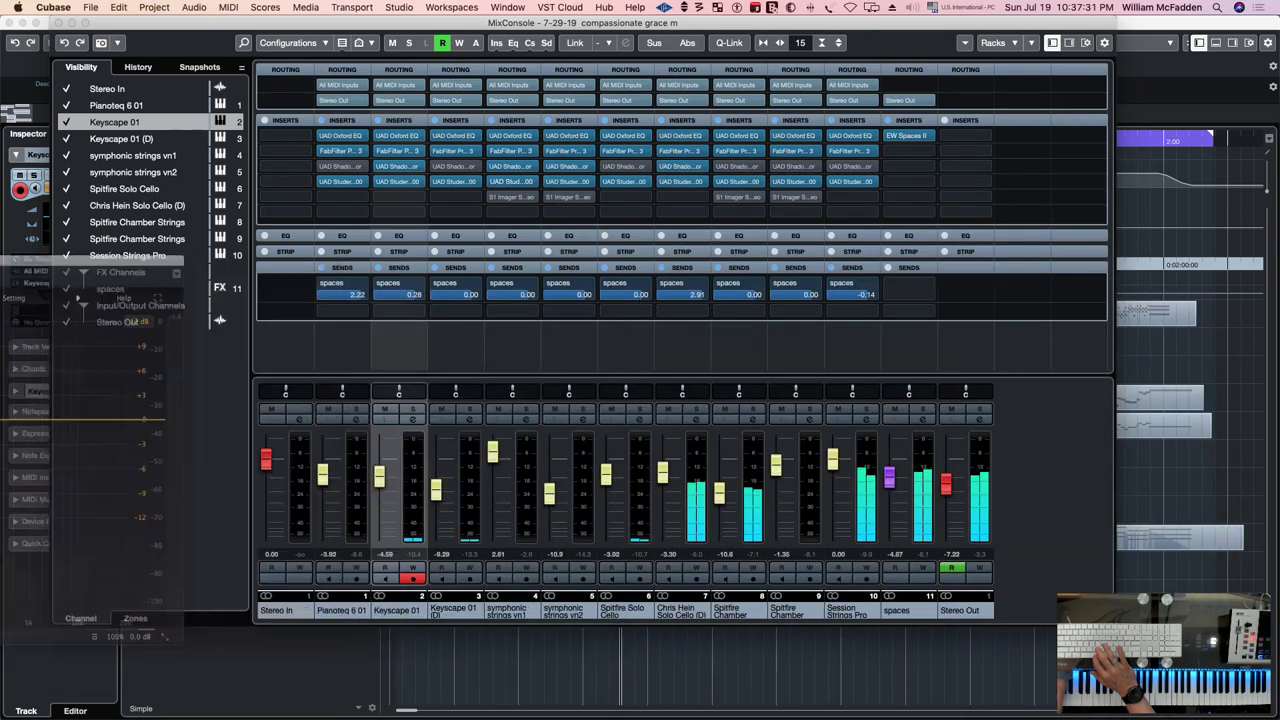
Add bell cuts near 400 Hz, at 136 Hz (-1.69 dB) and just below 100 Hz in the FabFilter Pro-Q 3 on Chris Hein Solo Cello (D)
click(682, 151)
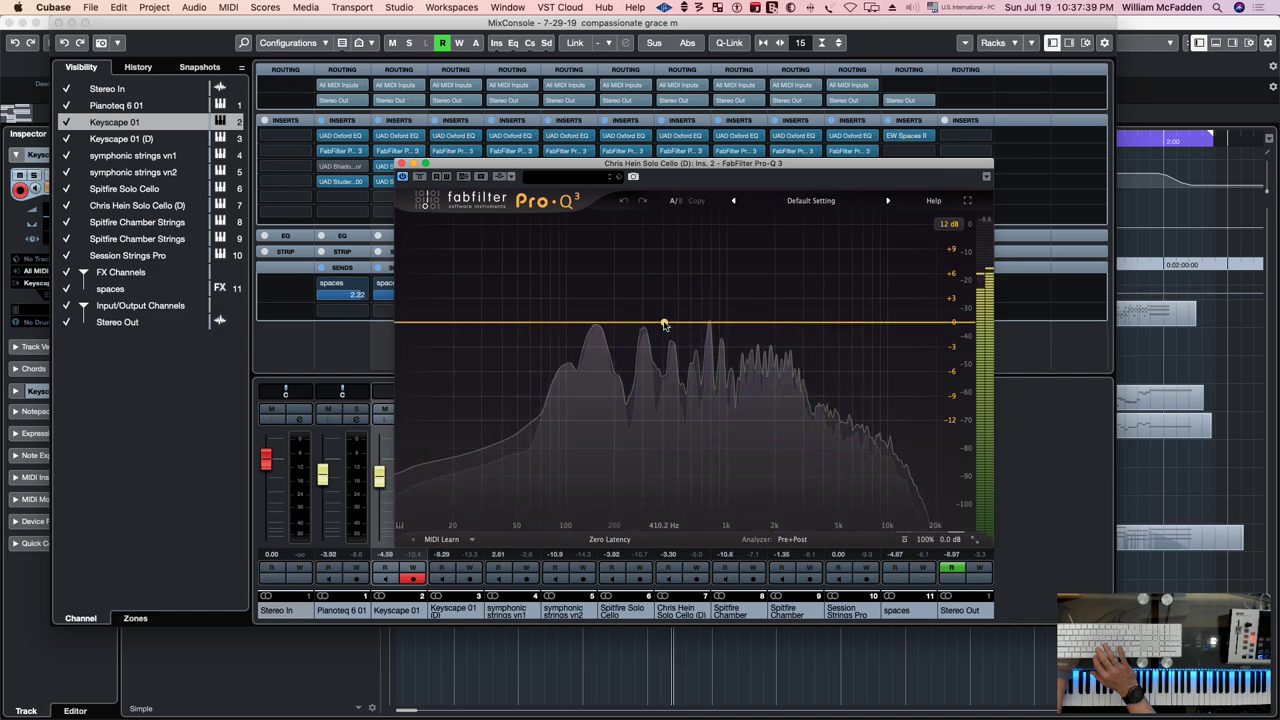
drag(664, 325, 661, 331)
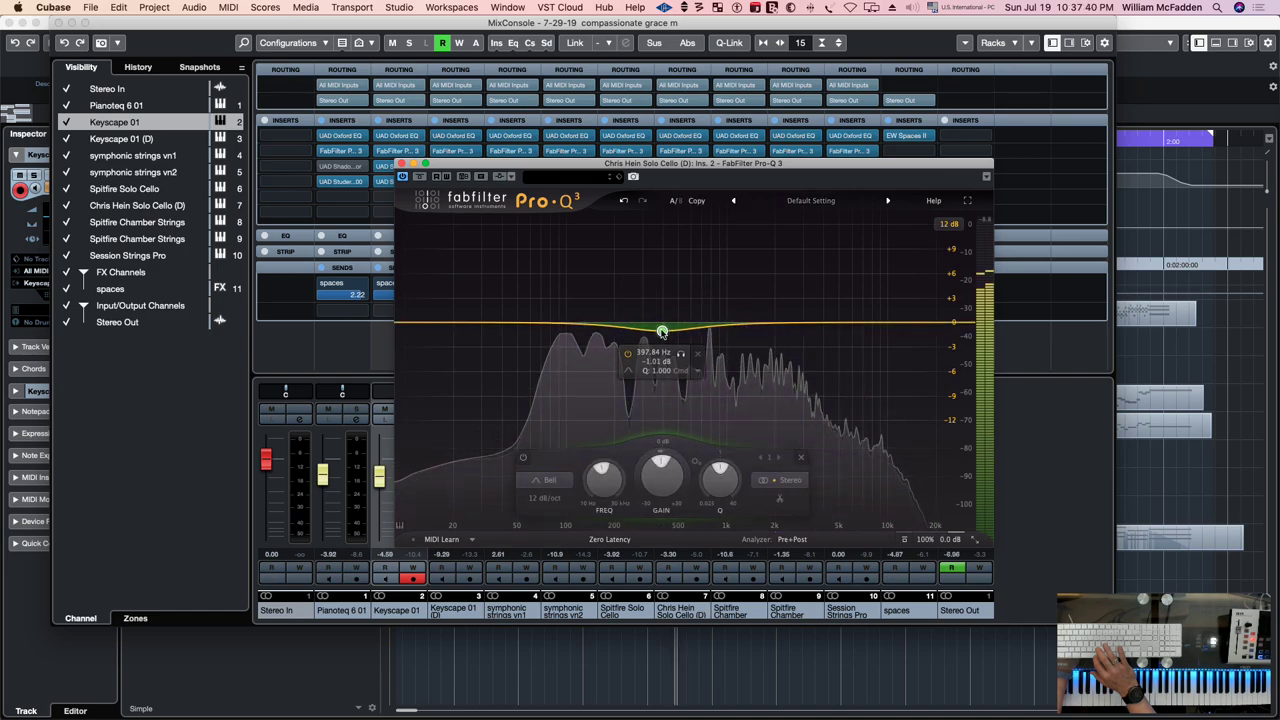
click(587, 330)
drag(588, 334, 587, 337)
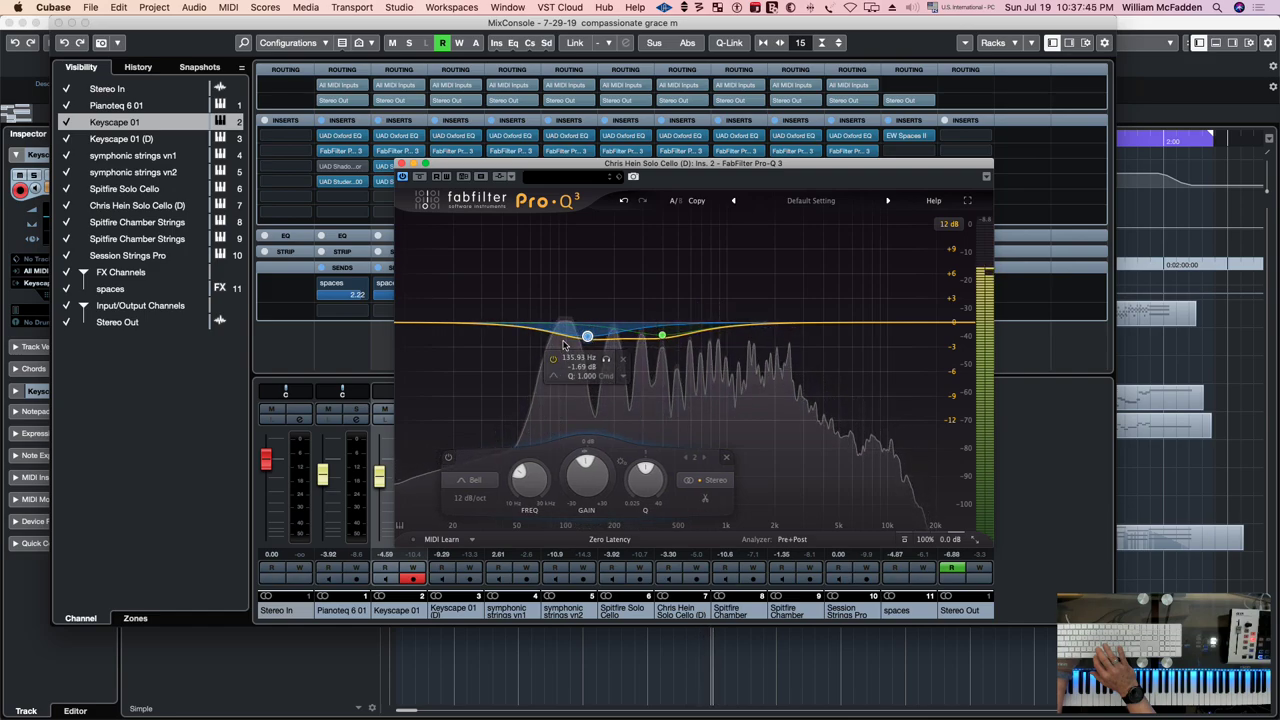
click(555, 334)
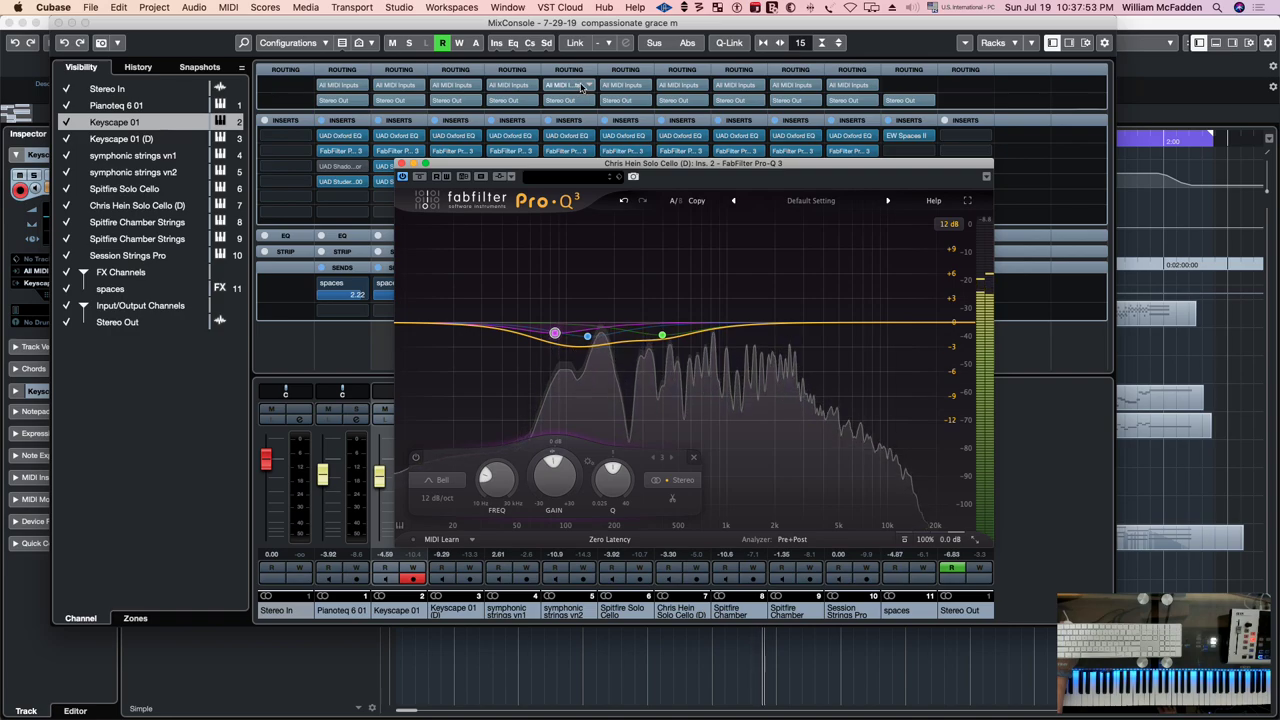
drag(694, 164, 0, 132)
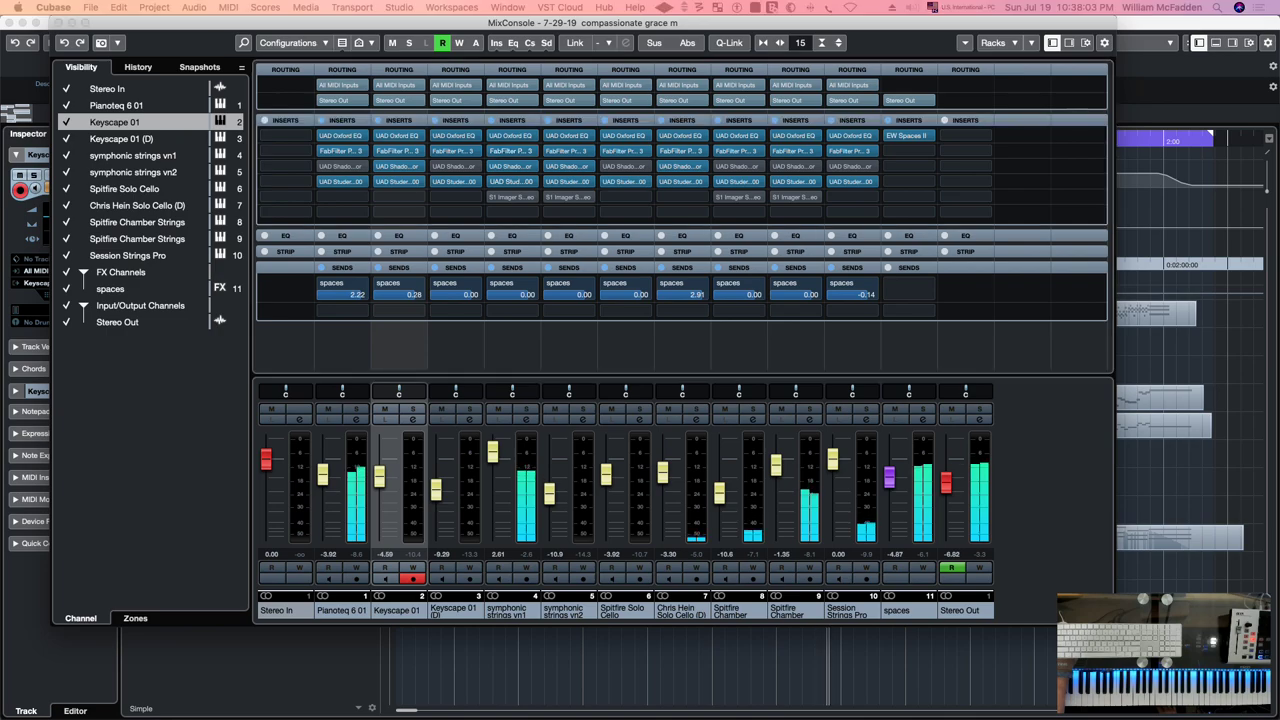
Bring back symphonic strings vn1's FabFilter Pro-Q 3 and add flat bell bands at 4586 Hz, 742 Hz and two frequencies between them
drag(450, 715, 551, 105)
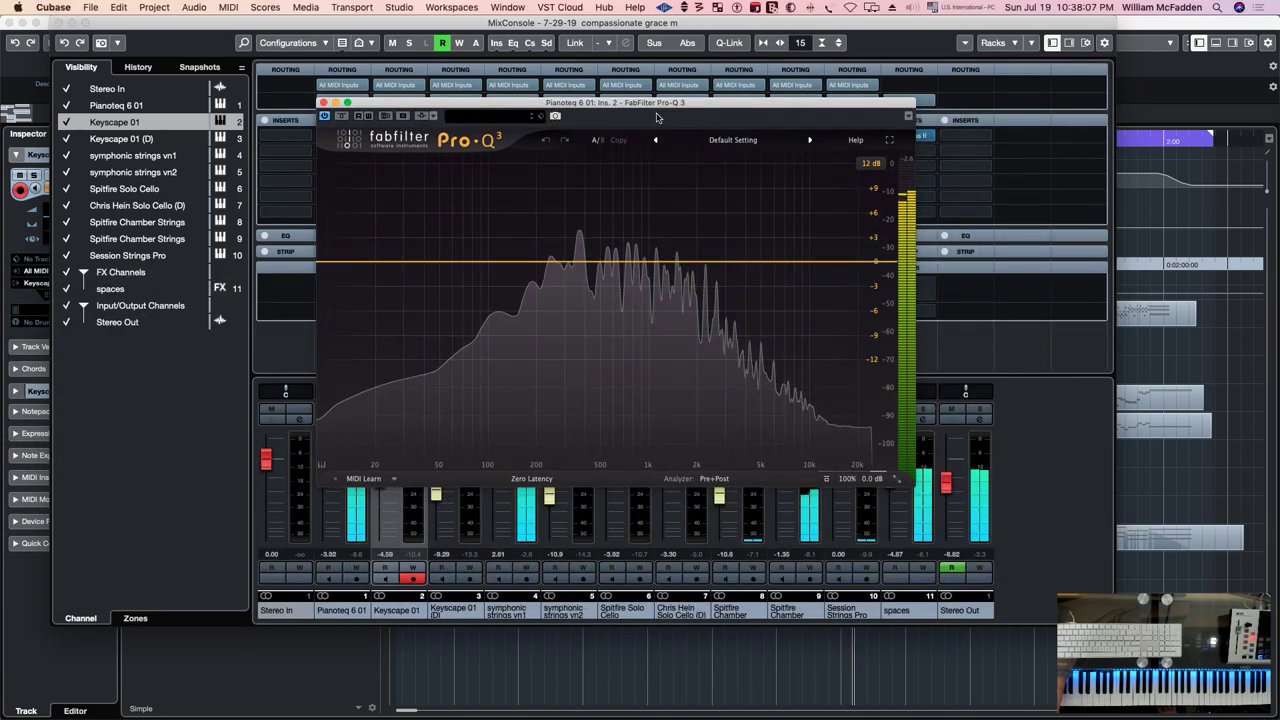
drag(607, 105, 0, 105)
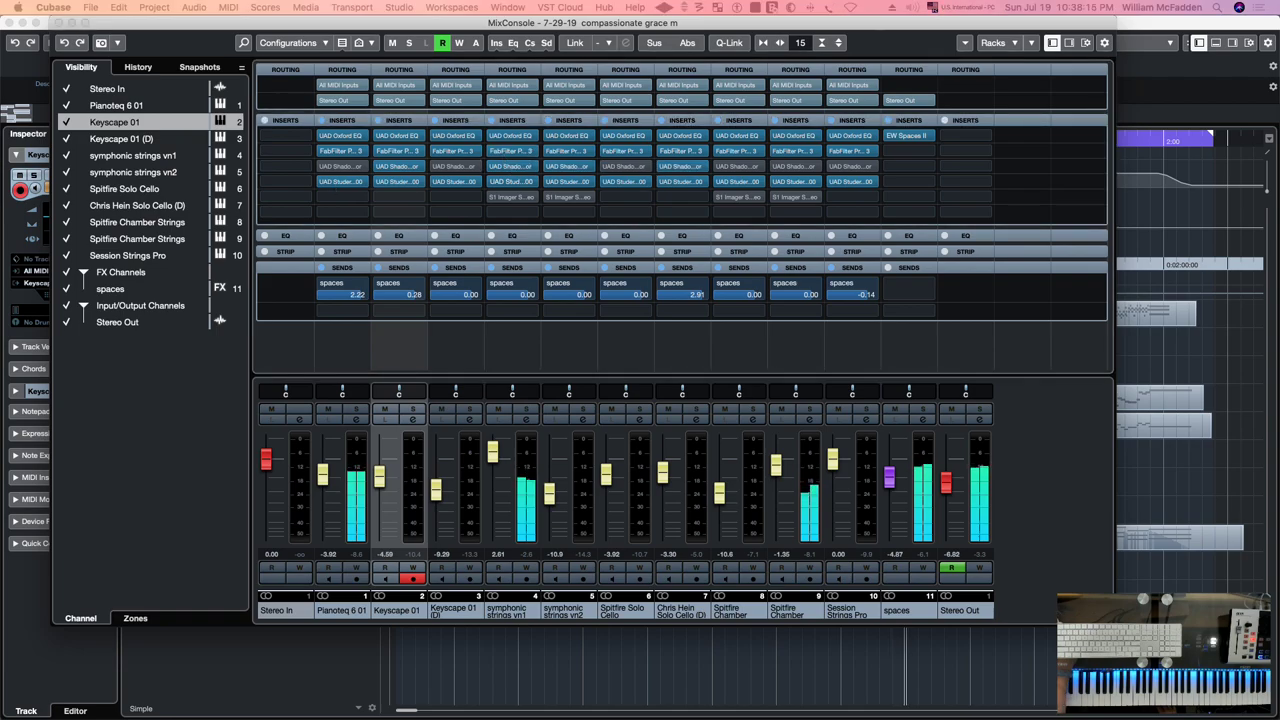
drag(0, 225, 719, 160)
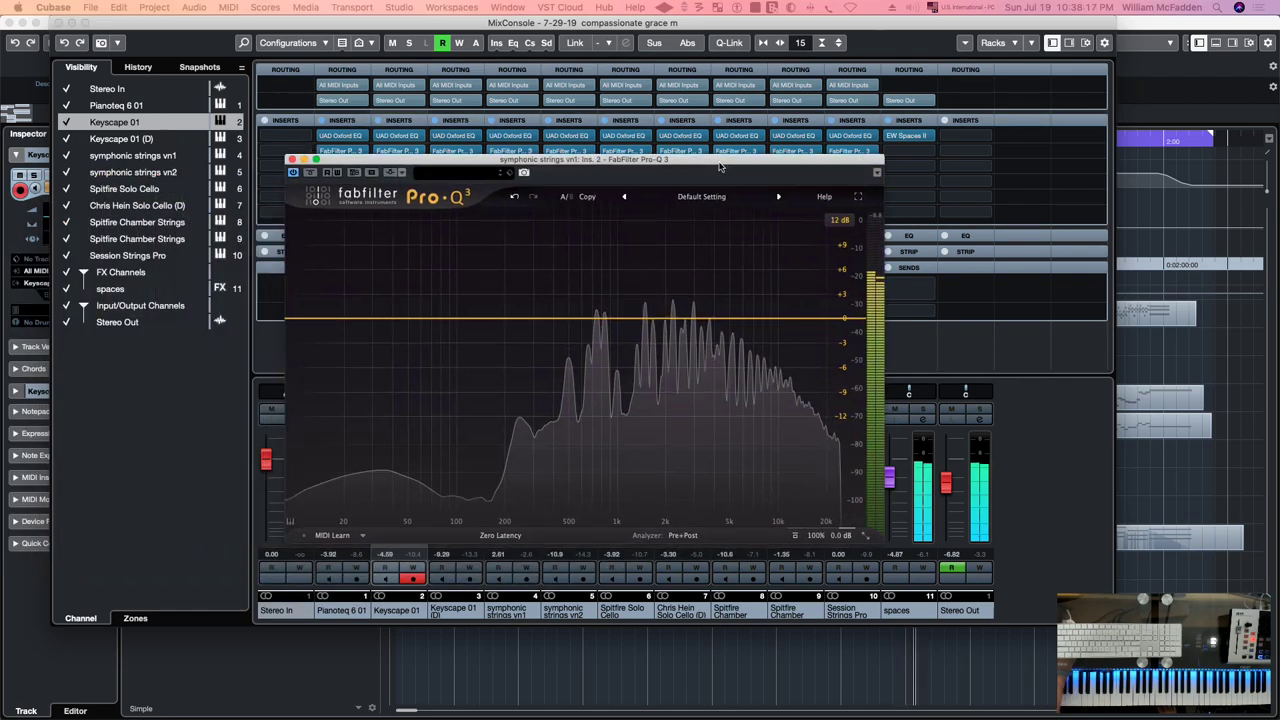
click(723, 318)
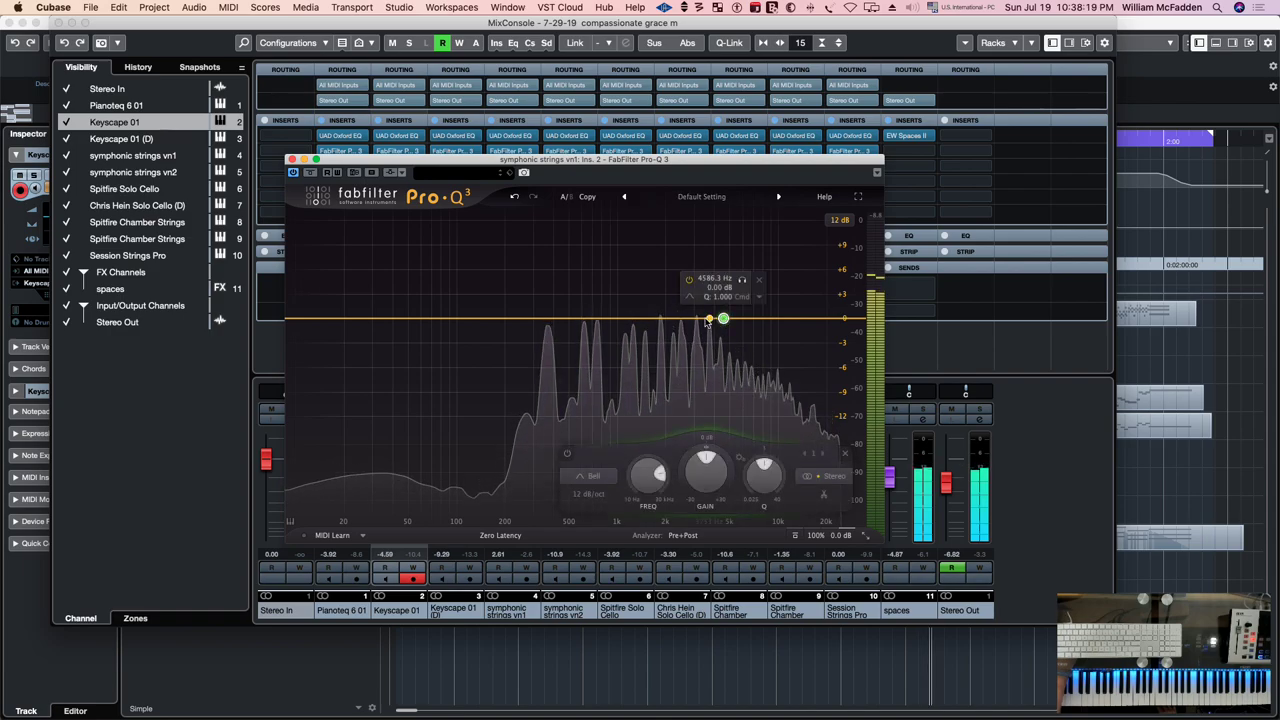
click(689, 318)
click(646, 318)
click(595, 318)
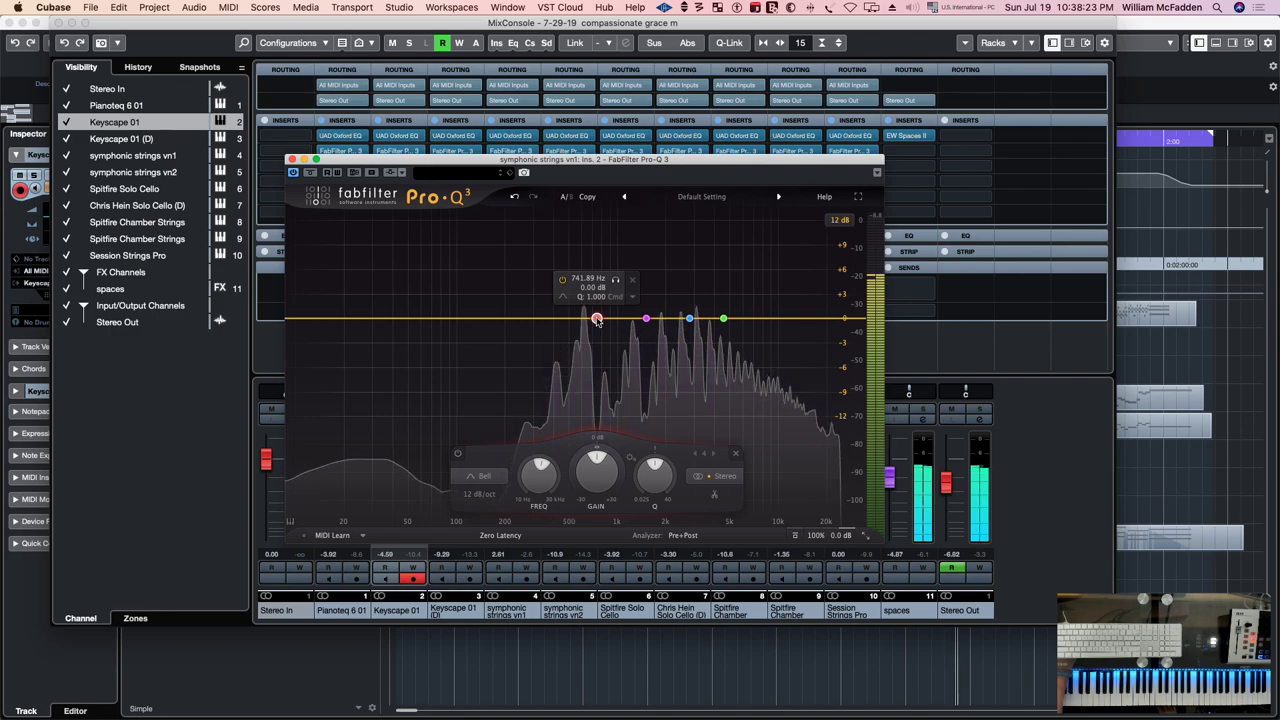
Lower the existing midrange bands slightly in symphonic strings vn1's FabFilter Pro-Q 3, add a bell cut at 376 Hz and -1.74 dB, and close it
drag(595, 318, 593, 326)
drag(689, 319, 646, 326)
drag(549, 319, 548, 333)
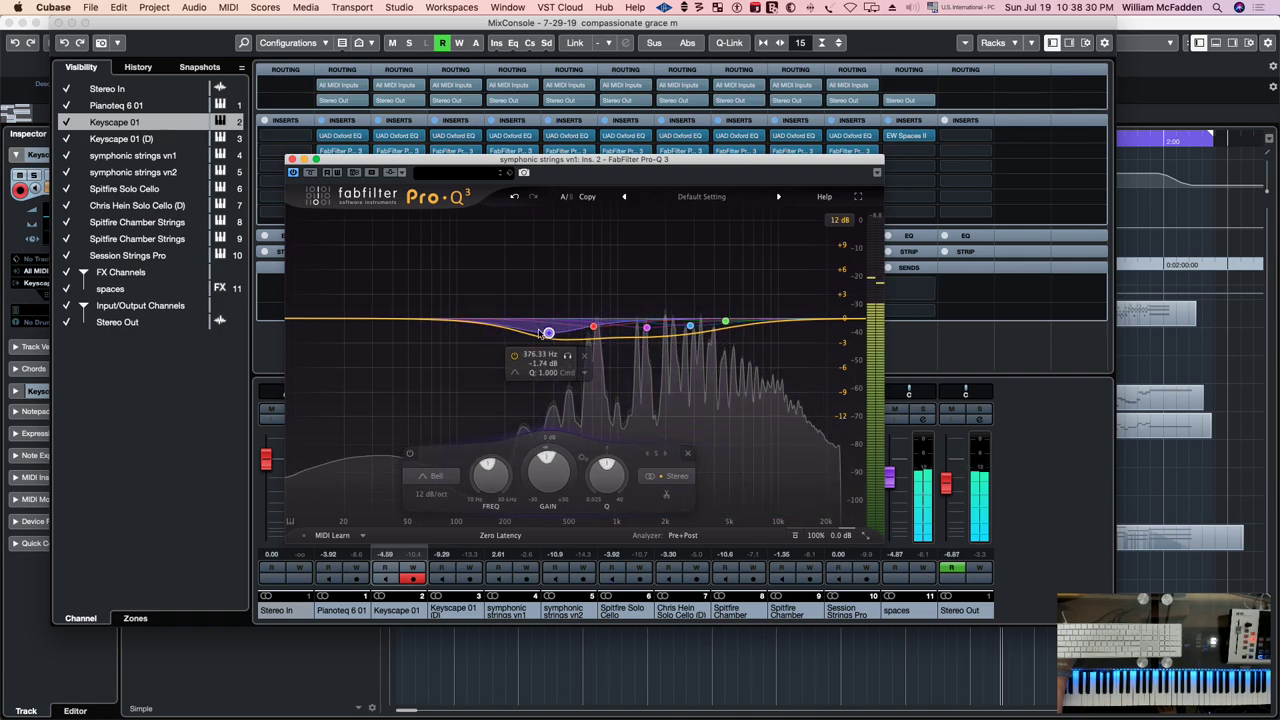
double_click(591, 163)
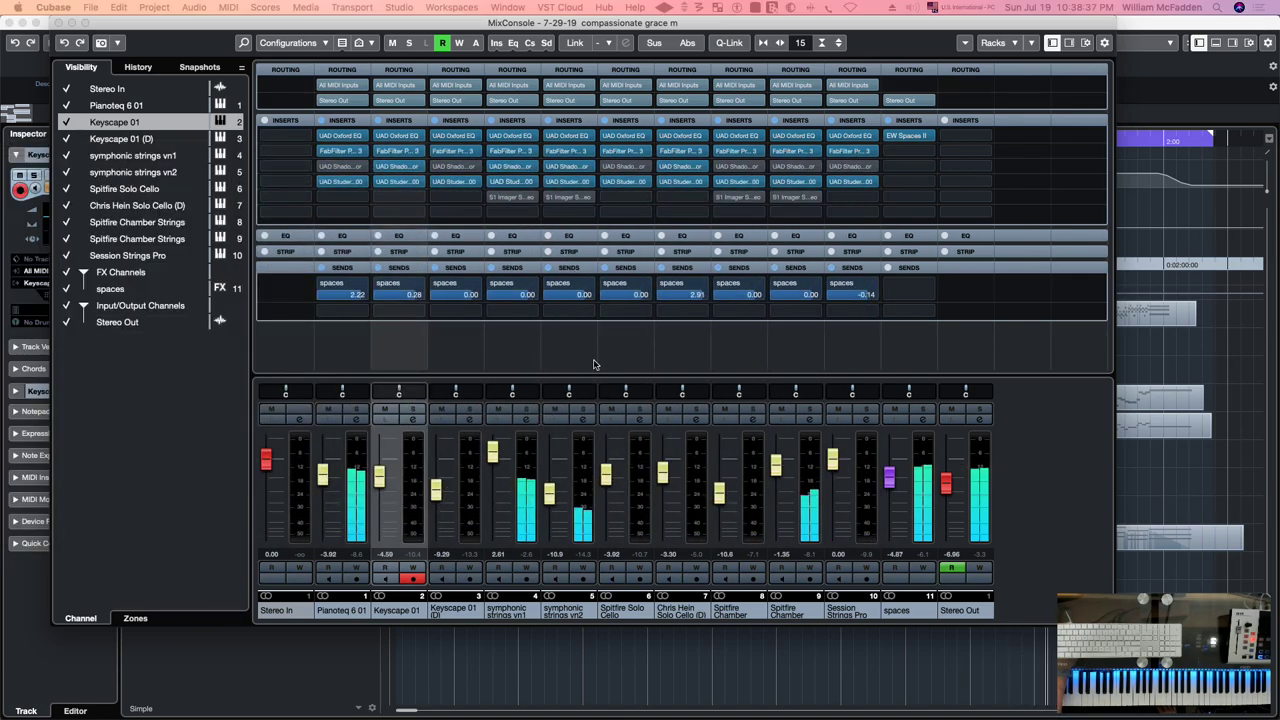
Examine the equalizer curve in the FabFilter Pro-Q 3 on symphonic strings vn2 and close the plugin window
click(566, 153)
click(566, 154)
key(super+w)
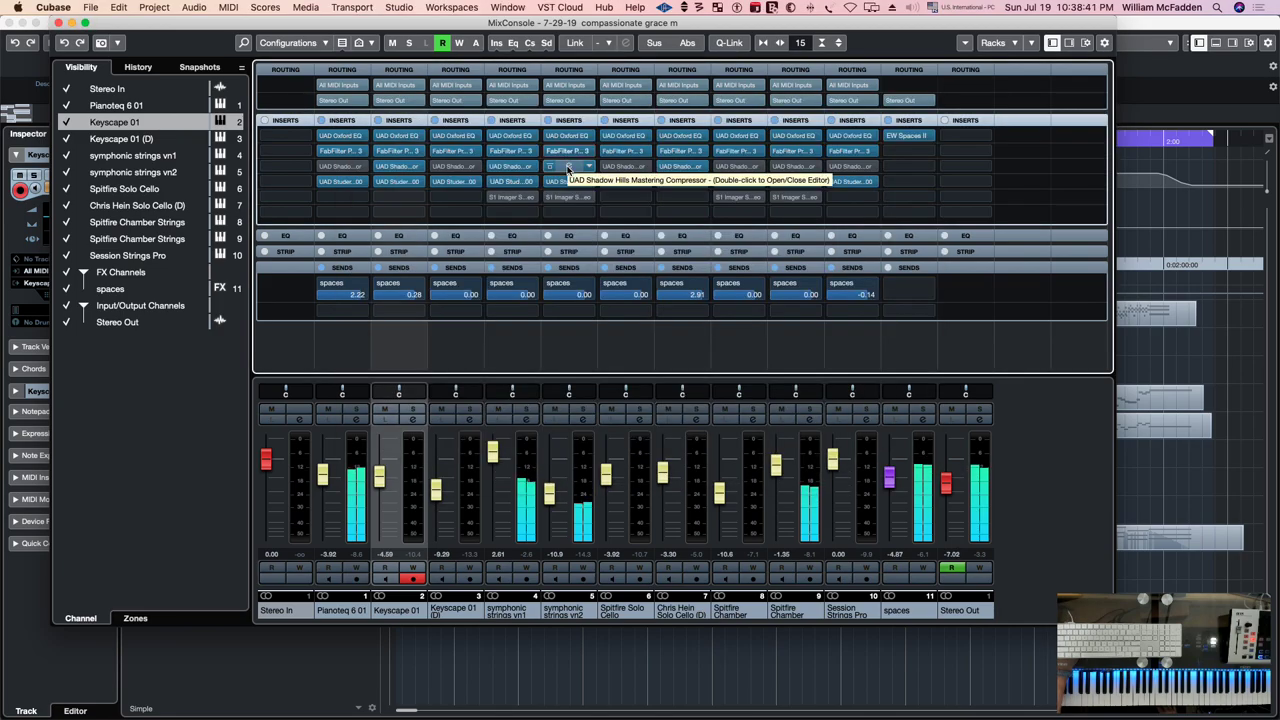
click(567, 153)
key(super+w)
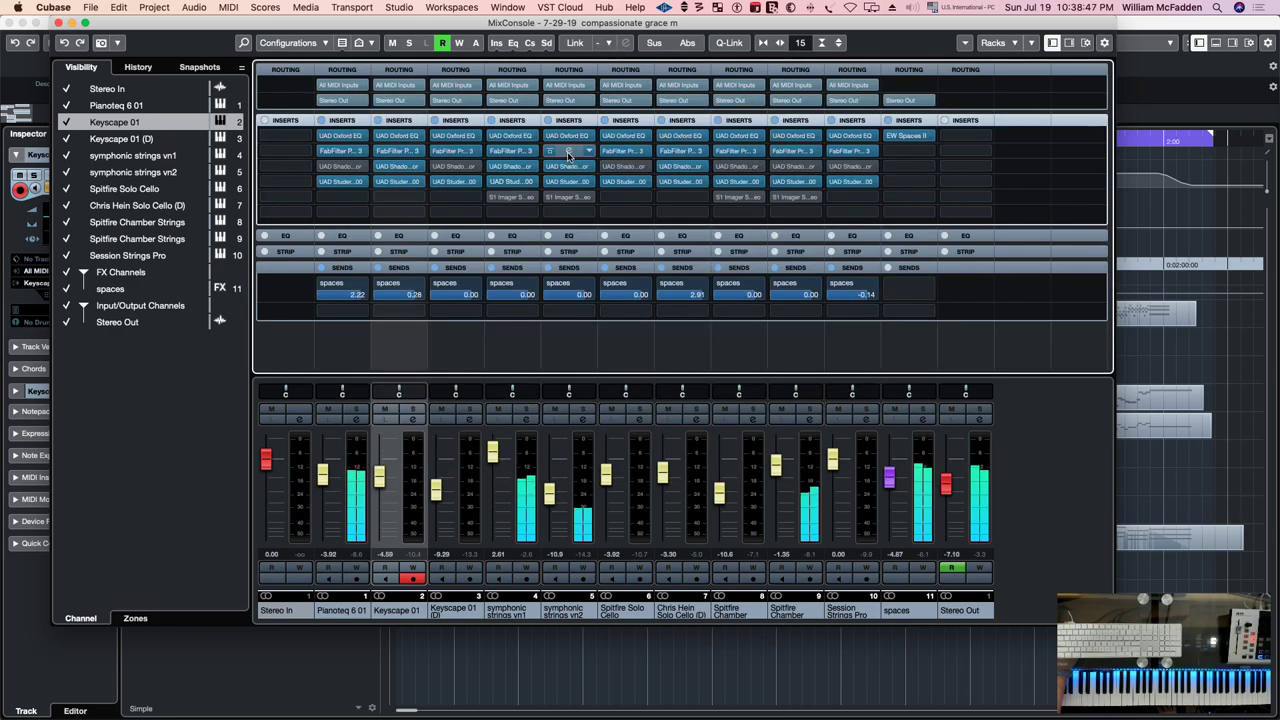
double_click(569, 153)
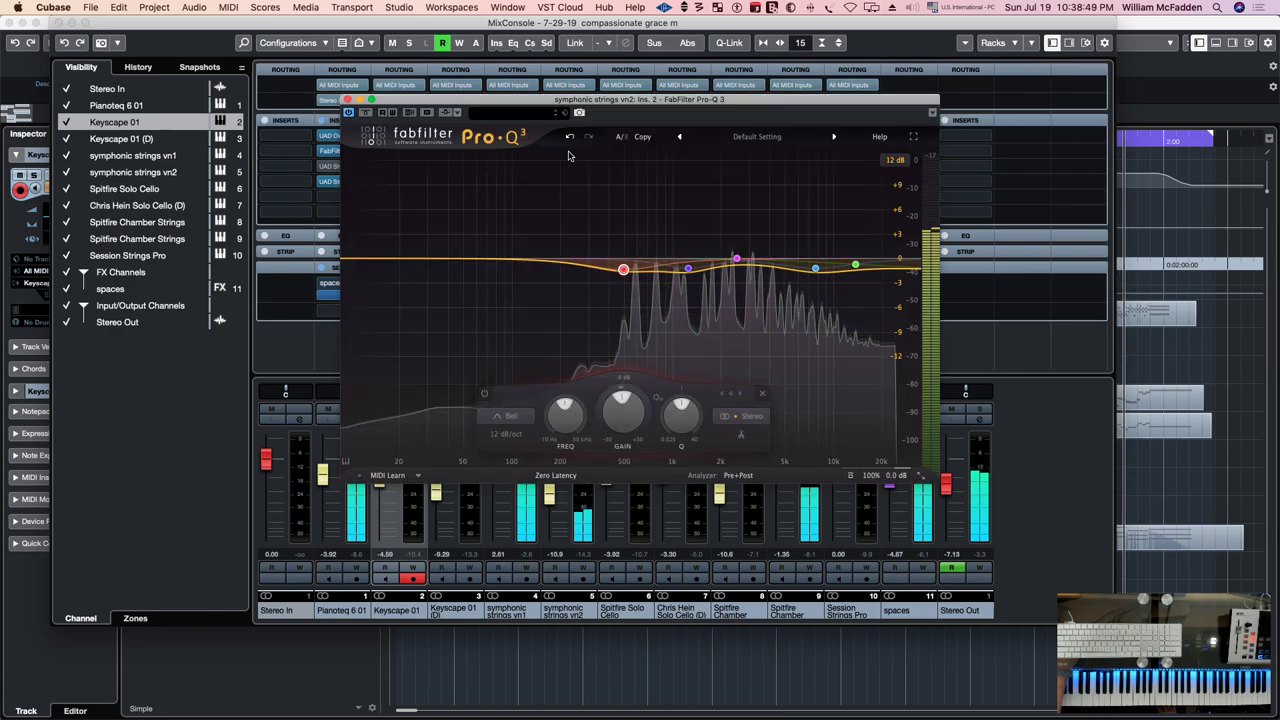
drag(635, 106, 0, 148)
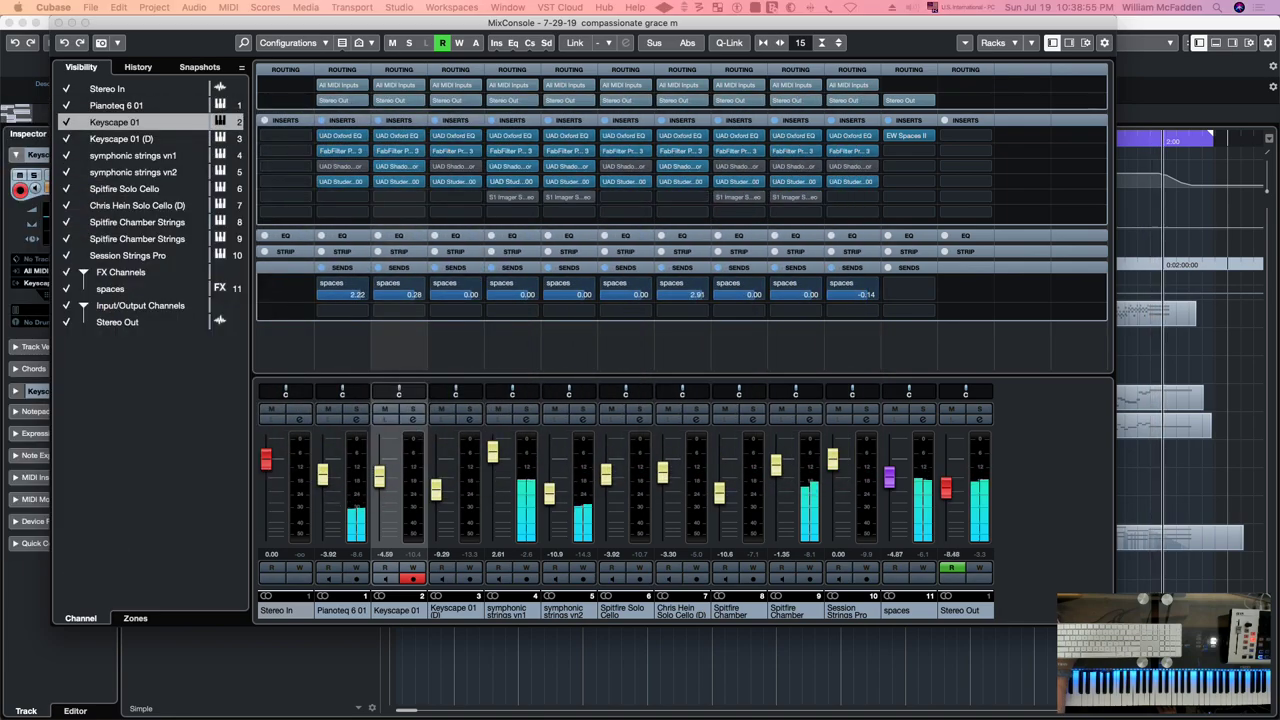
Lower the Pianoteq 6 01 channel fader to -16.0 dB, and look at the channel's UAD Studer tape plugin before closing it
click(321, 473)
drag(321, 473, 322, 505)
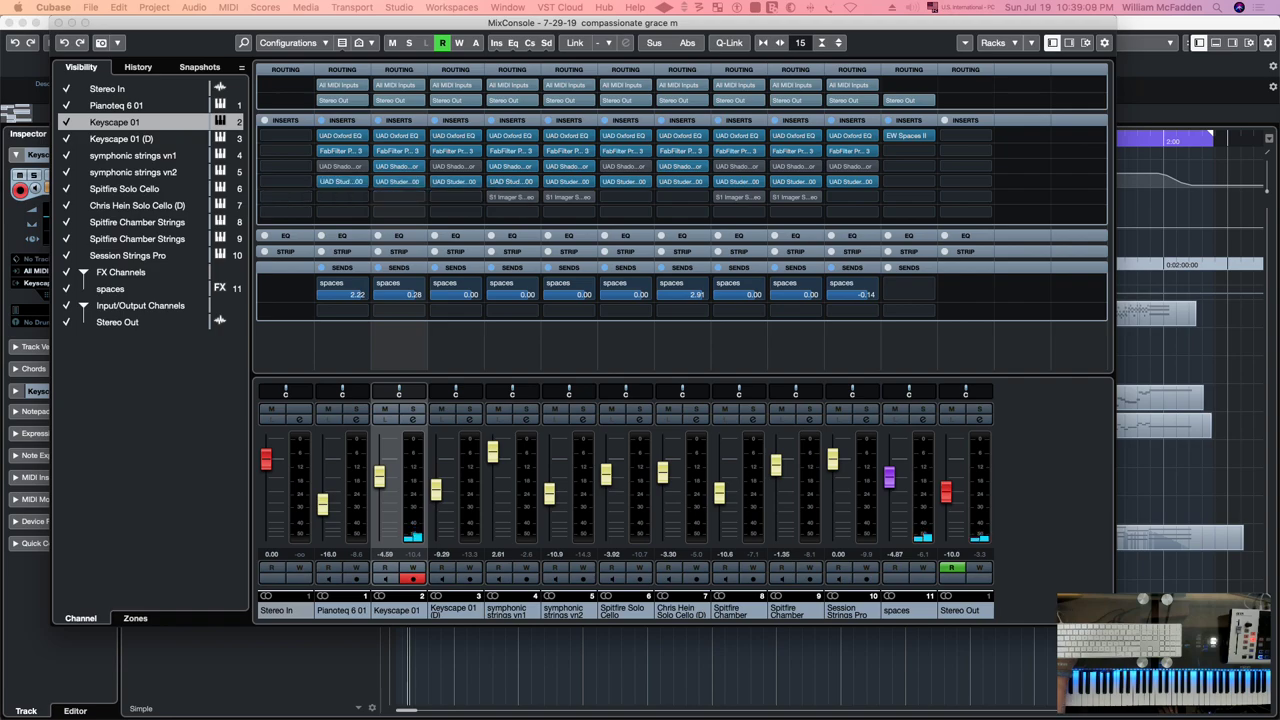
click(341, 181)
drag(454, 173, 0, 150)
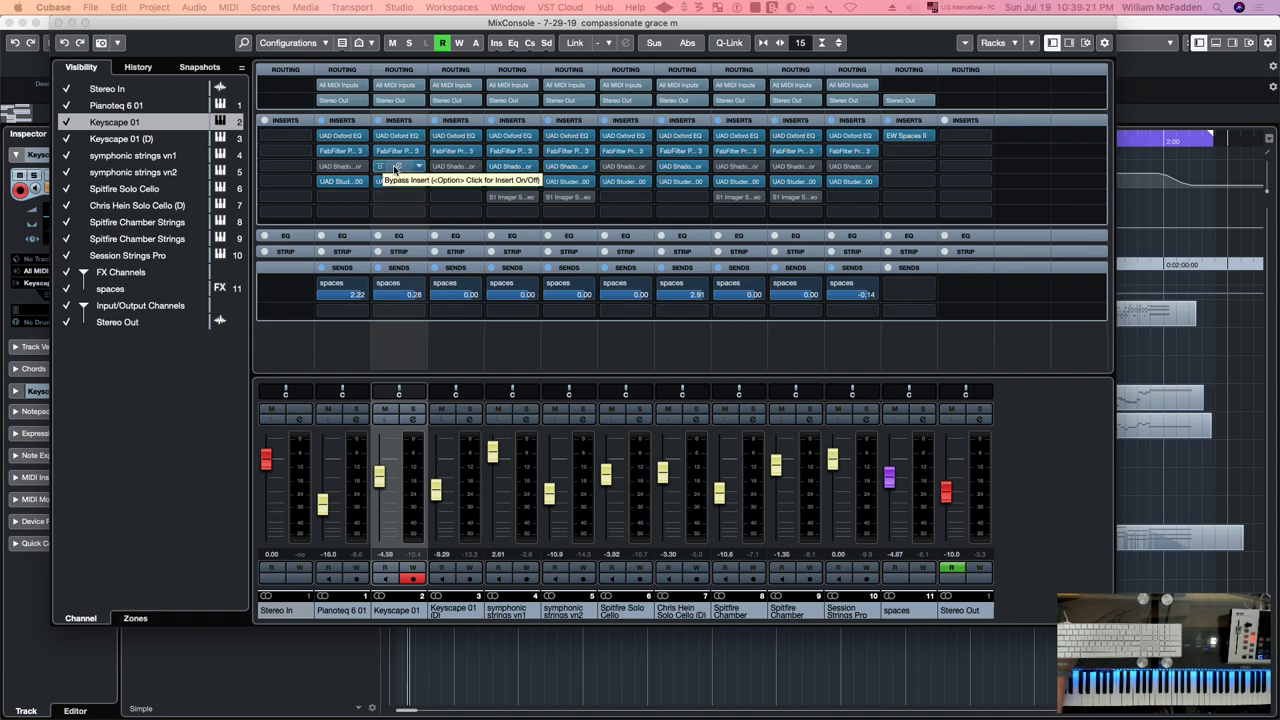
Look at the UAD Shadow Hills Mastering Compressor settings on Keyscape 01 and close the plugin window
click(399, 168)
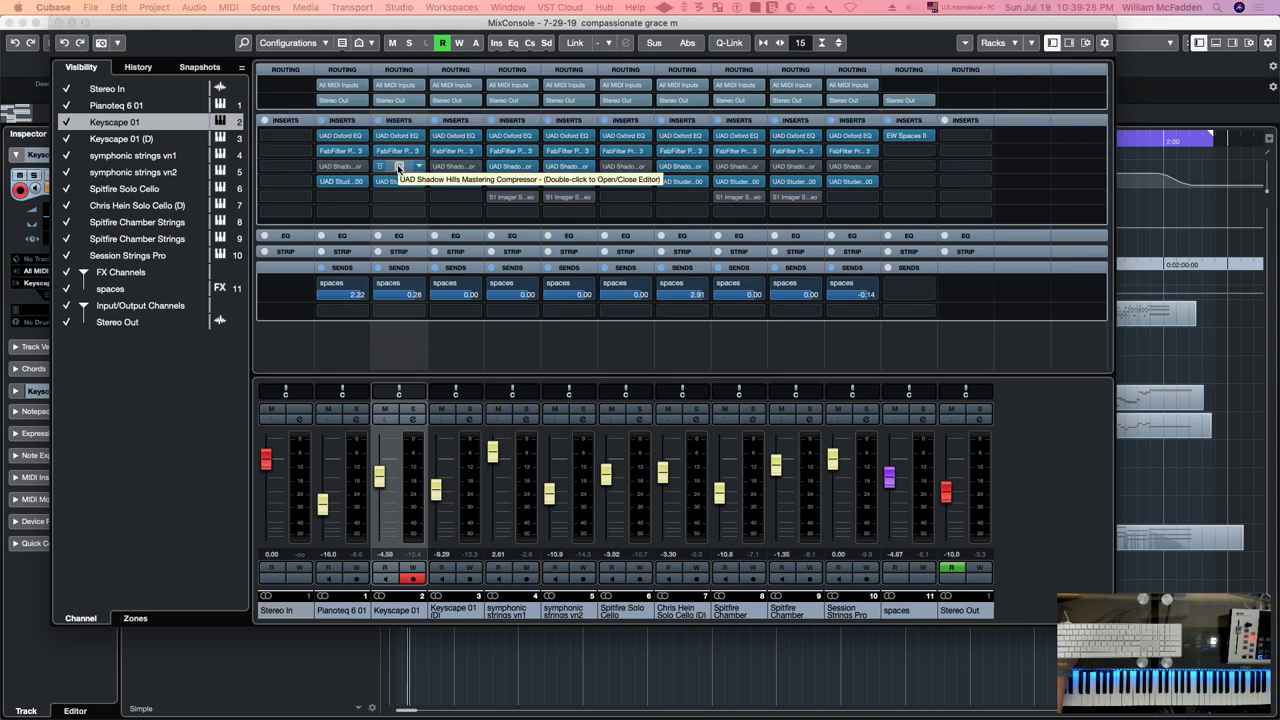
drag(704, 142, 700, 114)
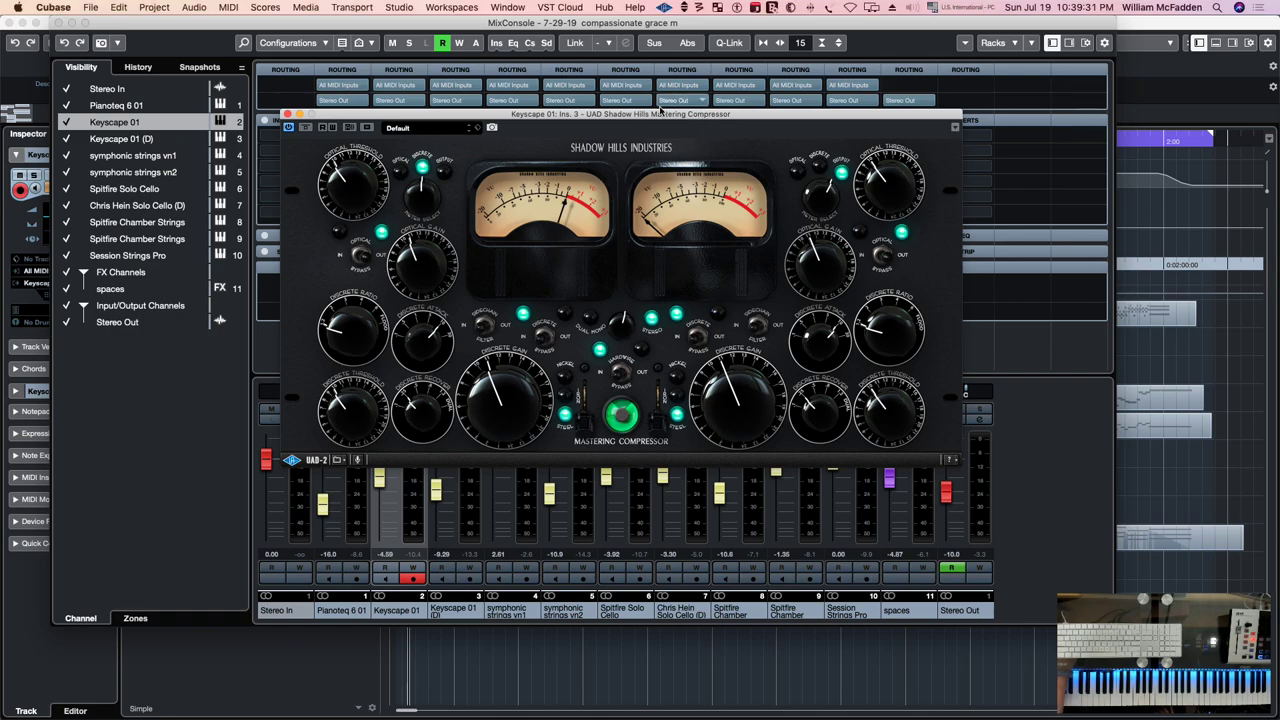
drag(657, 114, 0, 104)
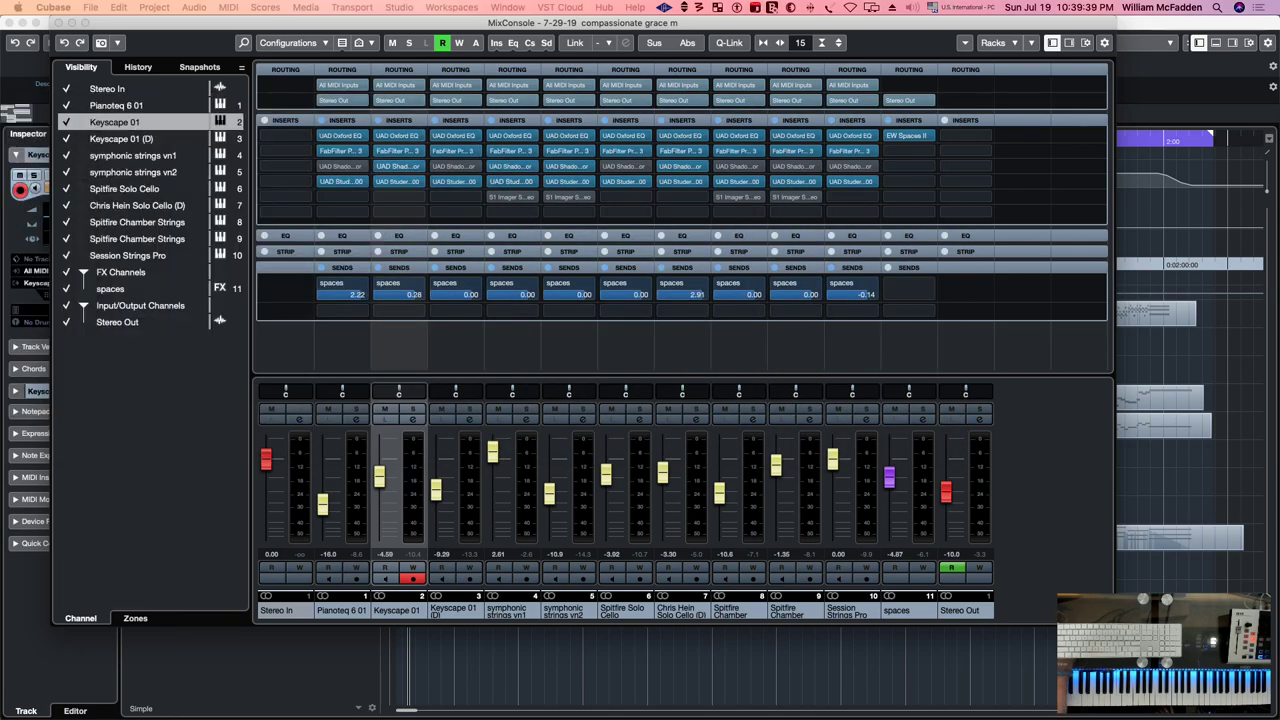
click(443, 187)
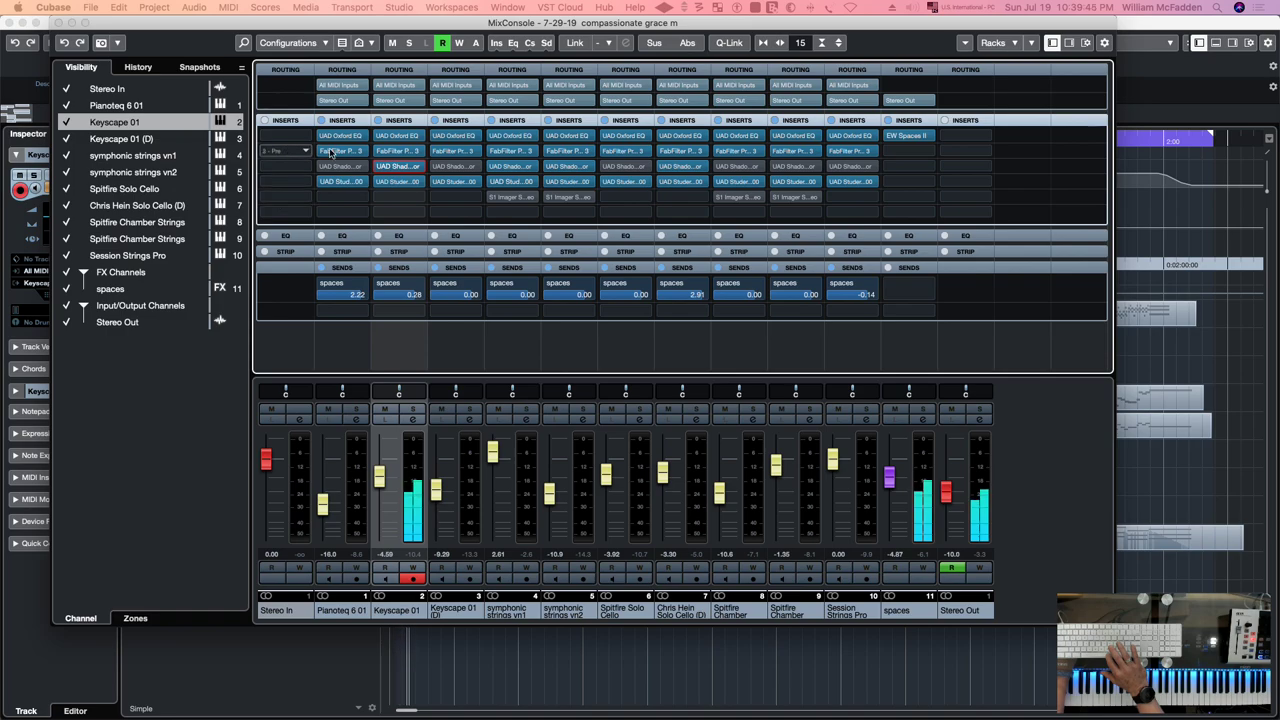
Open the UAD Studer A800 on Keyscape 01 and move its window clear of the channel's inserts
double_click(397, 182)
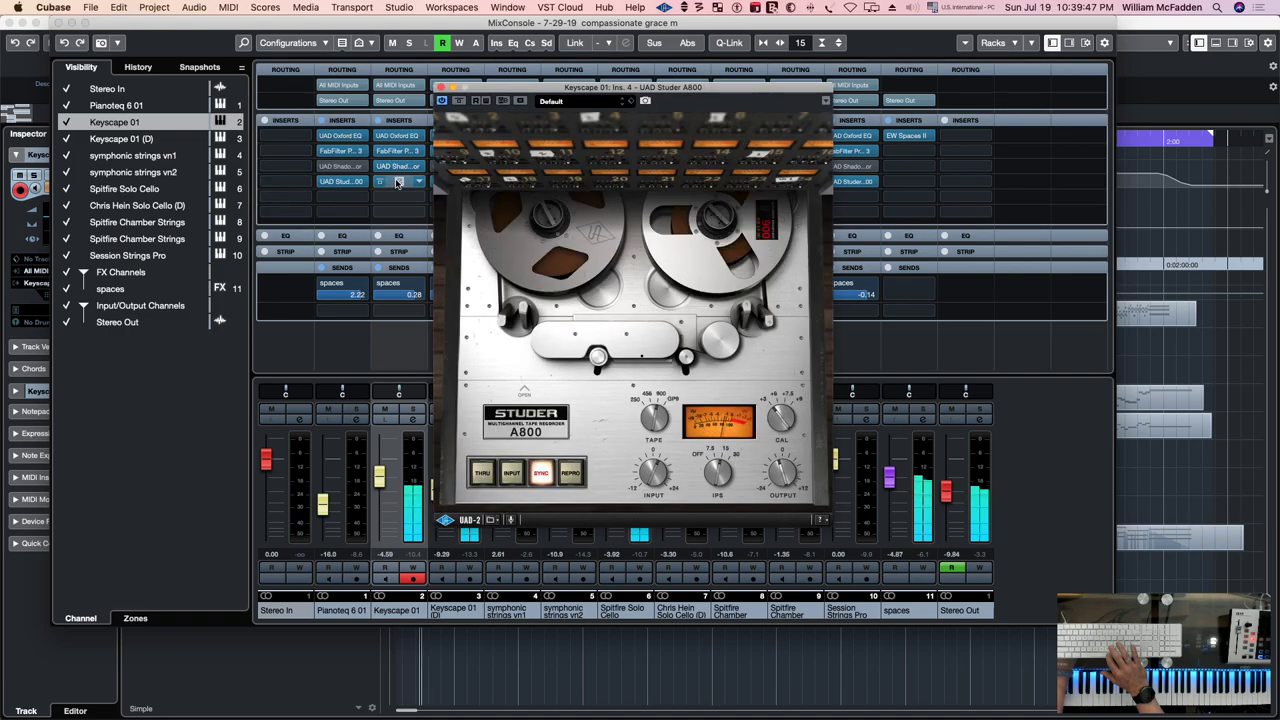
click(395, 182)
click(383, 179)
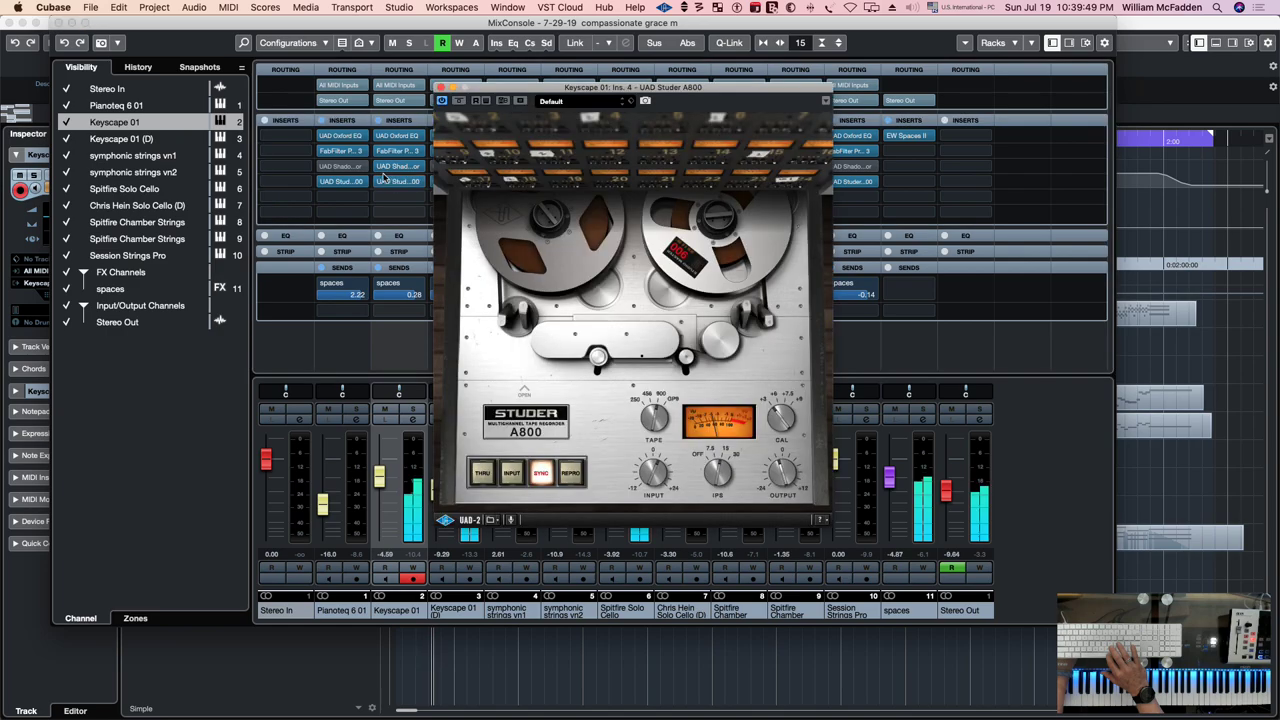
click(398, 168)
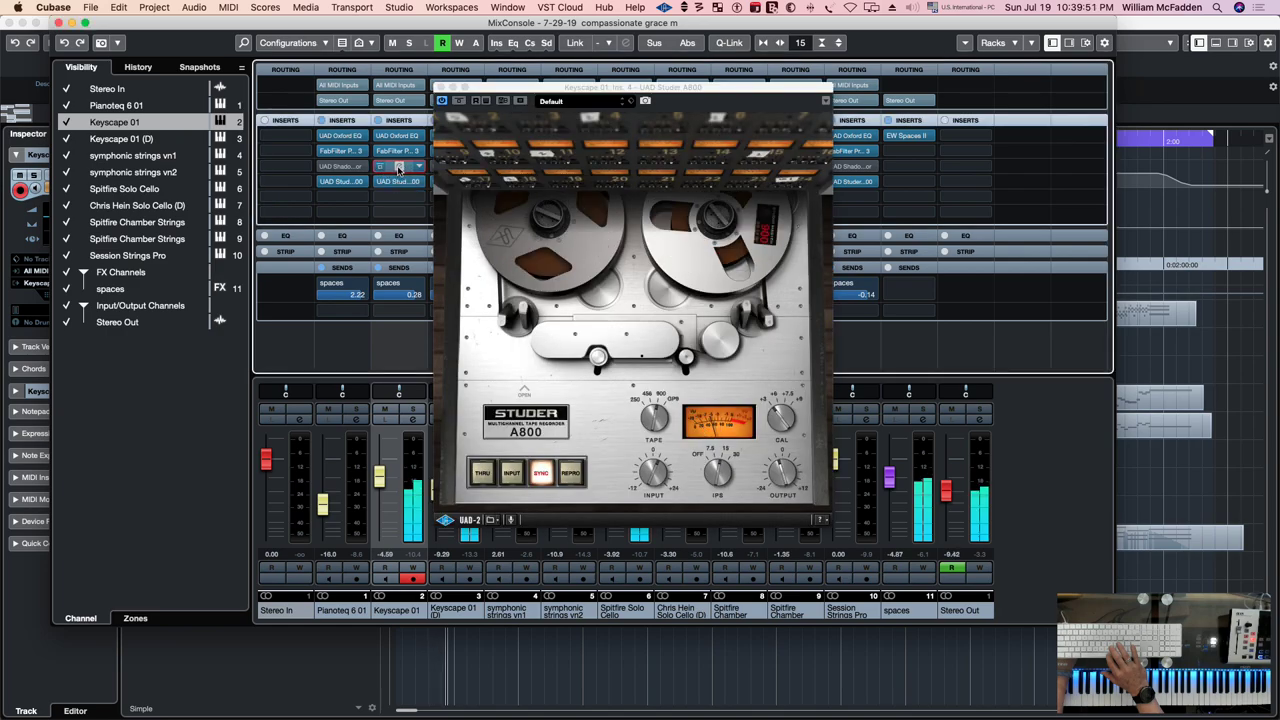
click(398, 168)
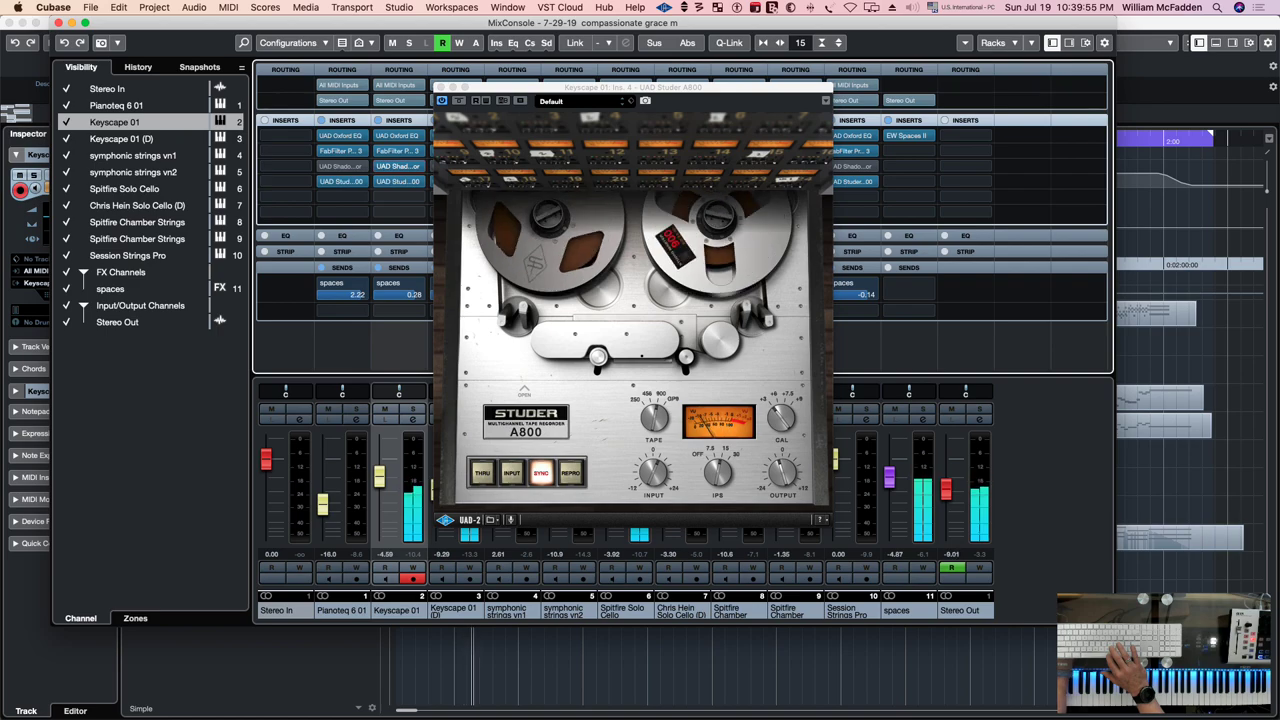
click(526, 91)
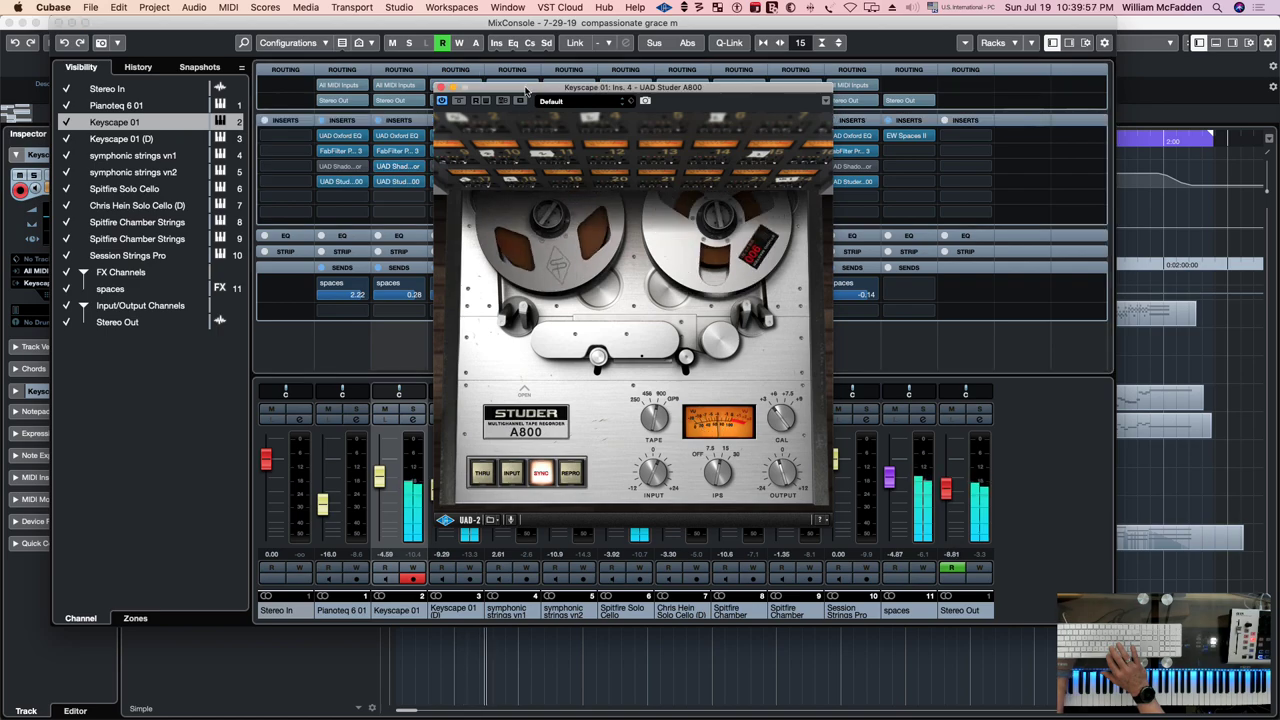
drag(526, 91, 666, 81)
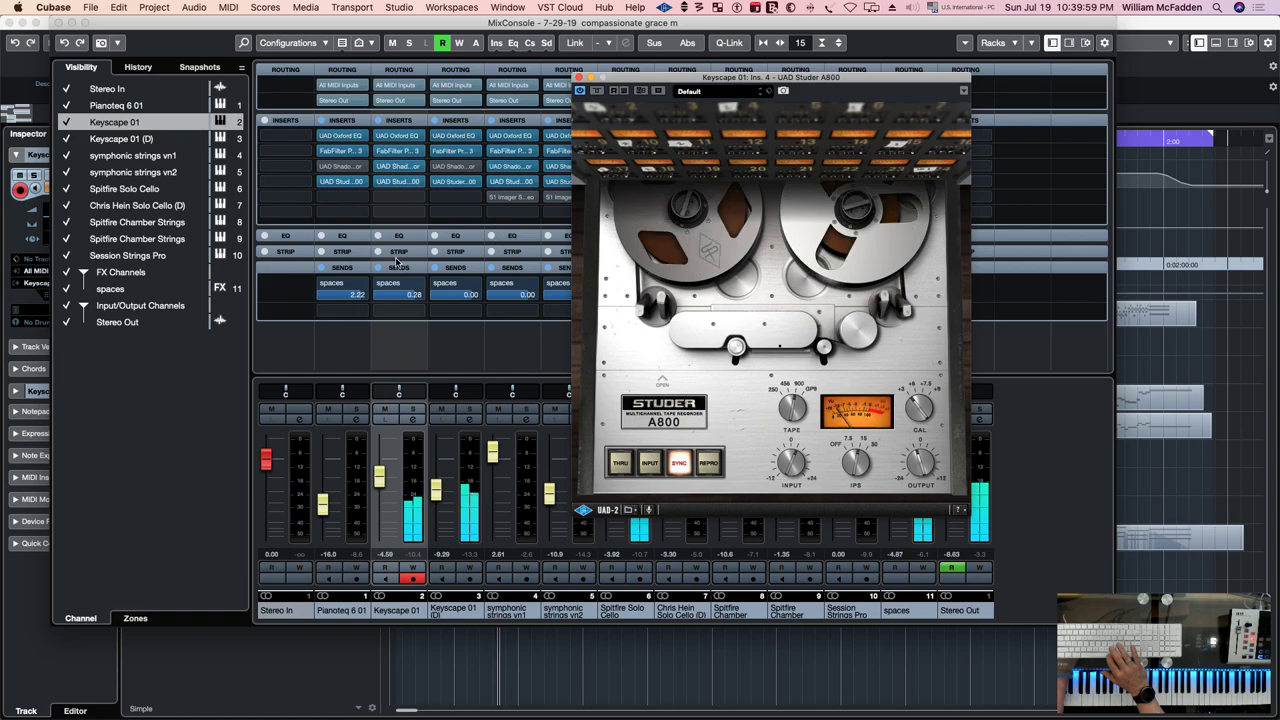
Compare Keyscape 01 with its UAD Shadow Hills Mastering Compressor bypassed and active, and close both of the channel's plugin windows
click(400, 173)
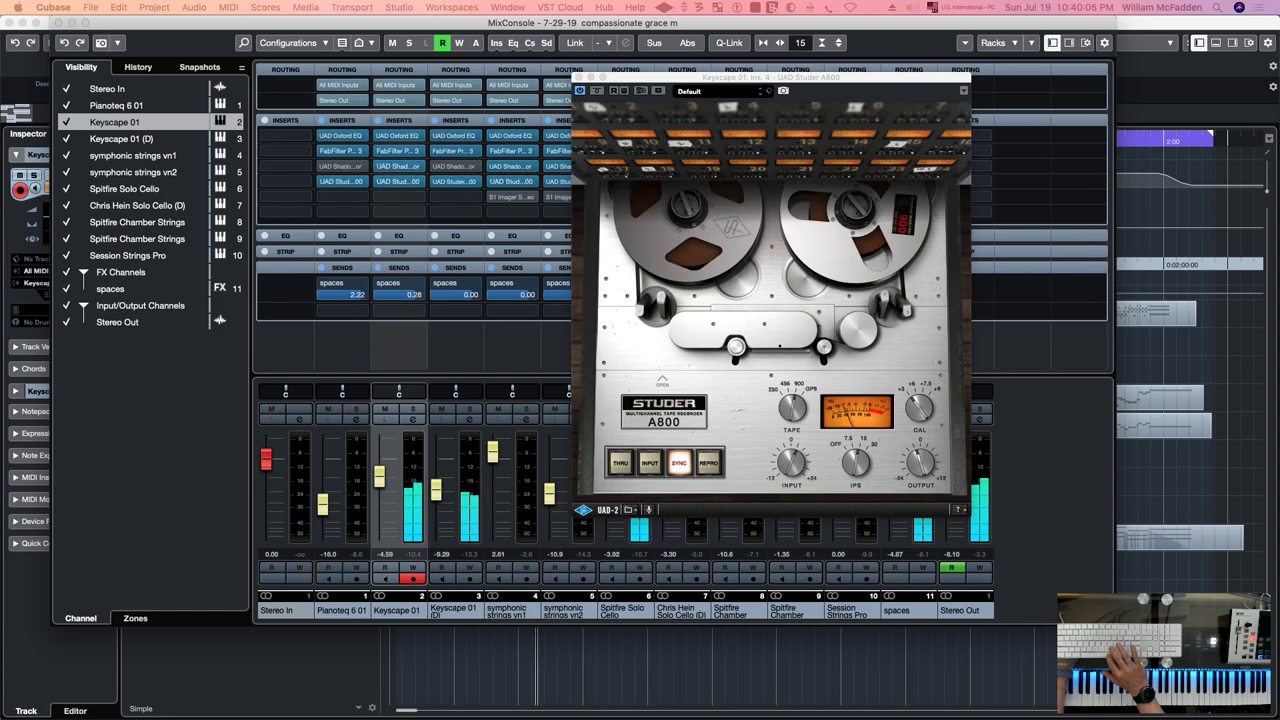
click(400, 166)
drag(478, 75, 671, 135)
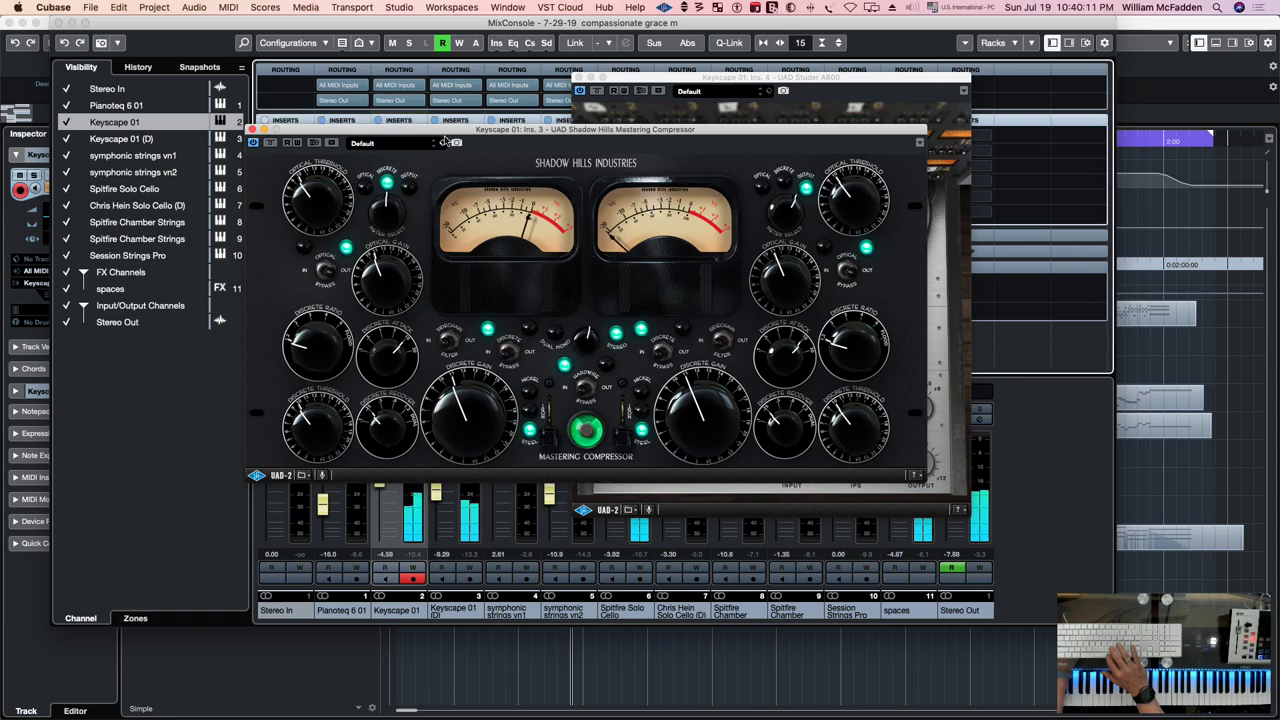
drag(455, 141, 482, 170)
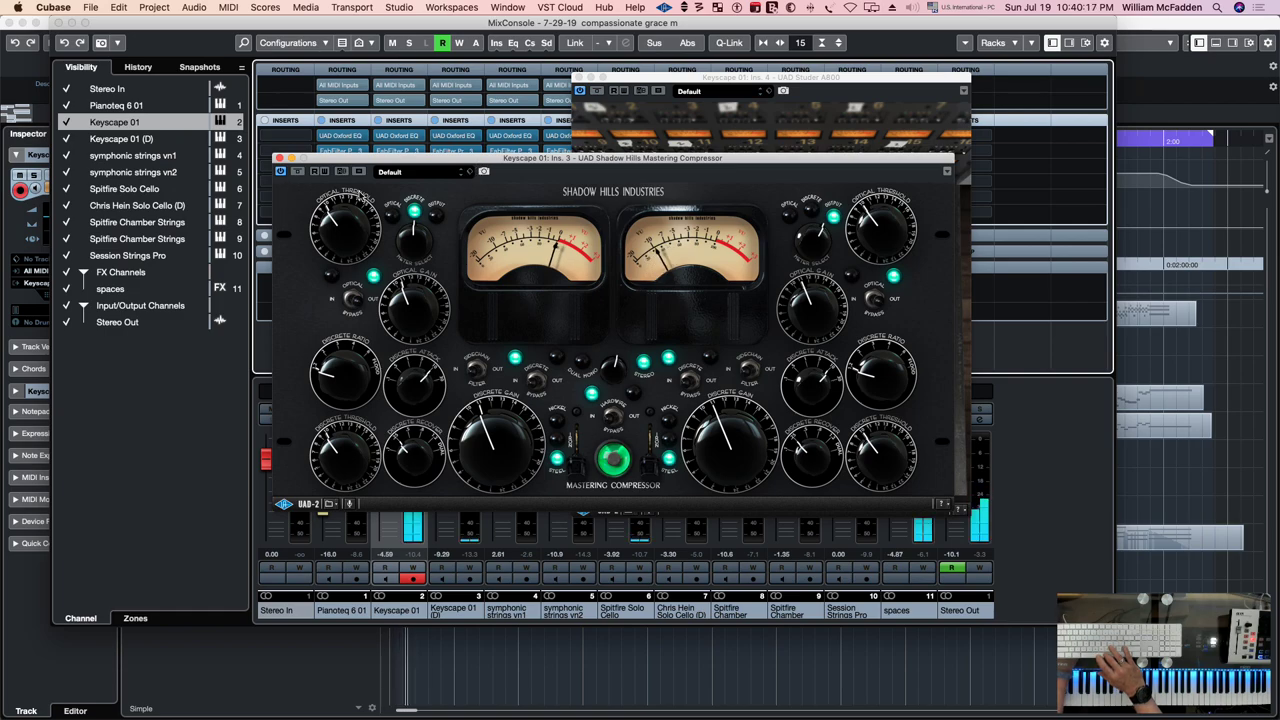
click(281, 172)
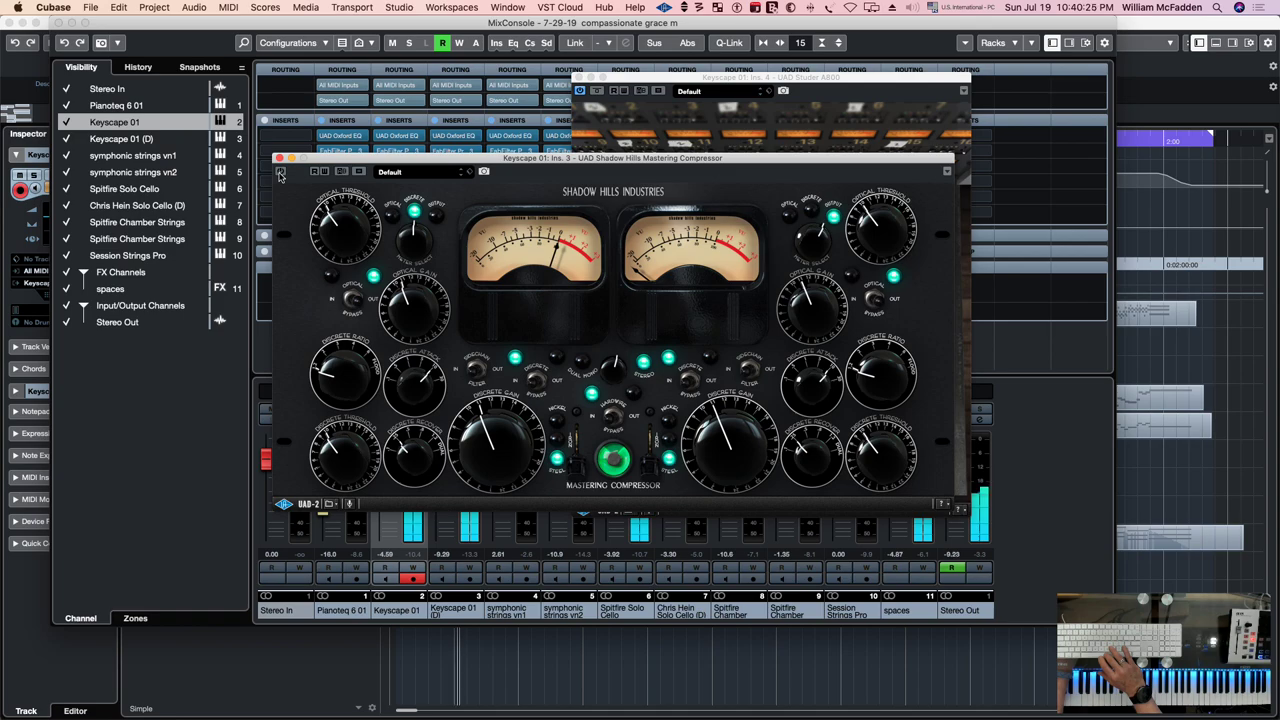
drag(411, 160, 374, 87)
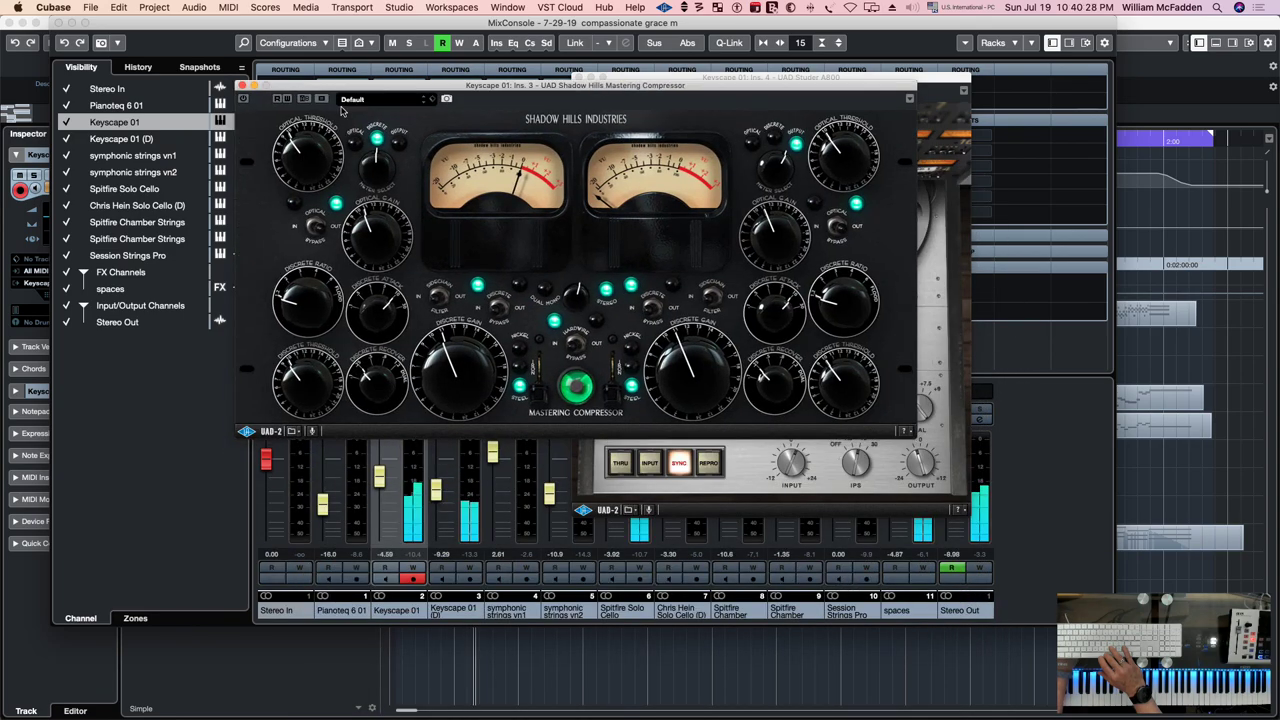
click(242, 100)
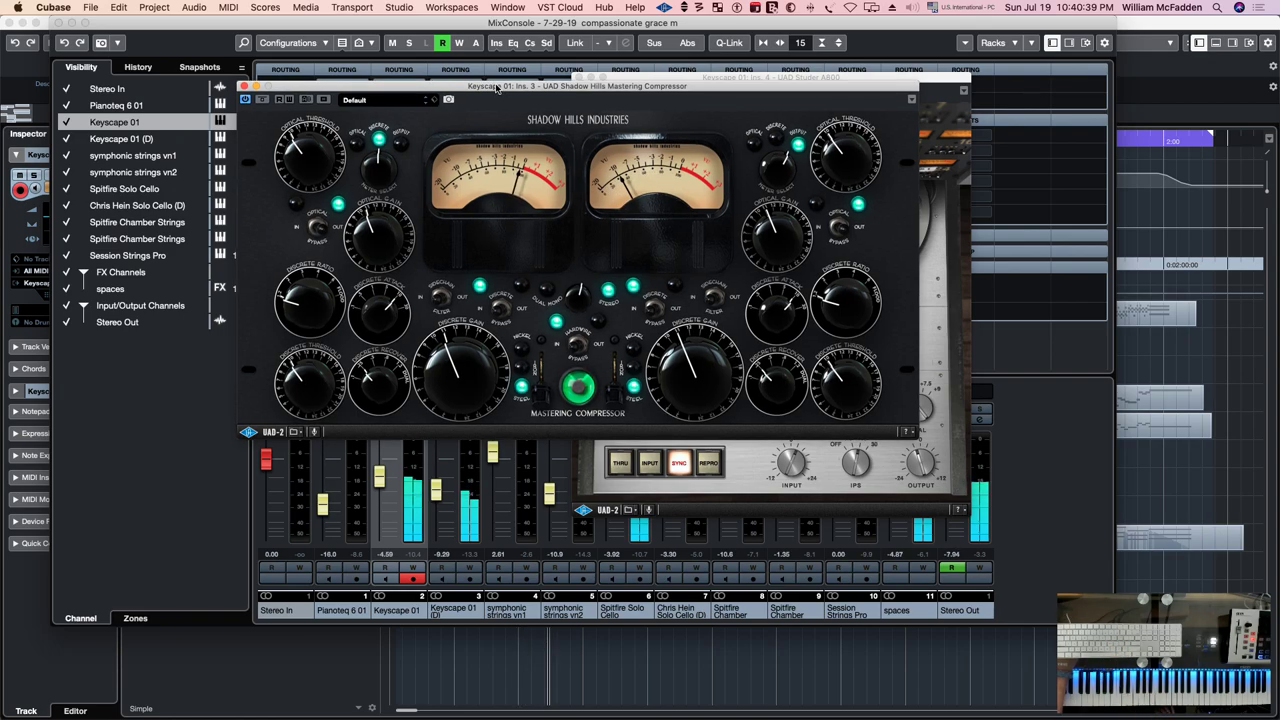
key(super+w)
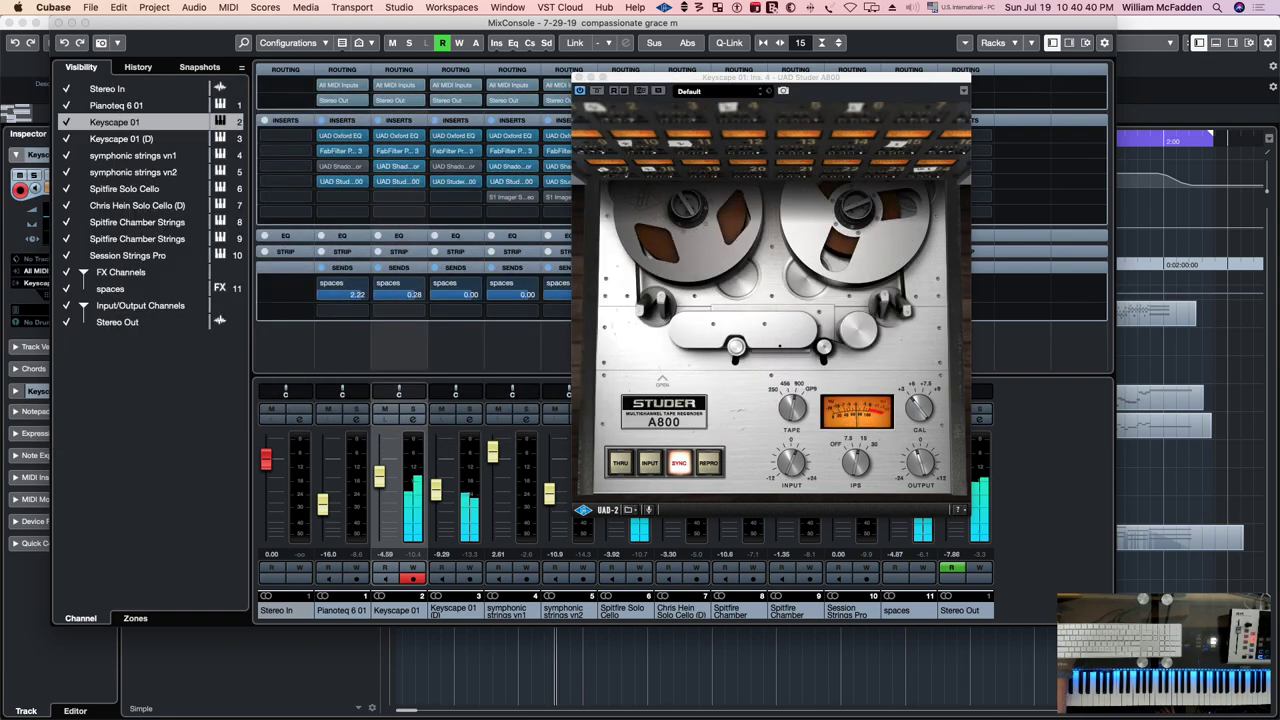
click(577, 77)
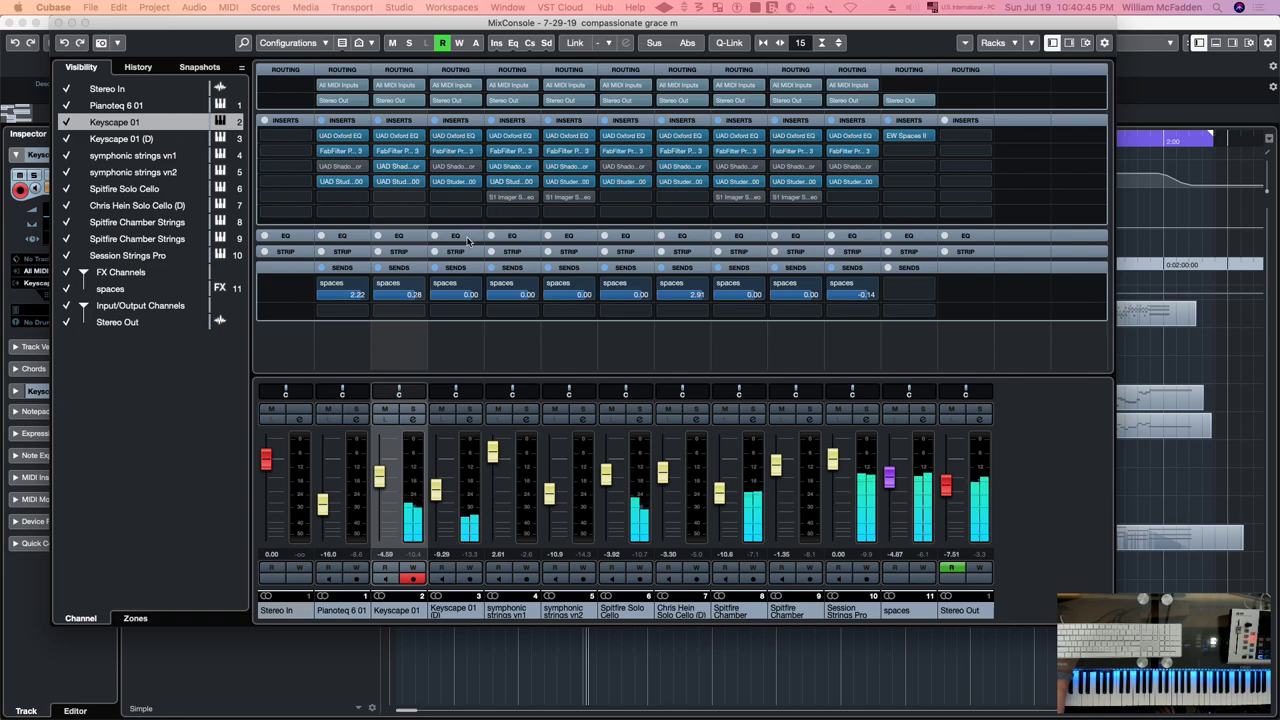
Compare Chris Hein Solo Cello (D) with its UAD Shadow Hills Mastering Compressor bypassed and active, and close the plugin window
click(680, 166)
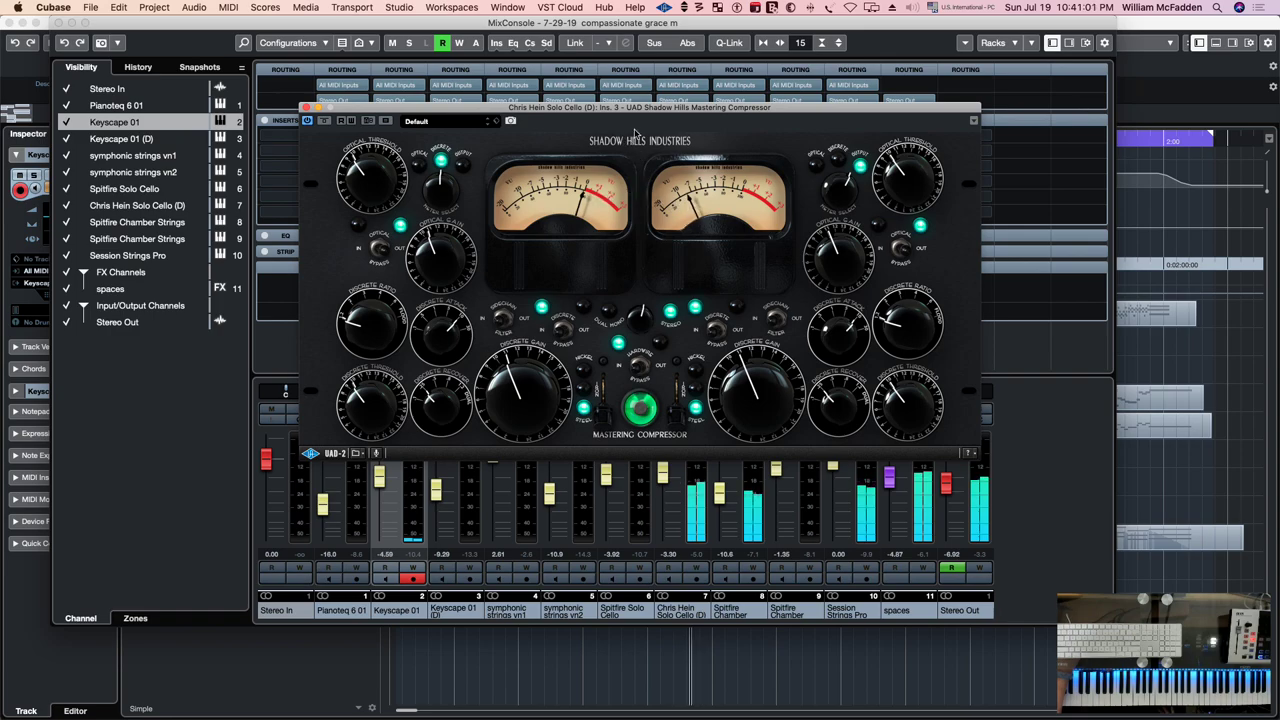
click(308, 122)
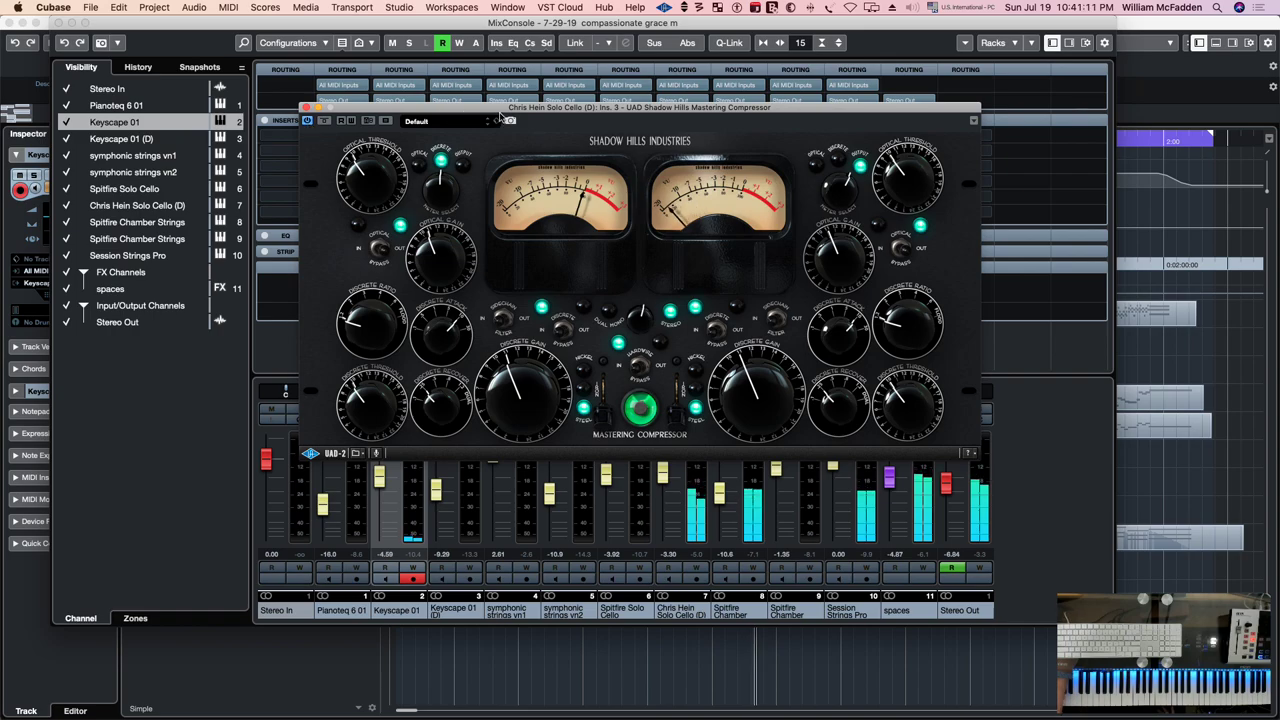
mouse_move(510, 117)
mouse_down()
mouse_move(505, 127)
mouse_move(507, 101)
mouse_up()
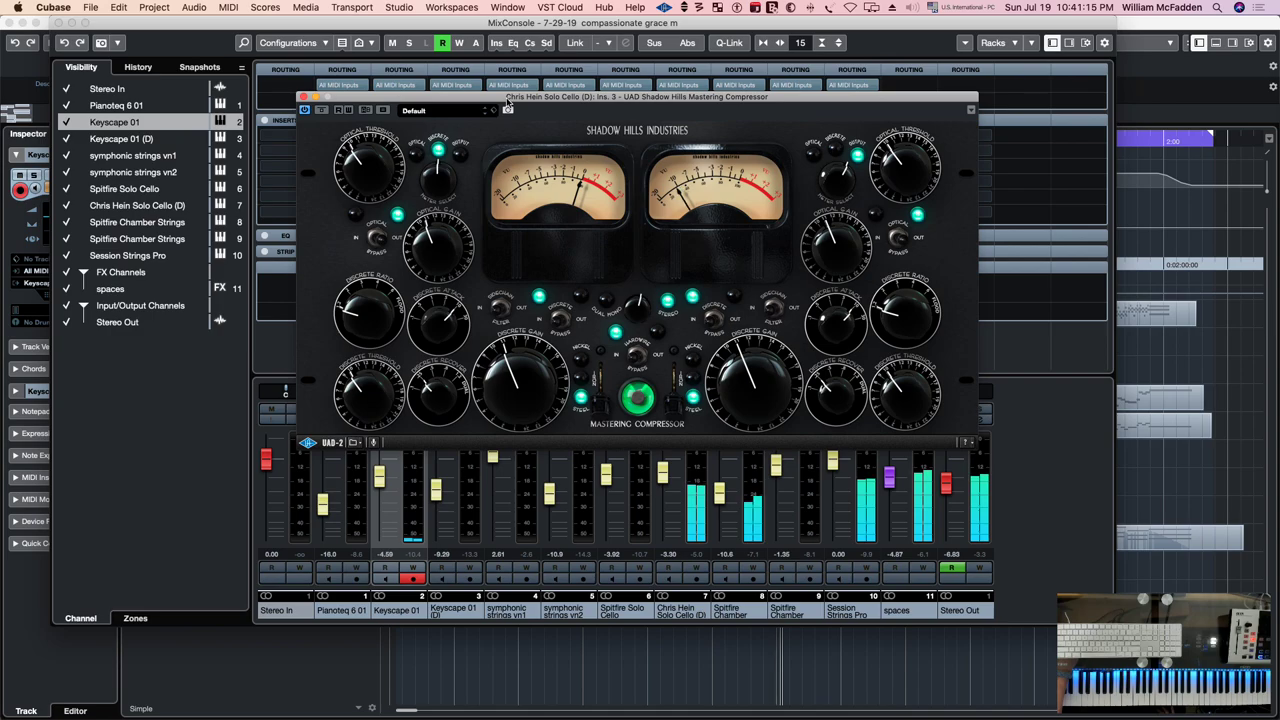
drag(675, 100, 0, 118)
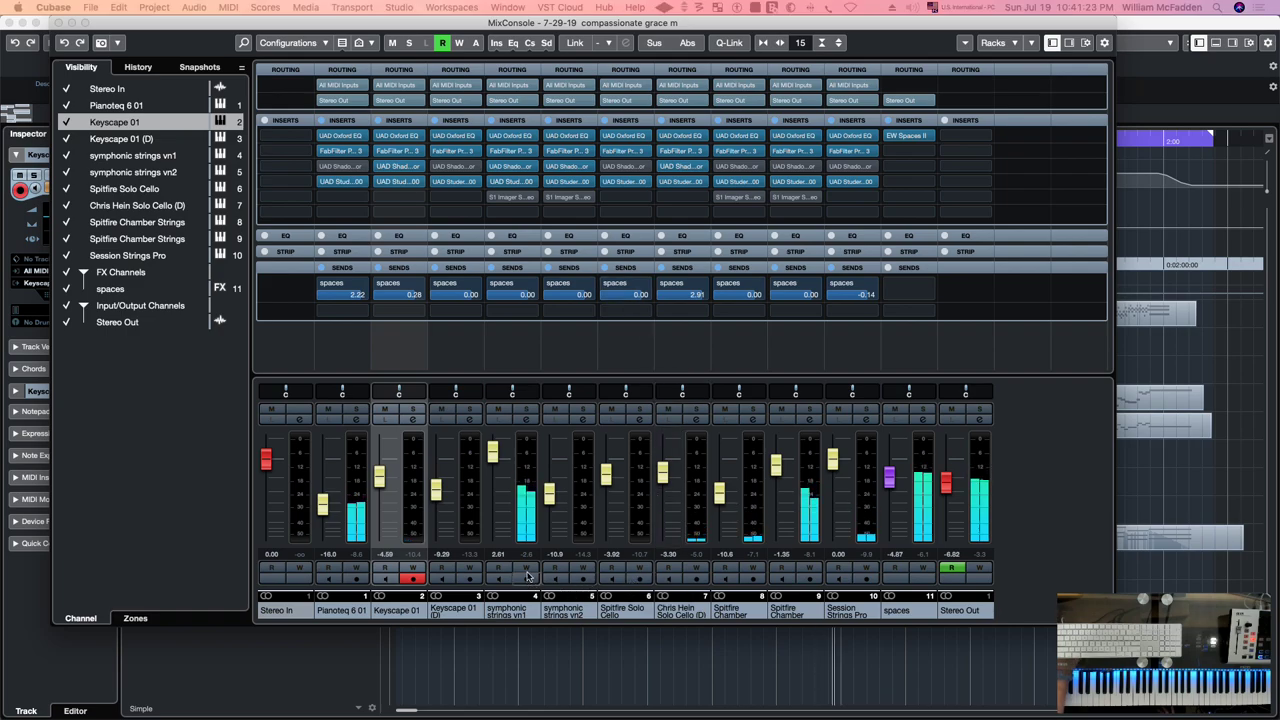
Compare symphonic strings vn1 with its UAD Shadow Hills Mastering Compressor bypassed and active, and close the plugin window
click(513, 169)
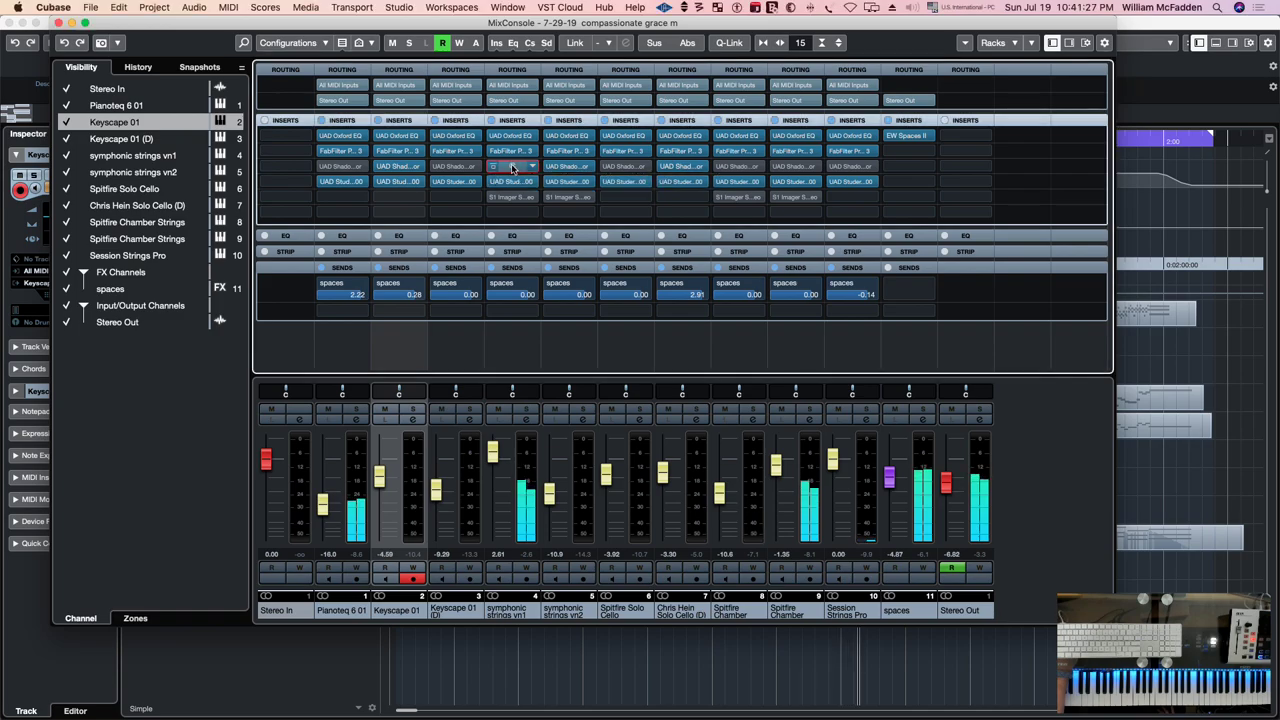
click(513, 169)
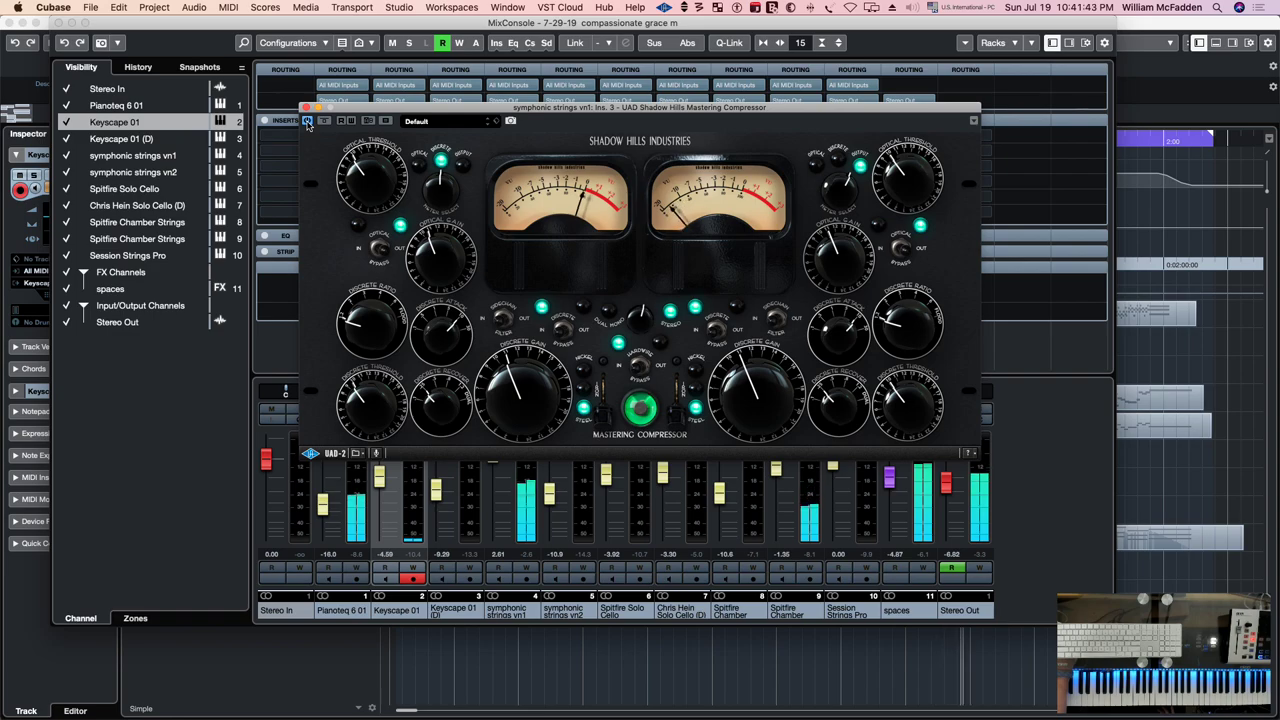
click(308, 122)
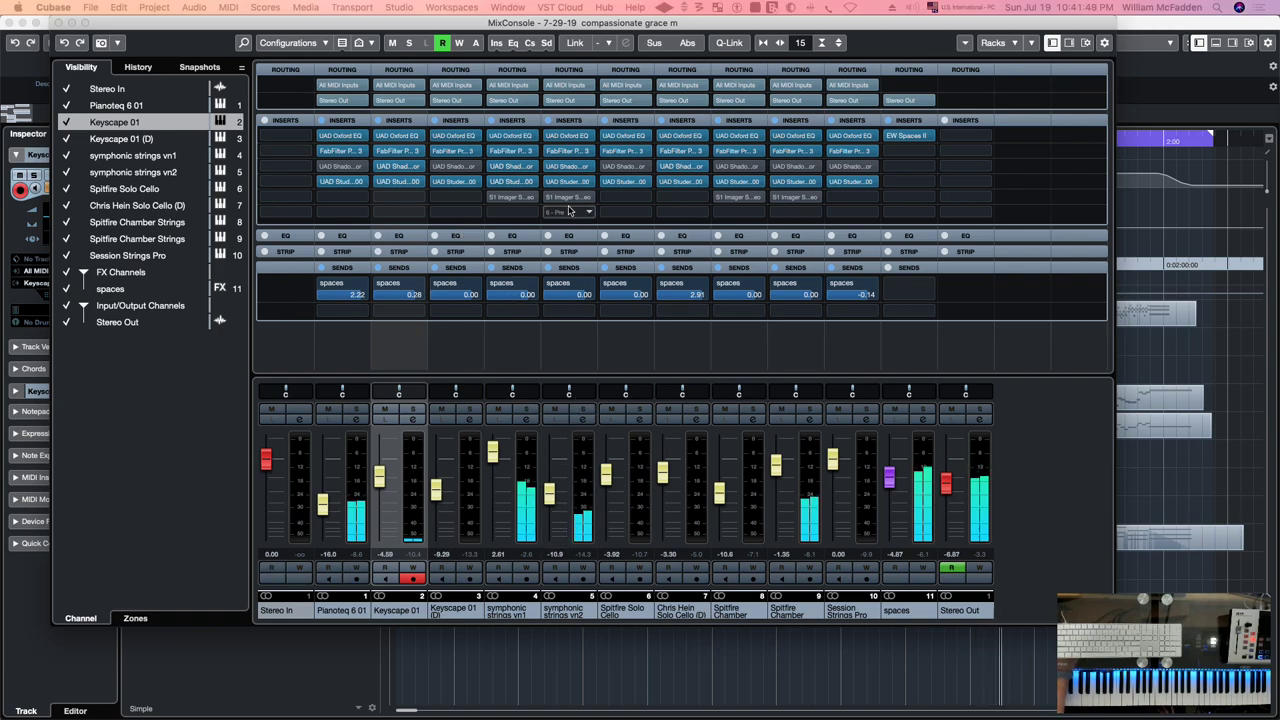
Compare symphonic strings vn2 with its UAD Shadow Hills Mastering Compressor bypassed and active, and close the plugin window
click(568, 169)
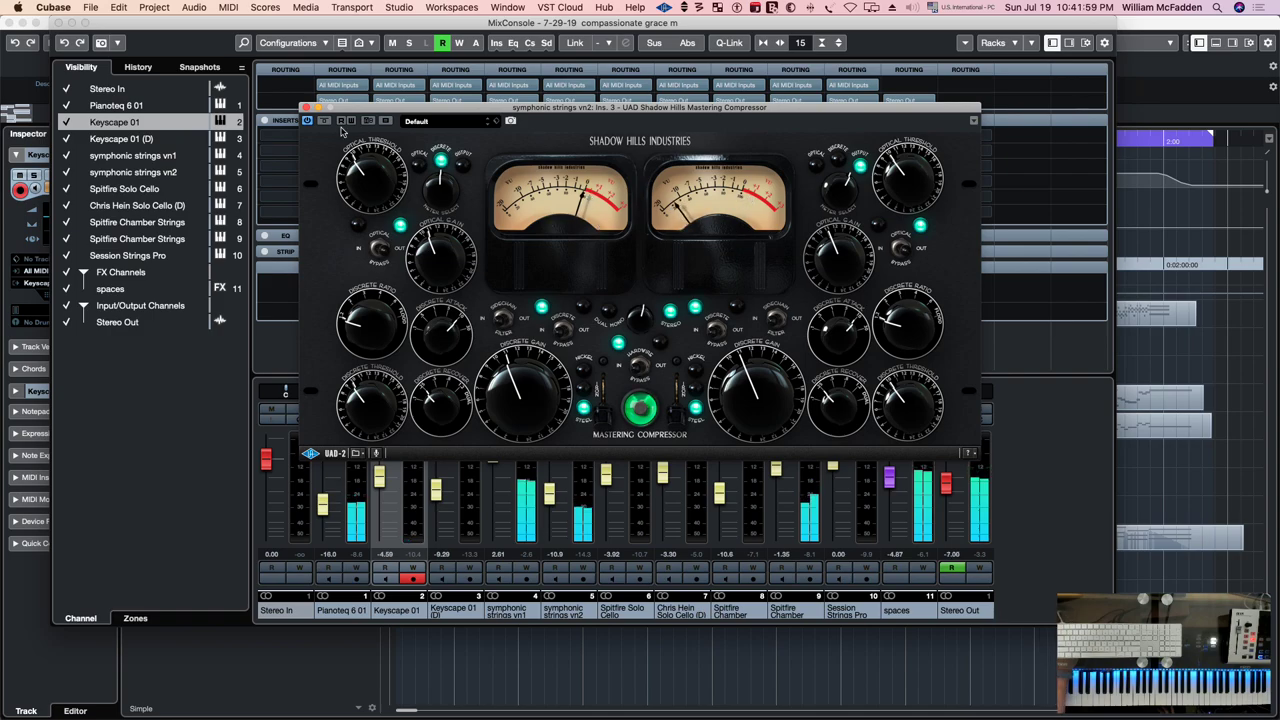
click(307, 122)
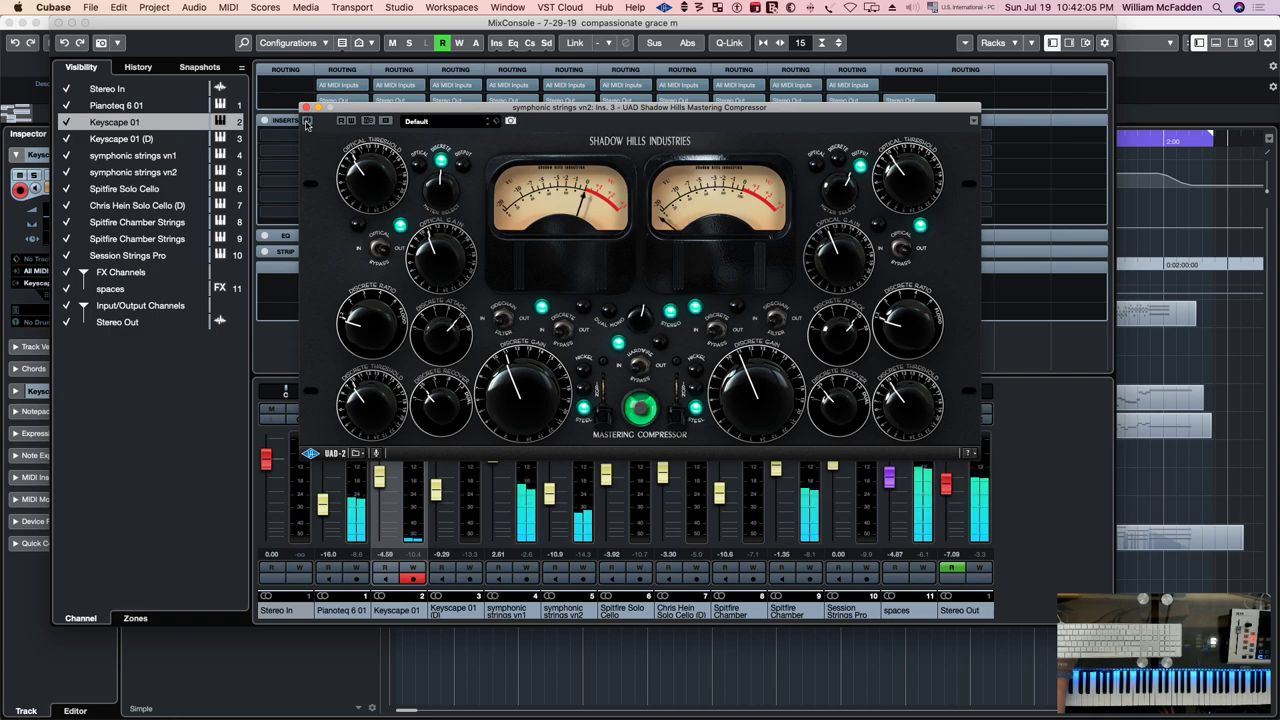
click(307, 122)
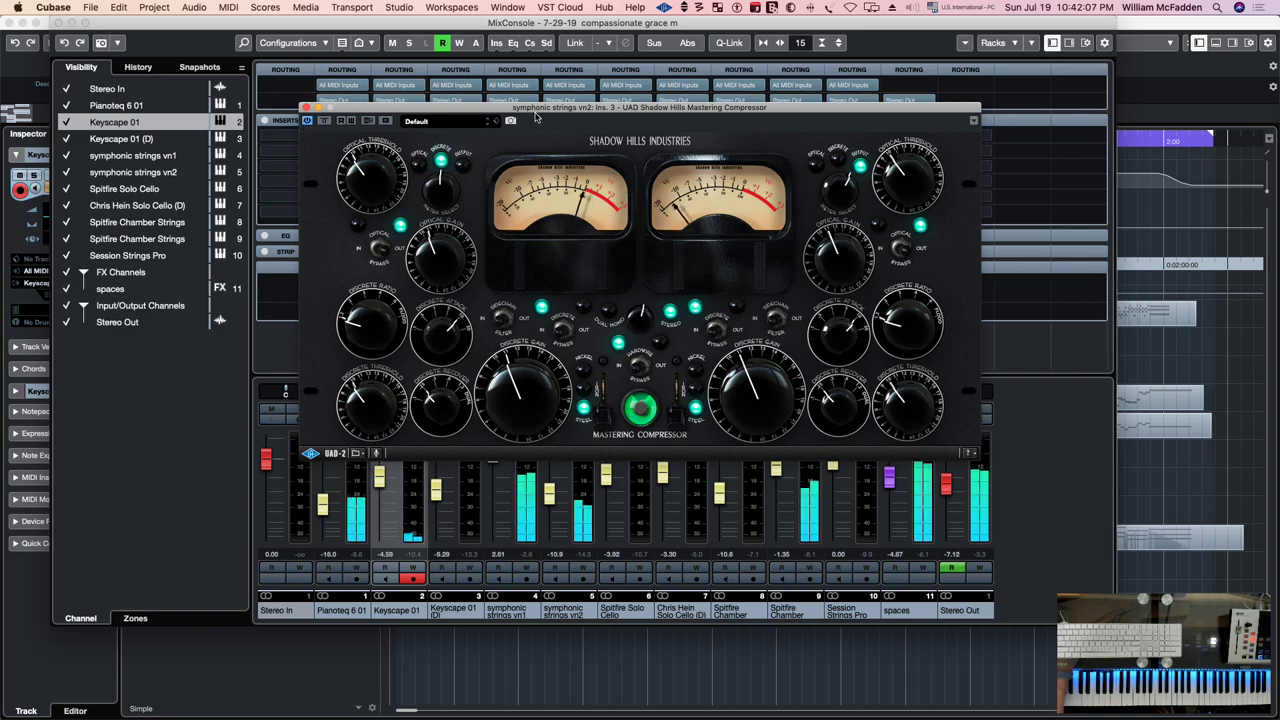
drag(570, 112, 580, 131)
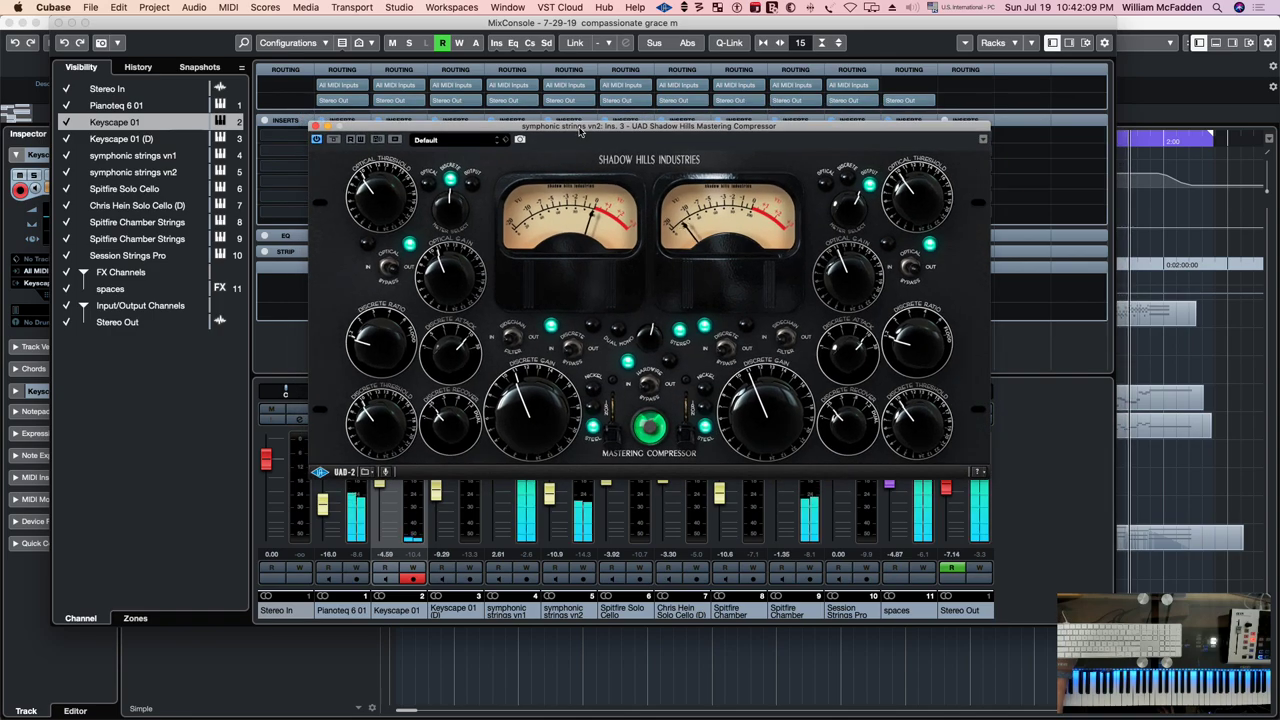
click(315, 127)
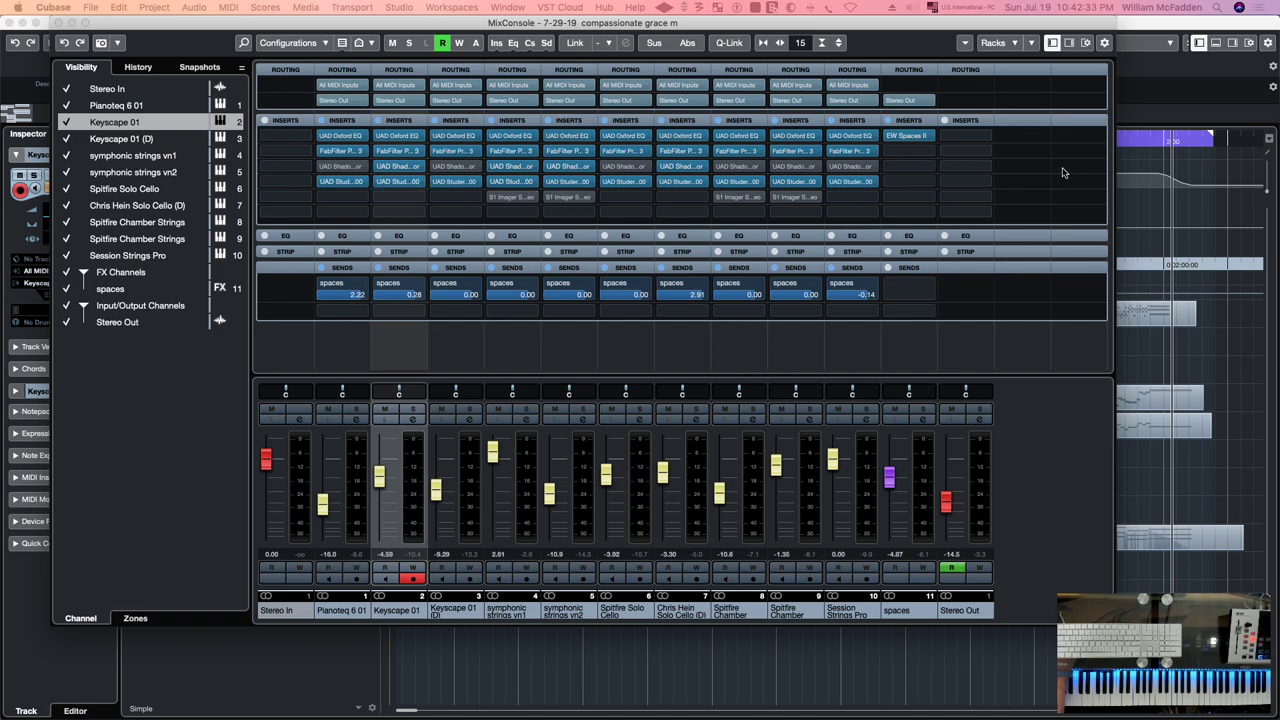
Insert Ozone 9 in the first insert slot of the Stereo Out channel and open its plugin window
click(965, 140)
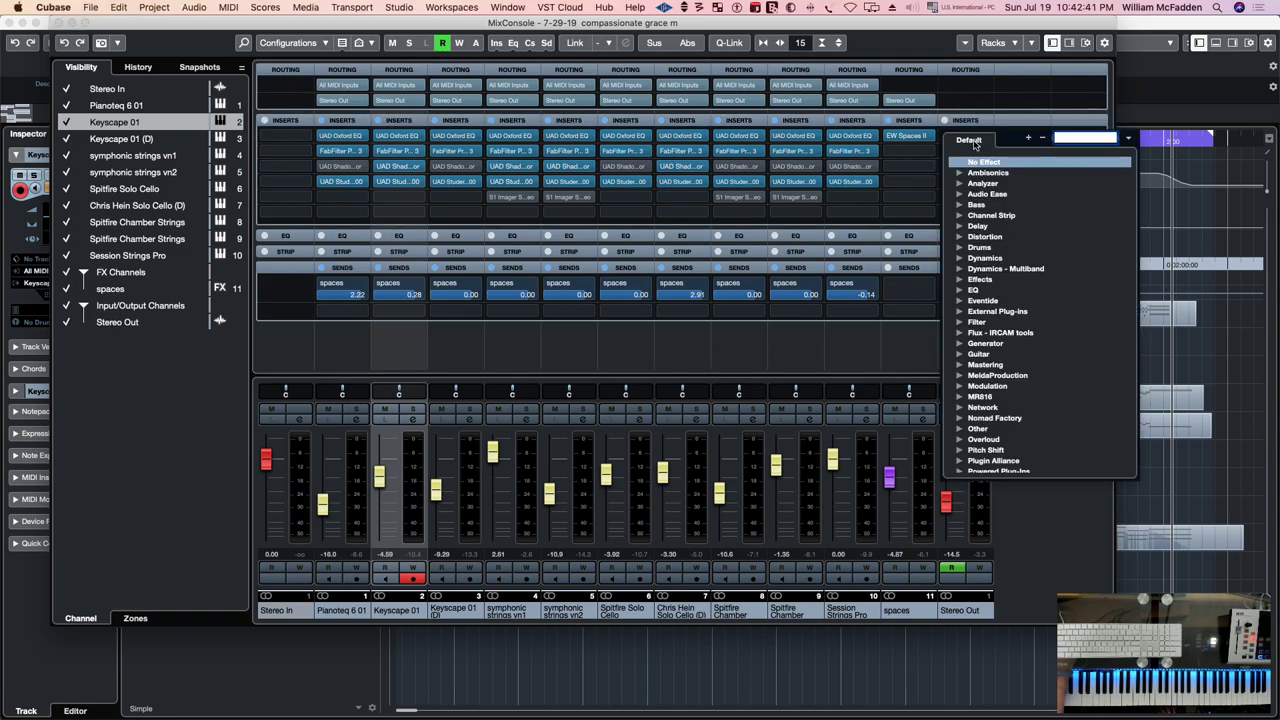
text(ozone 9)
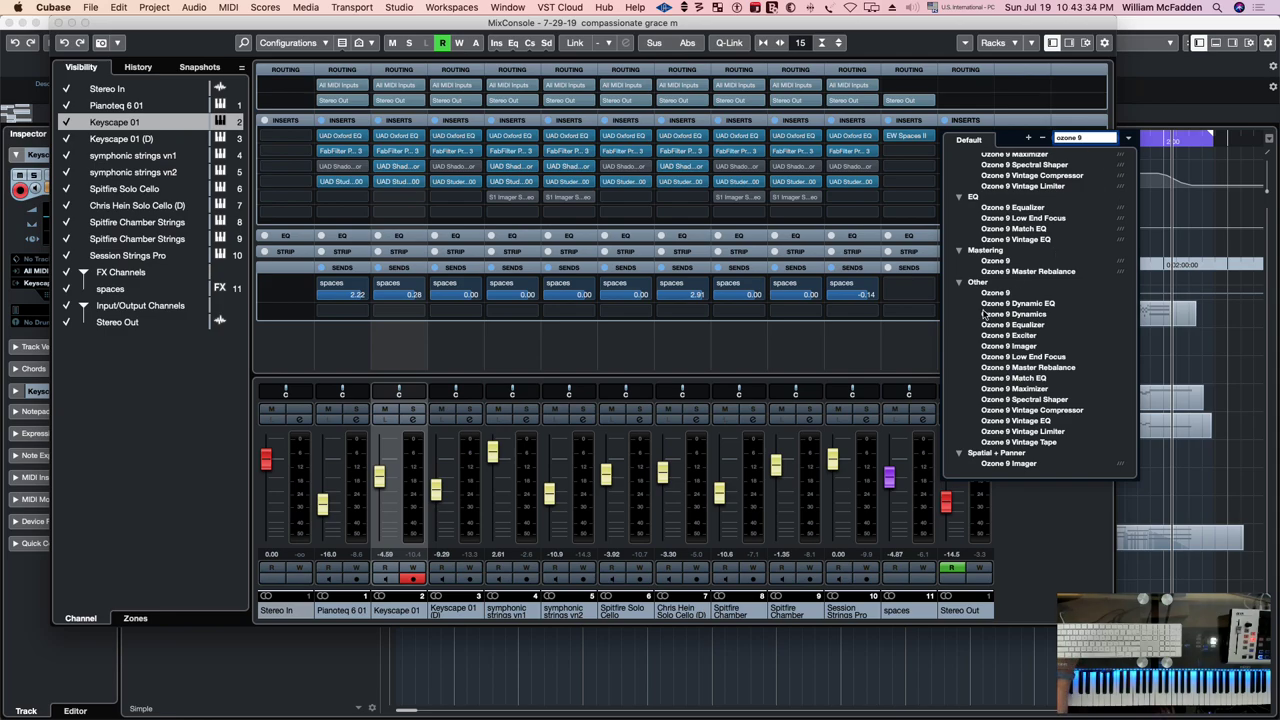
click(997, 261)
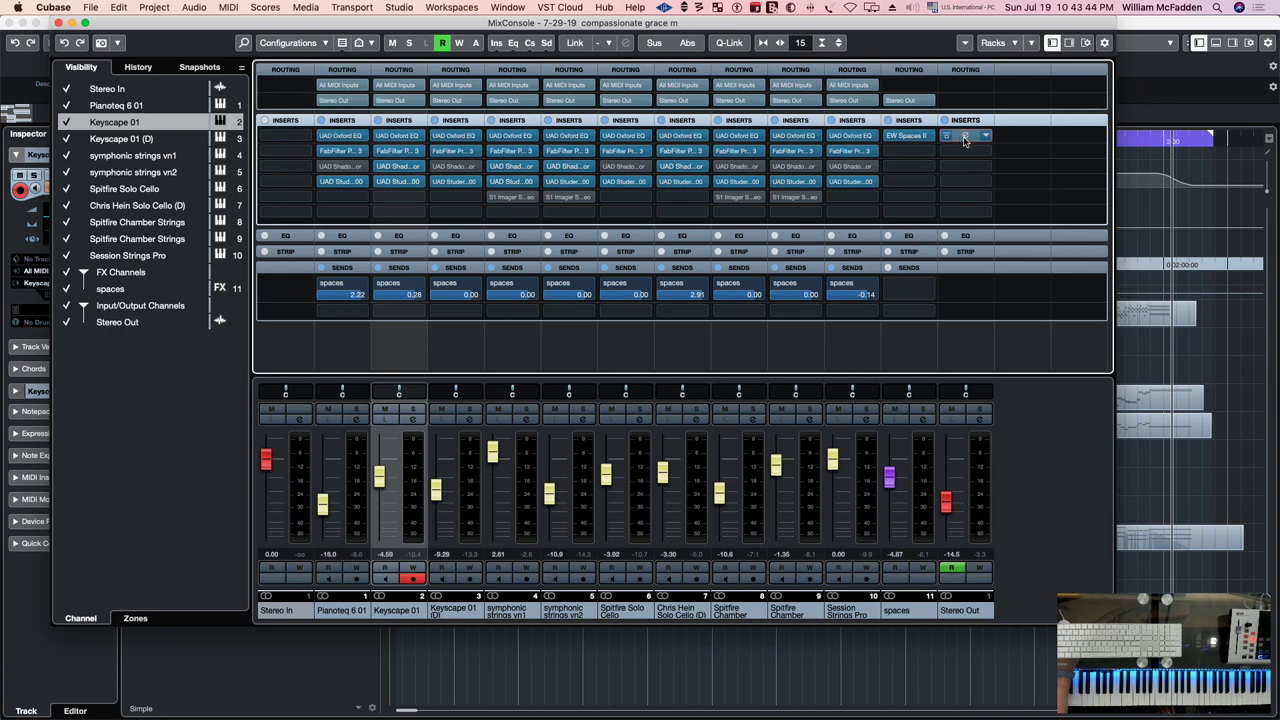
click(965, 140)
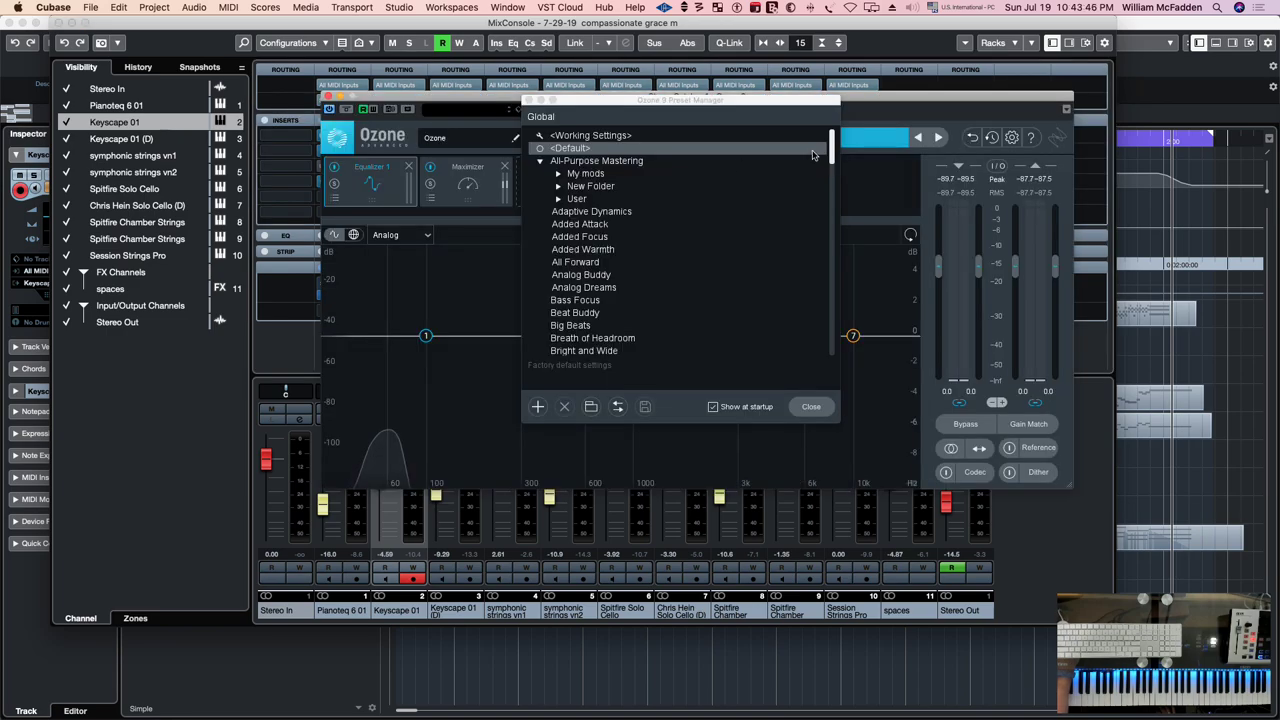
Load the Classical preset from Ozone 9's Genre-Specific Mastering presets and close the Preset Manager
drag(829, 145, 825, 352)
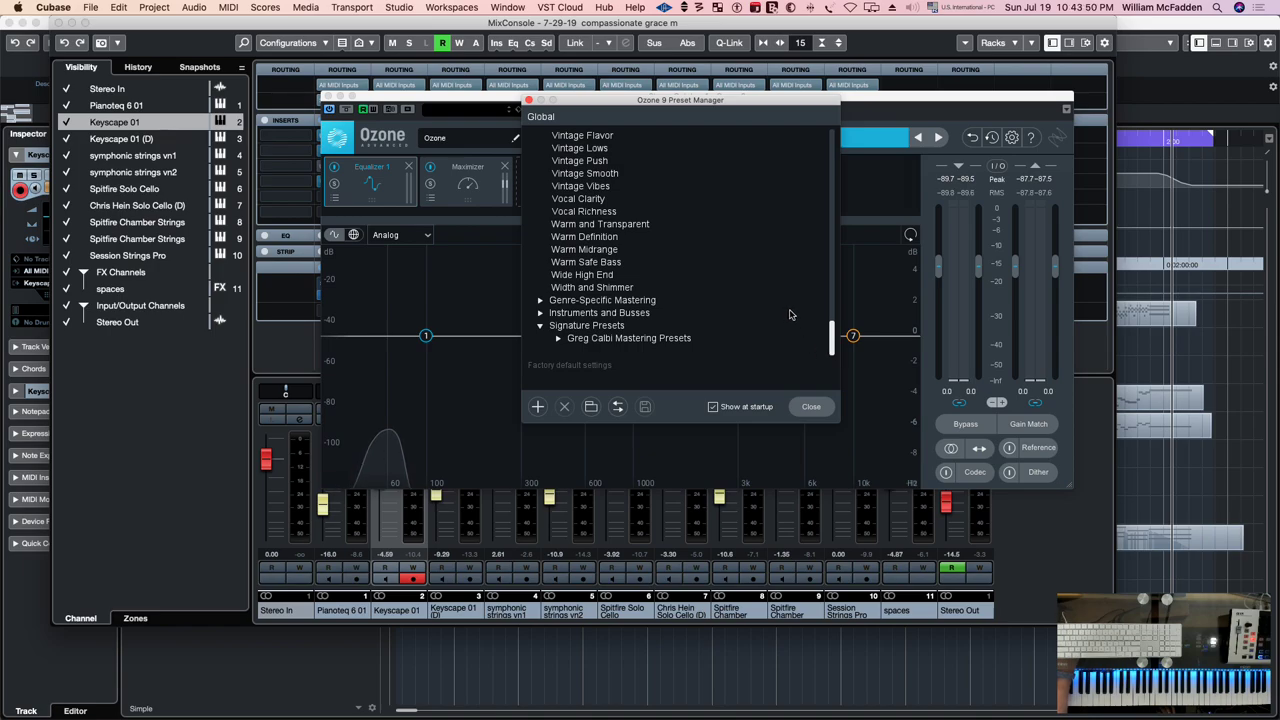
click(541, 300)
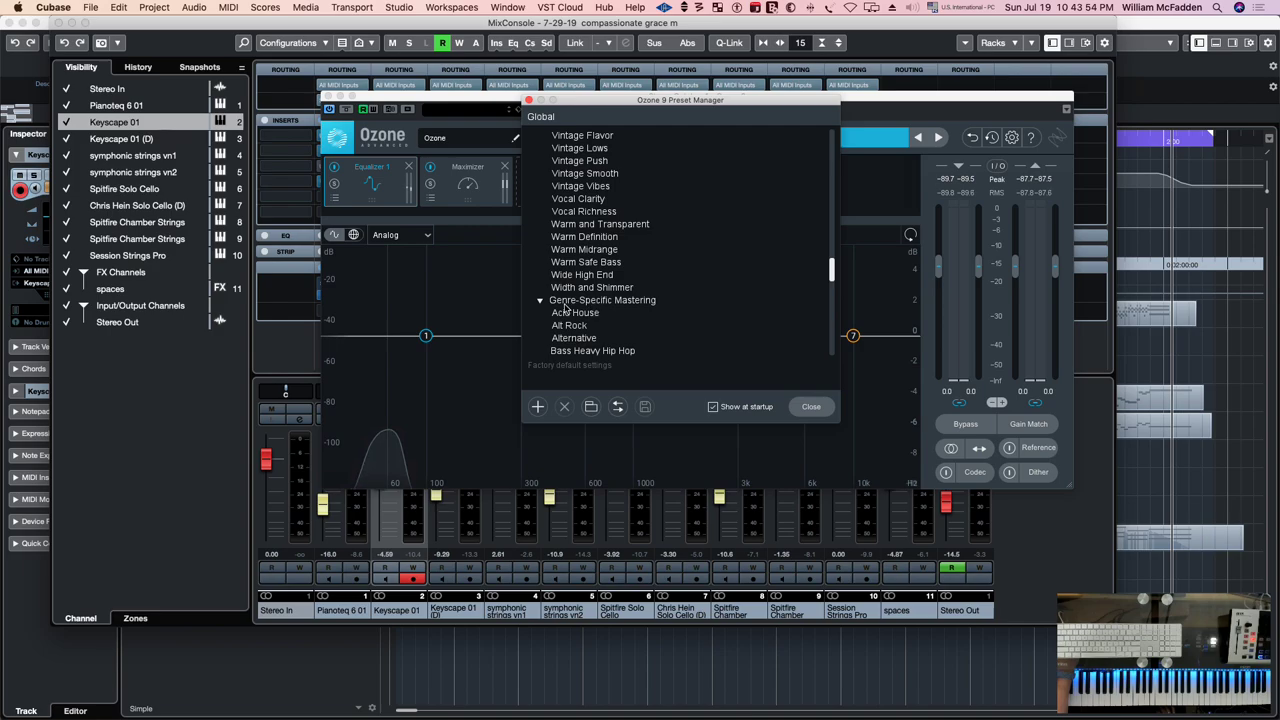
drag(832, 272, 832, 280)
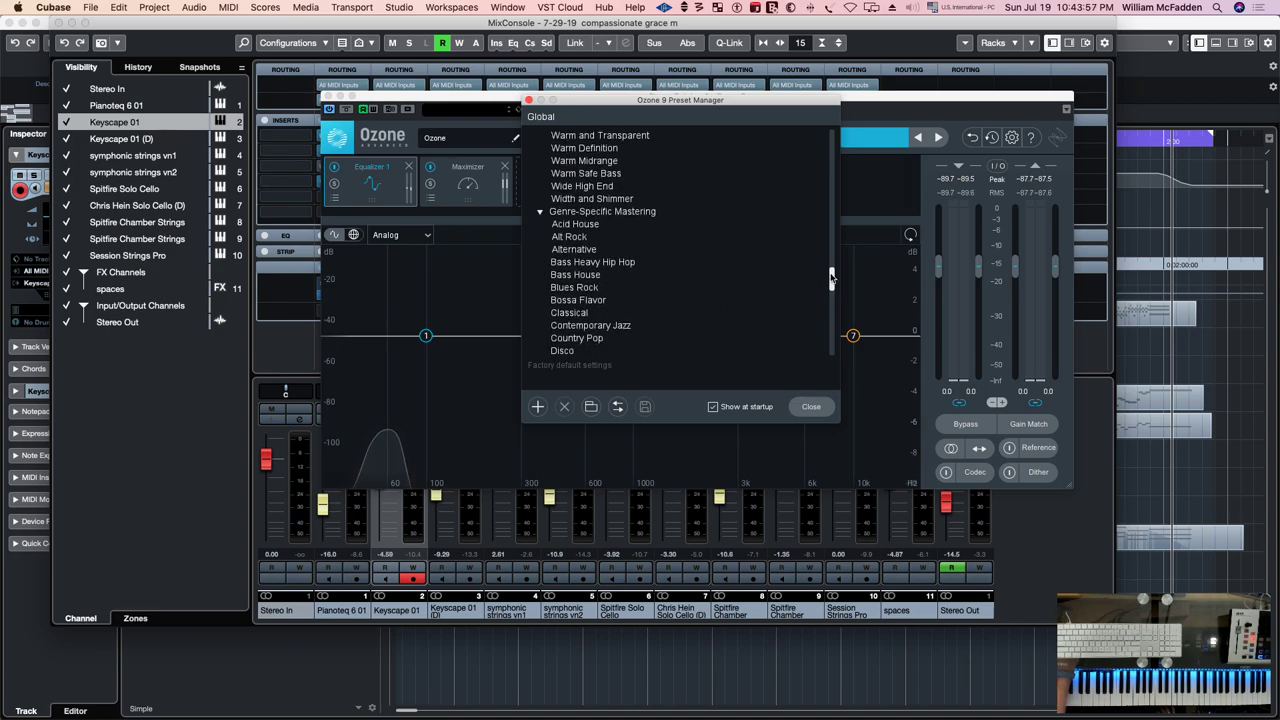
click(569, 313)
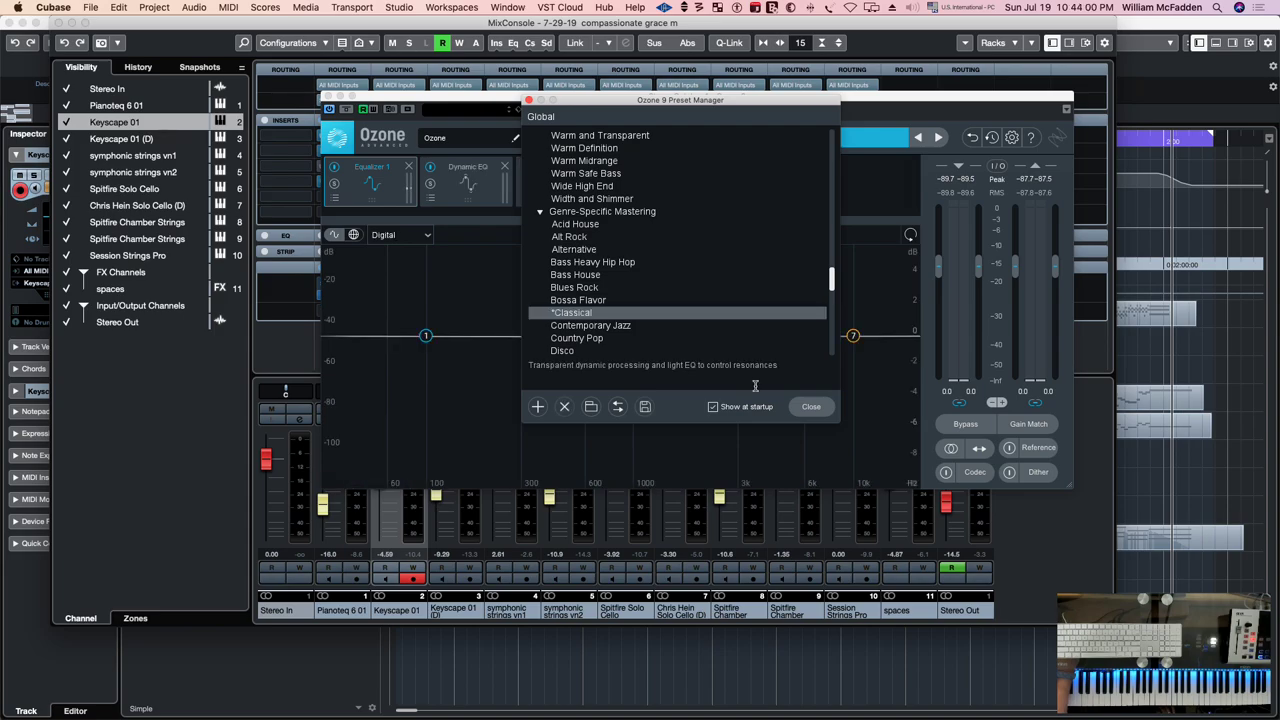
click(810, 407)
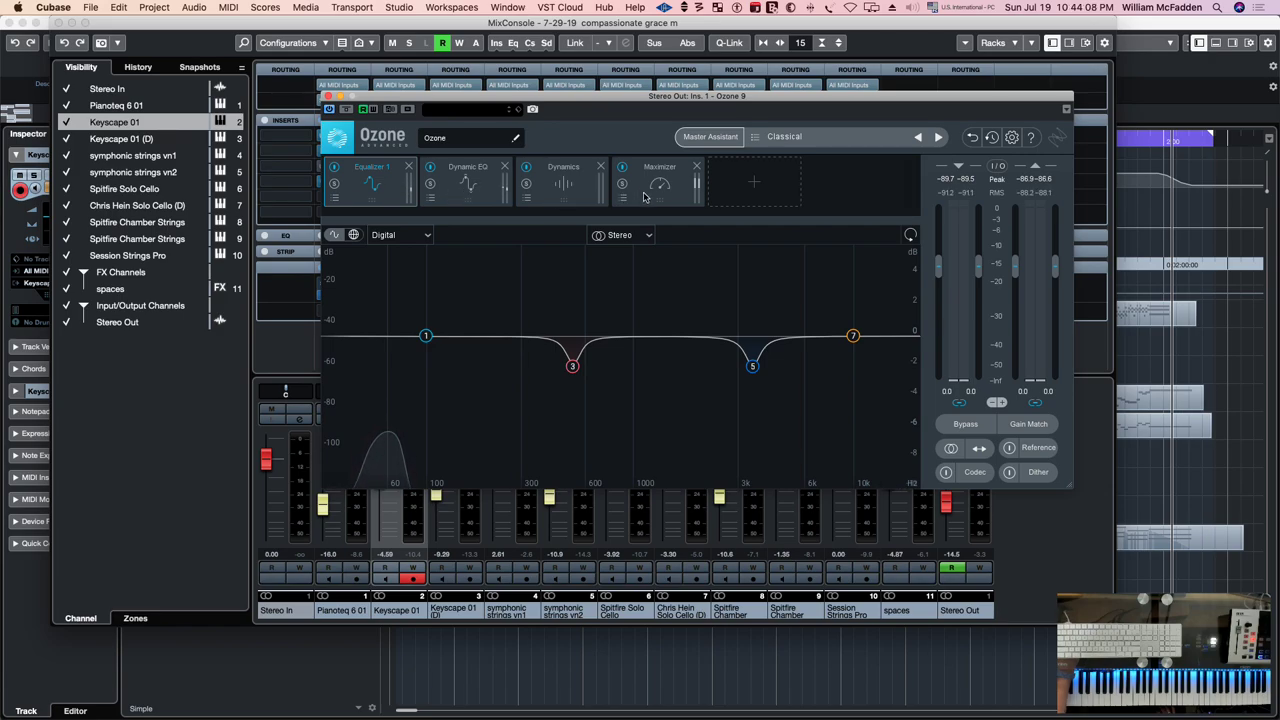
Add an Imager module after the Maximizer in Ozone 9's module chain
click(753, 185)
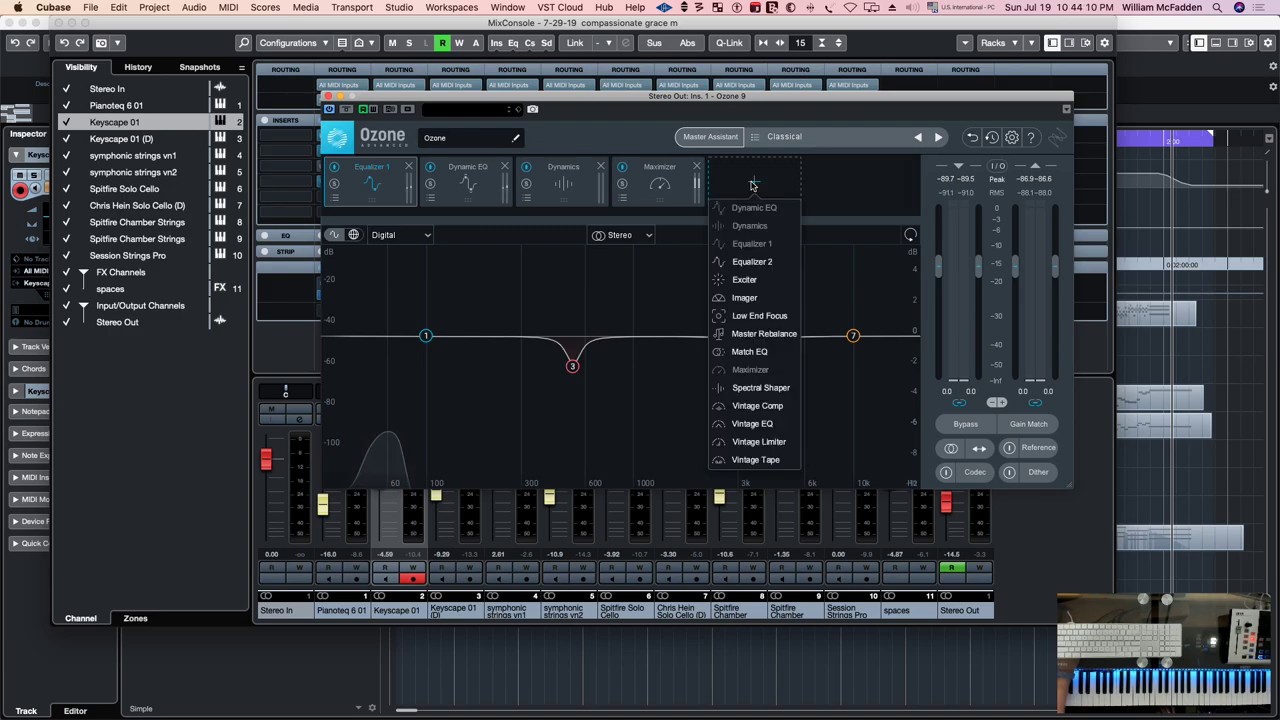
click(742, 298)
drag(651, 105, 667, 107)
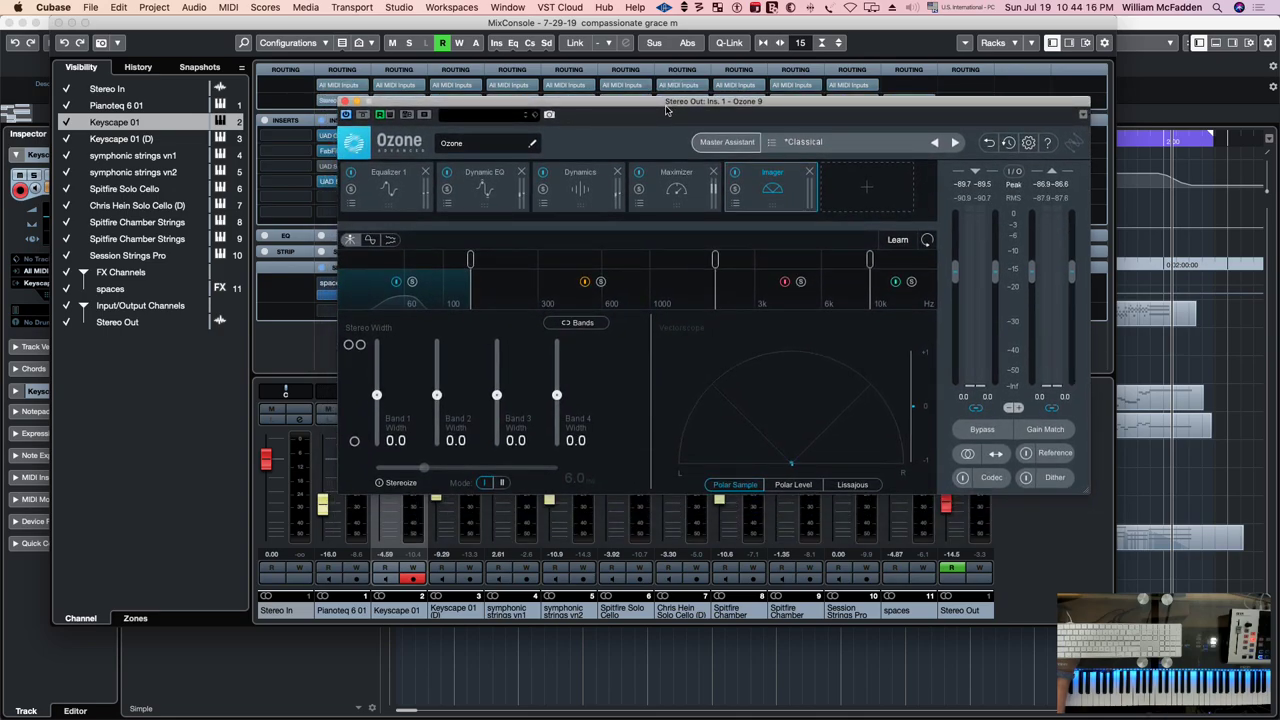
Play the project and examine Ozone 9's Equalizer 1, Dynamic EQ, Dynamics and Maximizer modules on the Stereo Out
key(space)
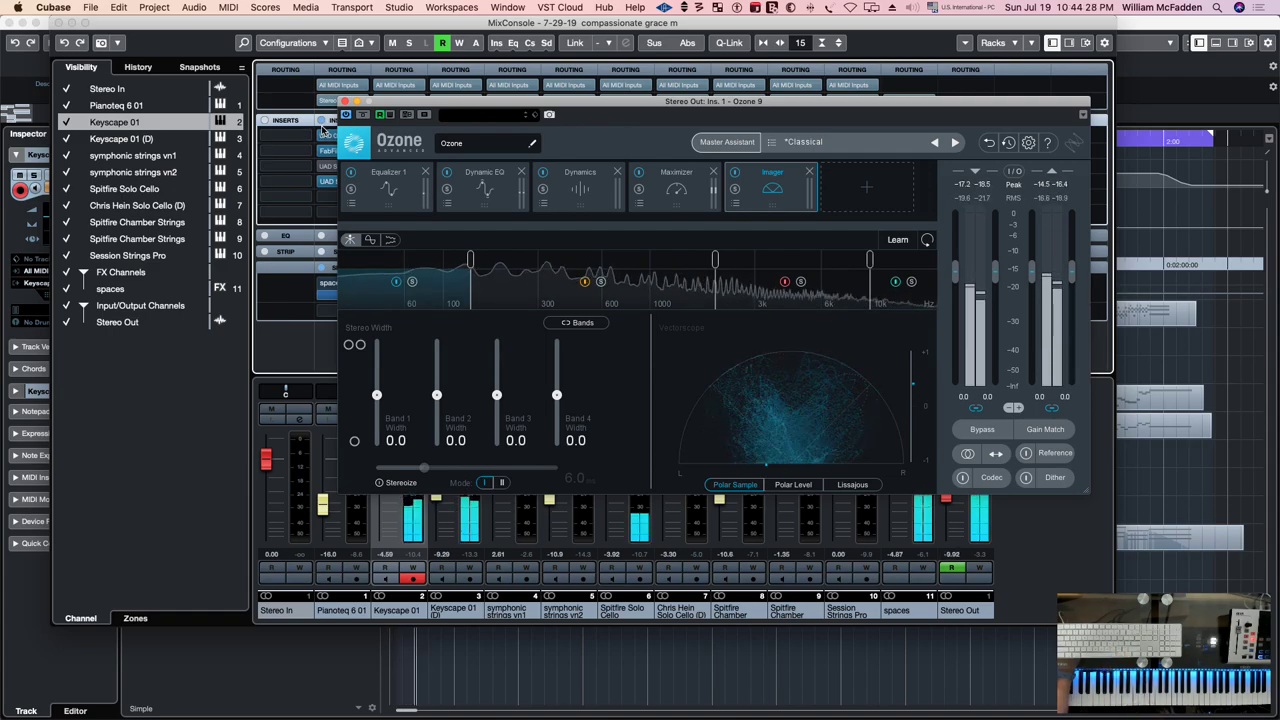
click(390, 190)
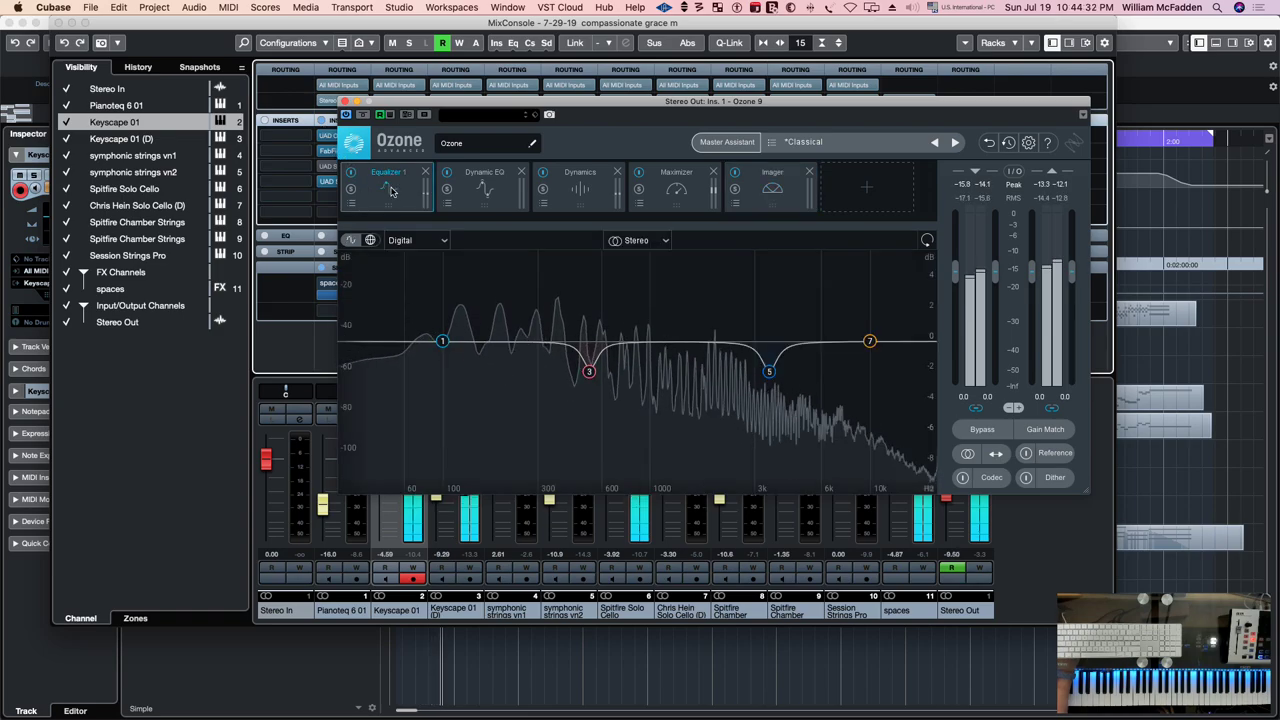
click(487, 190)
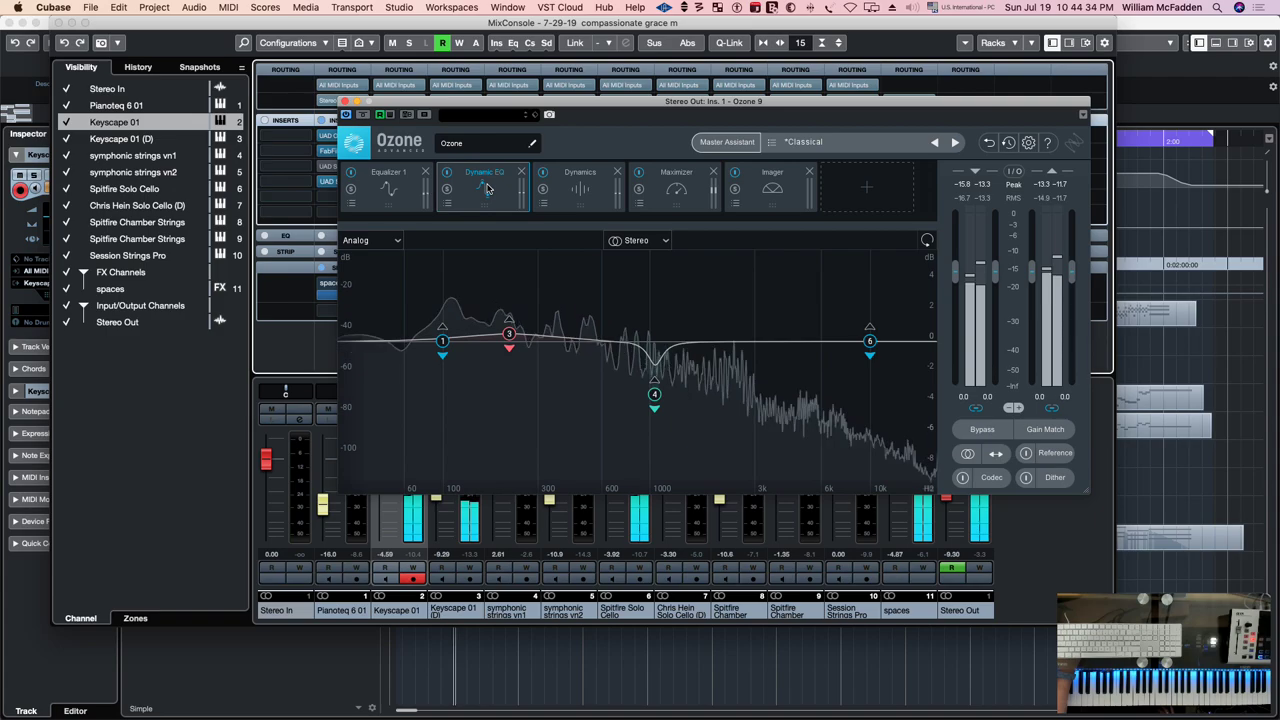
click(577, 192)
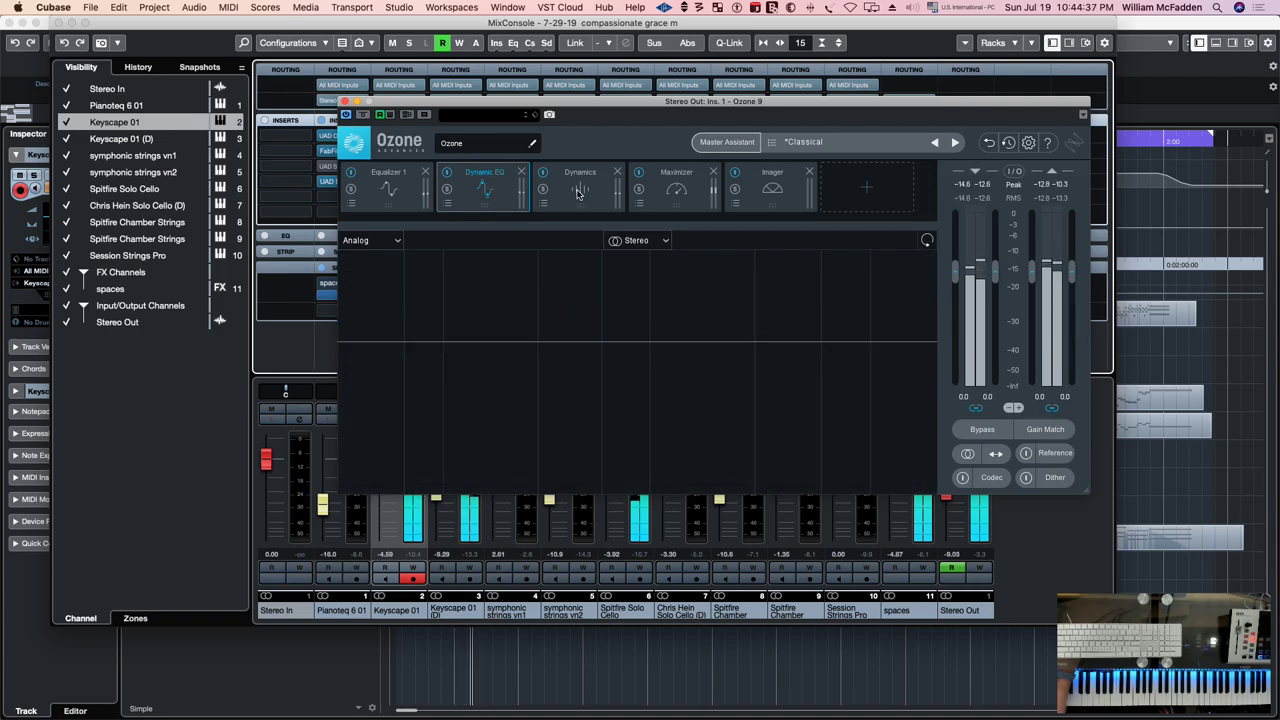
click(673, 191)
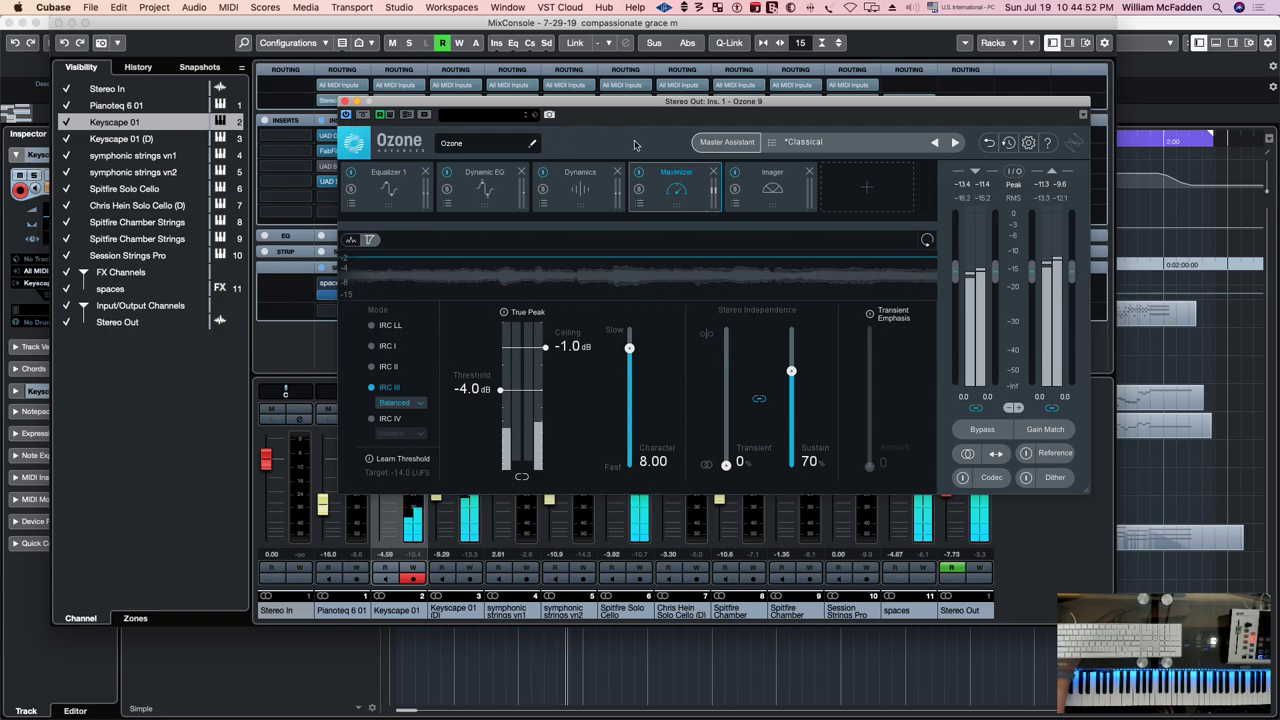
Set the Imager's stereo widths to 10.1 for Band 1, 12.7 for Band 2, 8.9 for Band 3 and 12.7 for Band 4
click(772, 187)
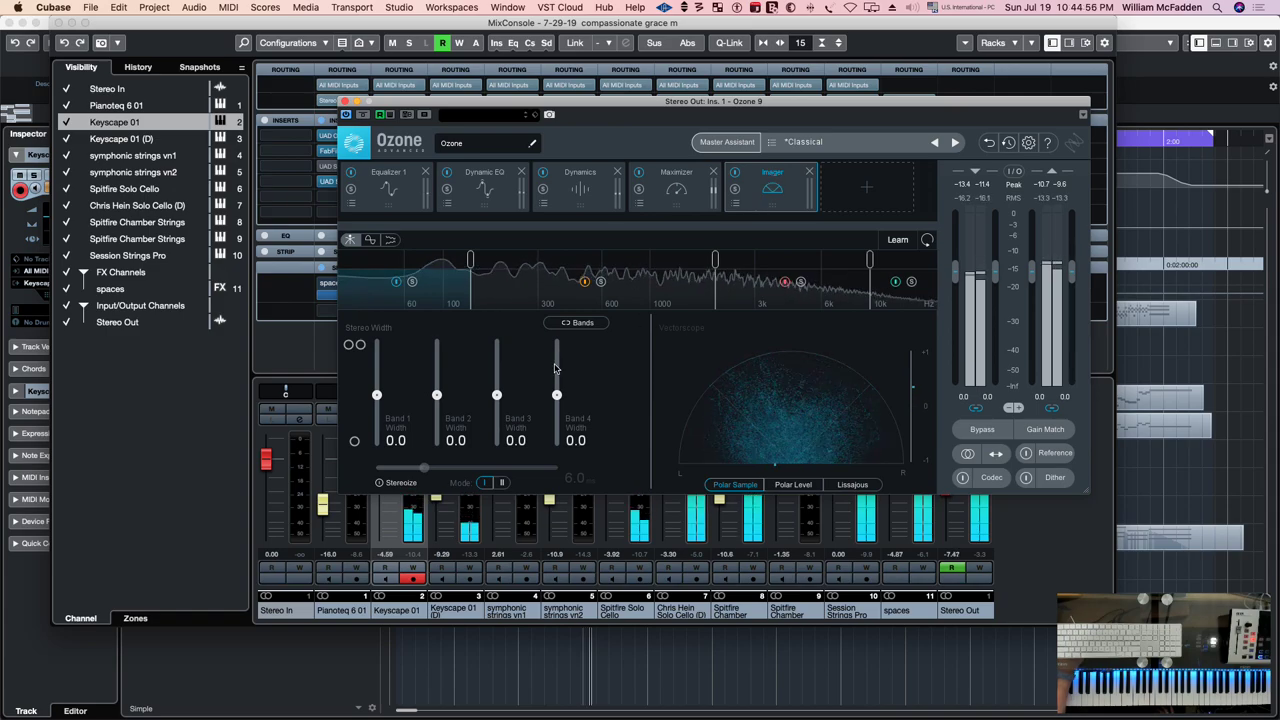
drag(497, 395, 556, 389)
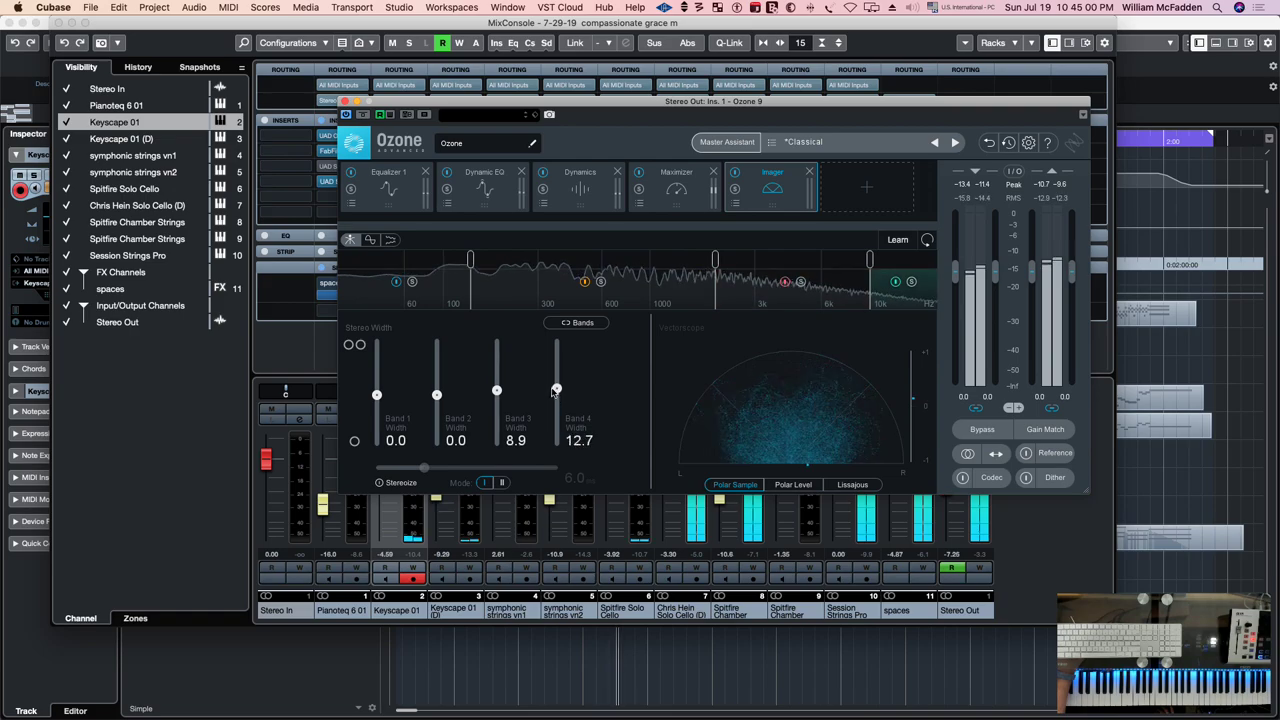
drag(437, 395, 376, 391)
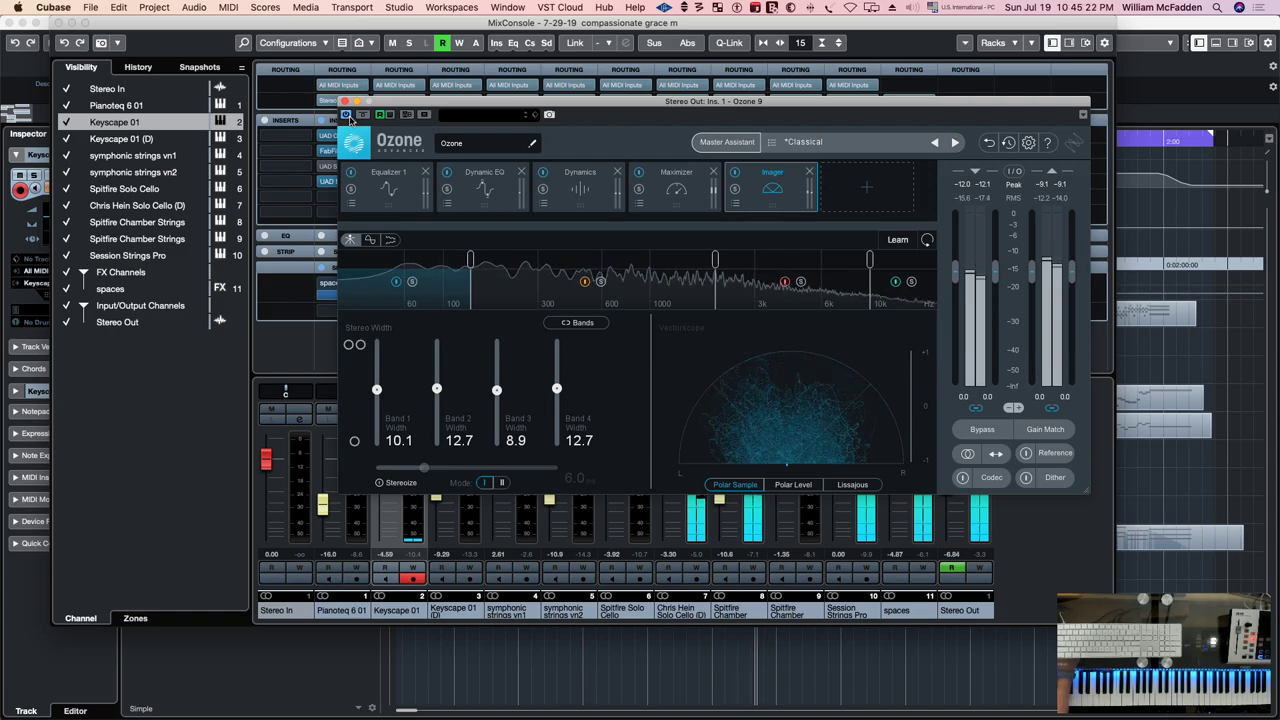
Move the Ozone 9 window clear of the faders and lower the Pianoteq 6 01 fader to about -28.4 dB
drag(545, 107, 481, 44)
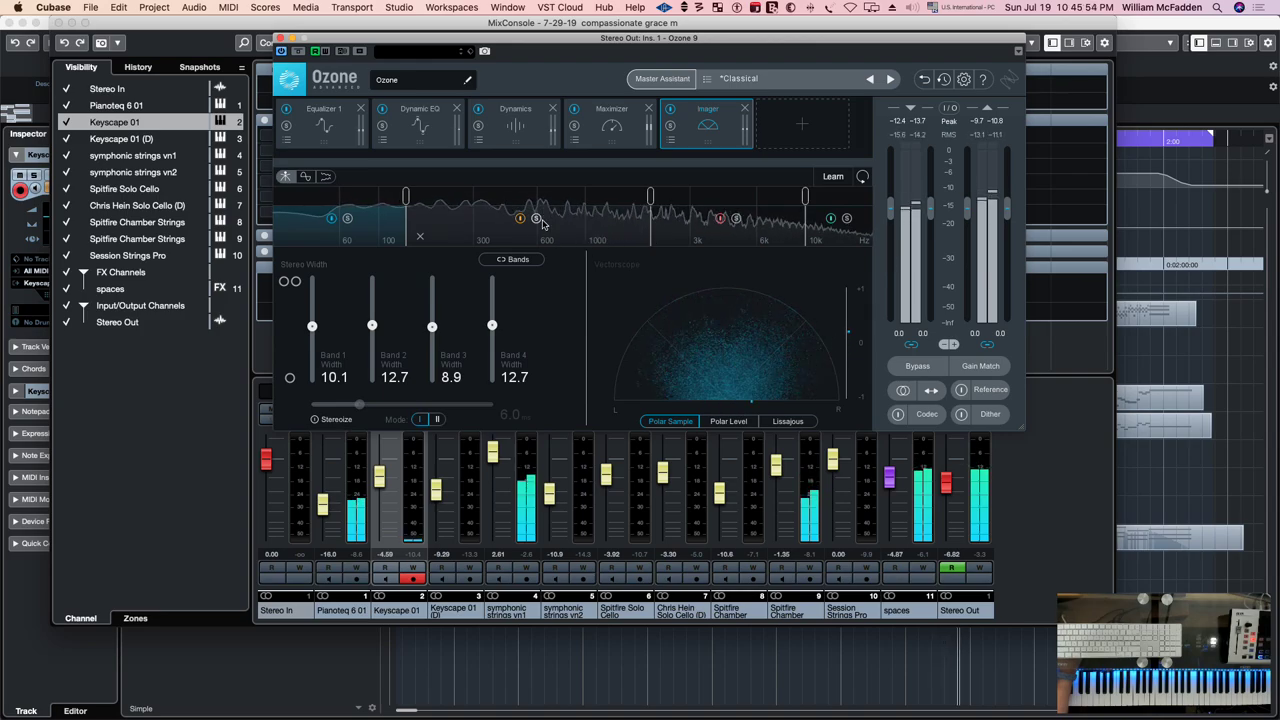
drag(557, 39, 547, 68)
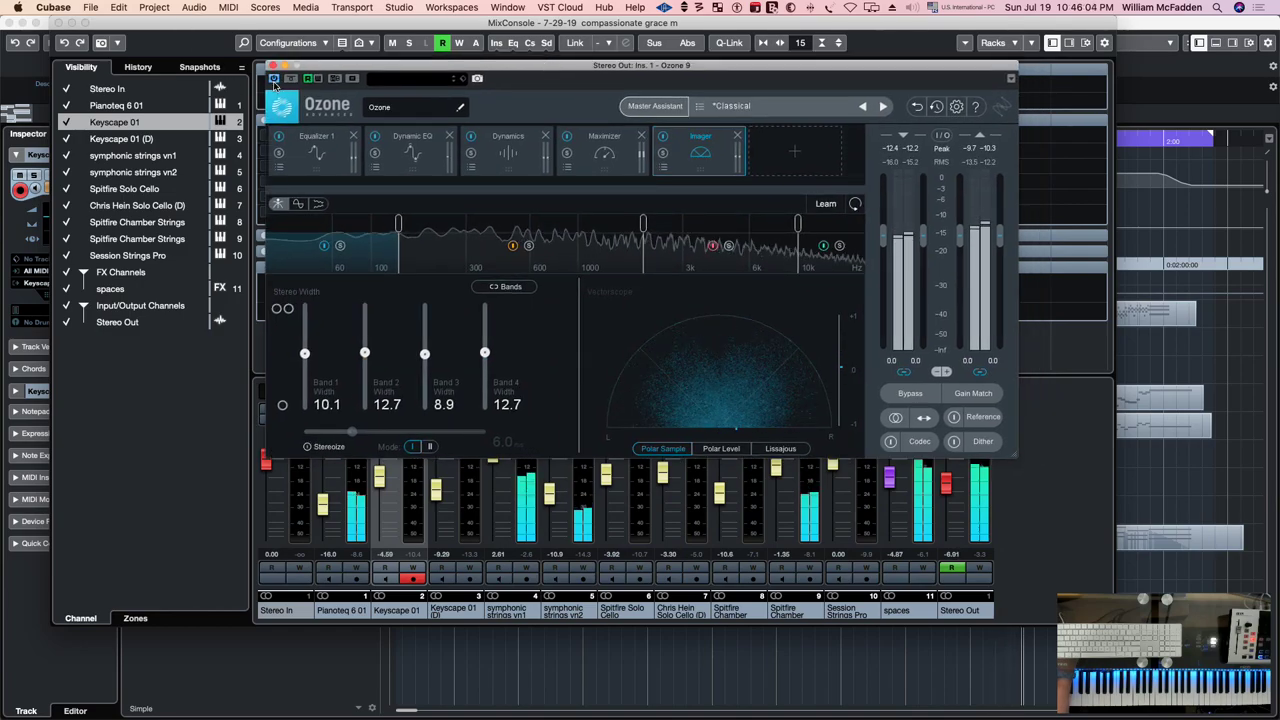
drag(322, 502, 324, 518)
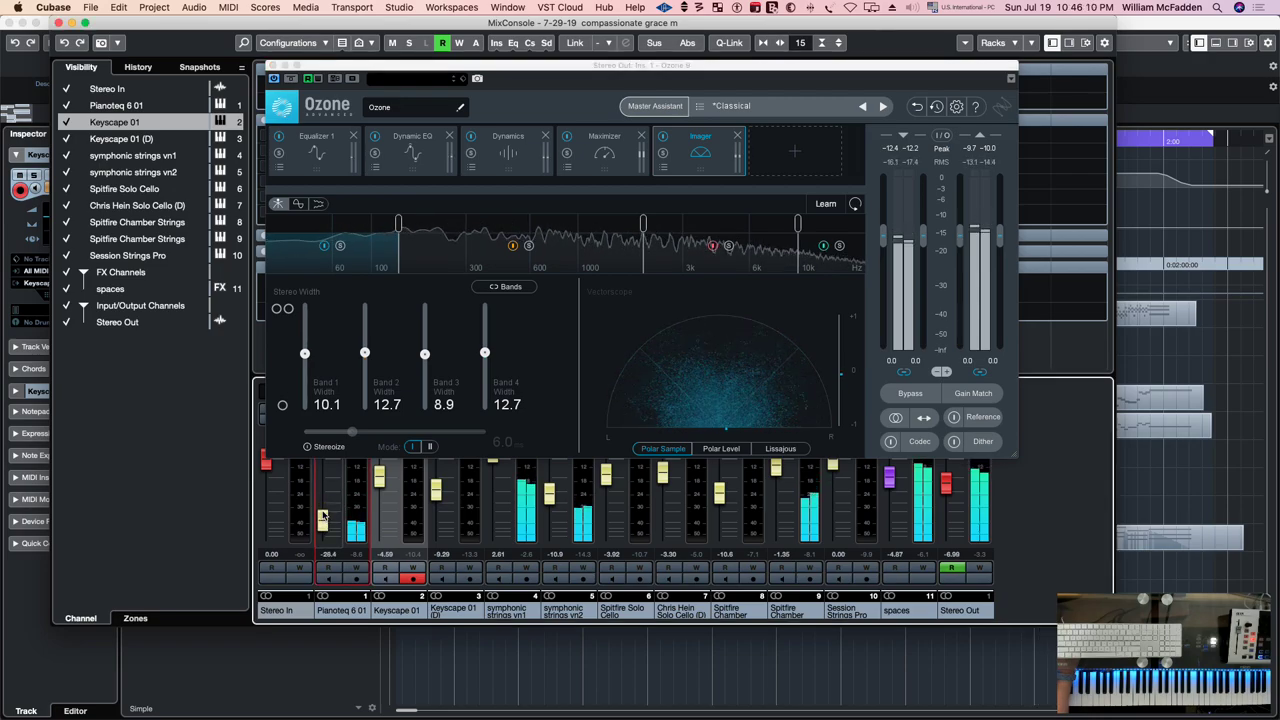
drag(561, 72, 579, 41)
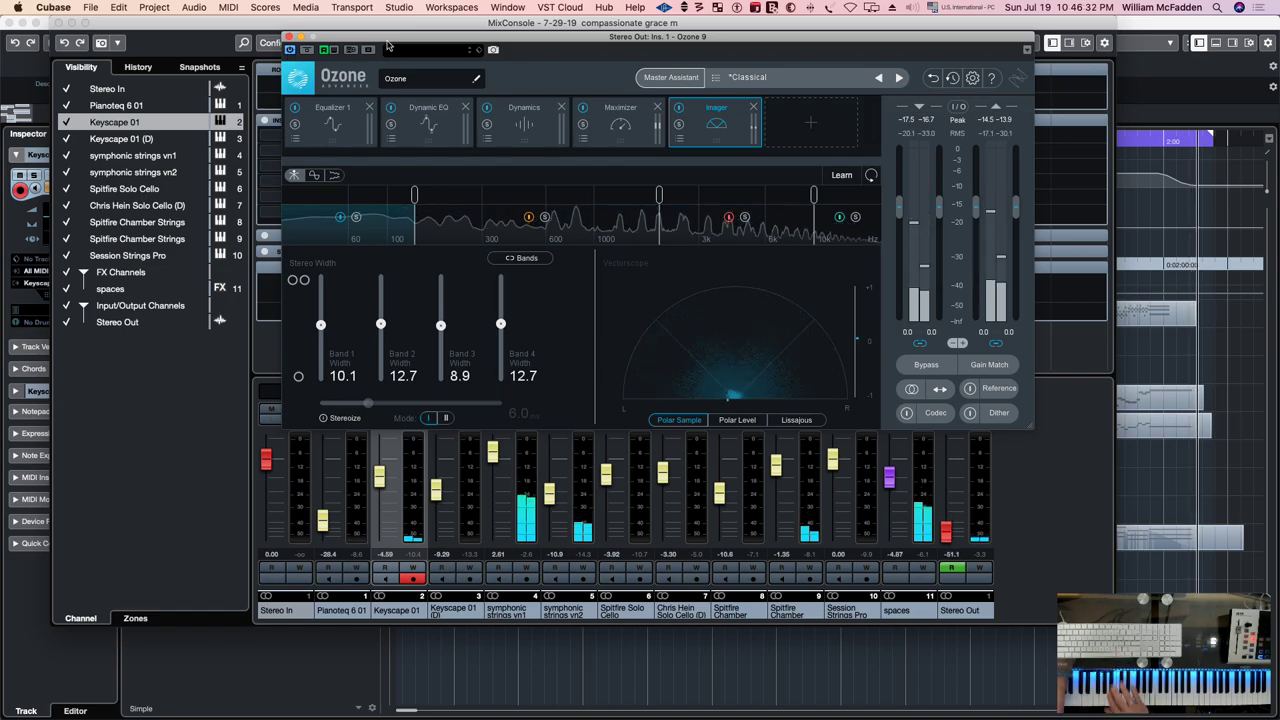
mouse_move(419, 38)
mouse_down()
mouse_move(476, 145)
mouse_move(396, 76)
mouse_move(405, 96)
mouse_move(401, 63)
mouse_move(413, 61)
mouse_up()
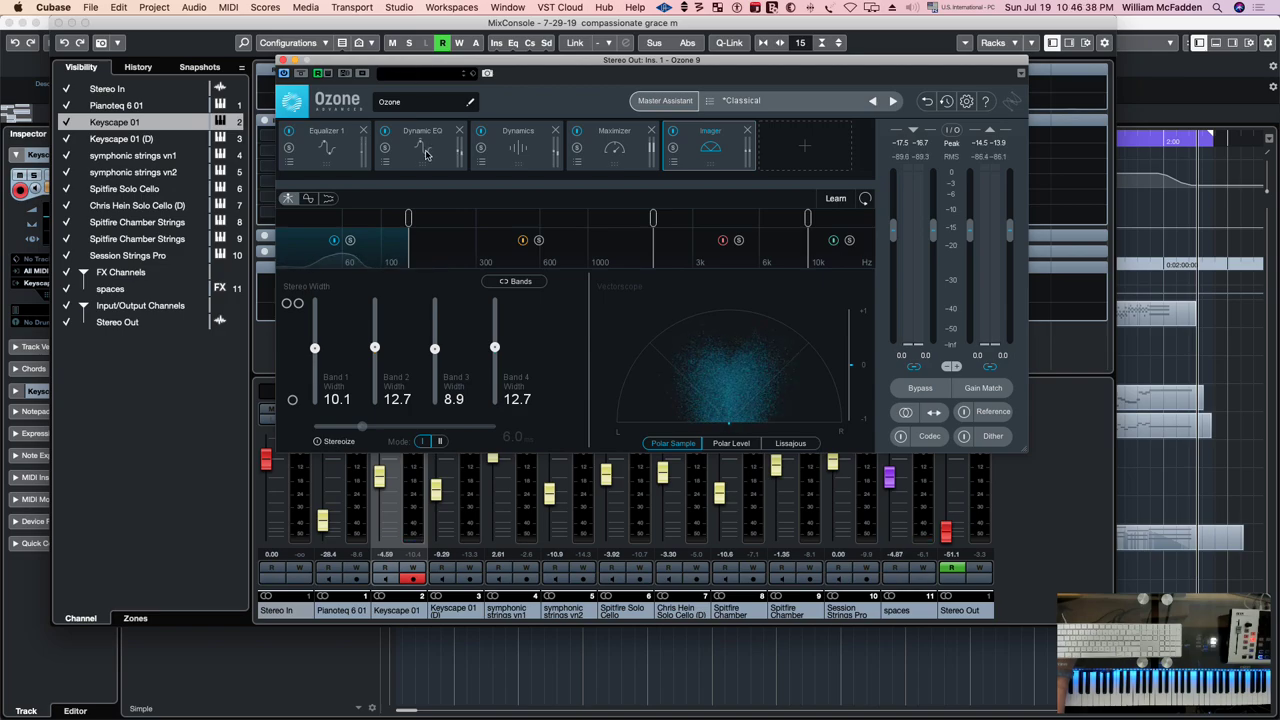
mouse_move(523, 62)
mouse_down()
mouse_move(543, 313)
mouse_move(480, 53)
mouse_move(500, 49)
mouse_move(500, 63)
mouse_up()
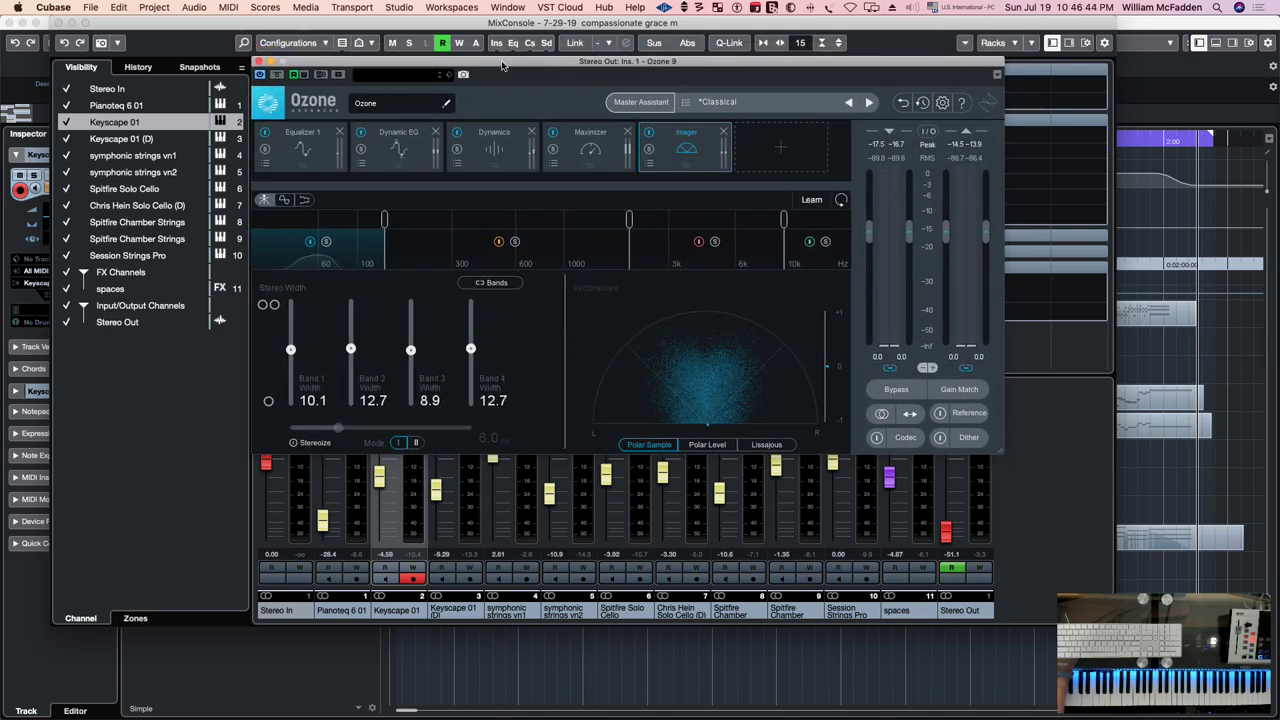
drag(505, 67, 508, 68)
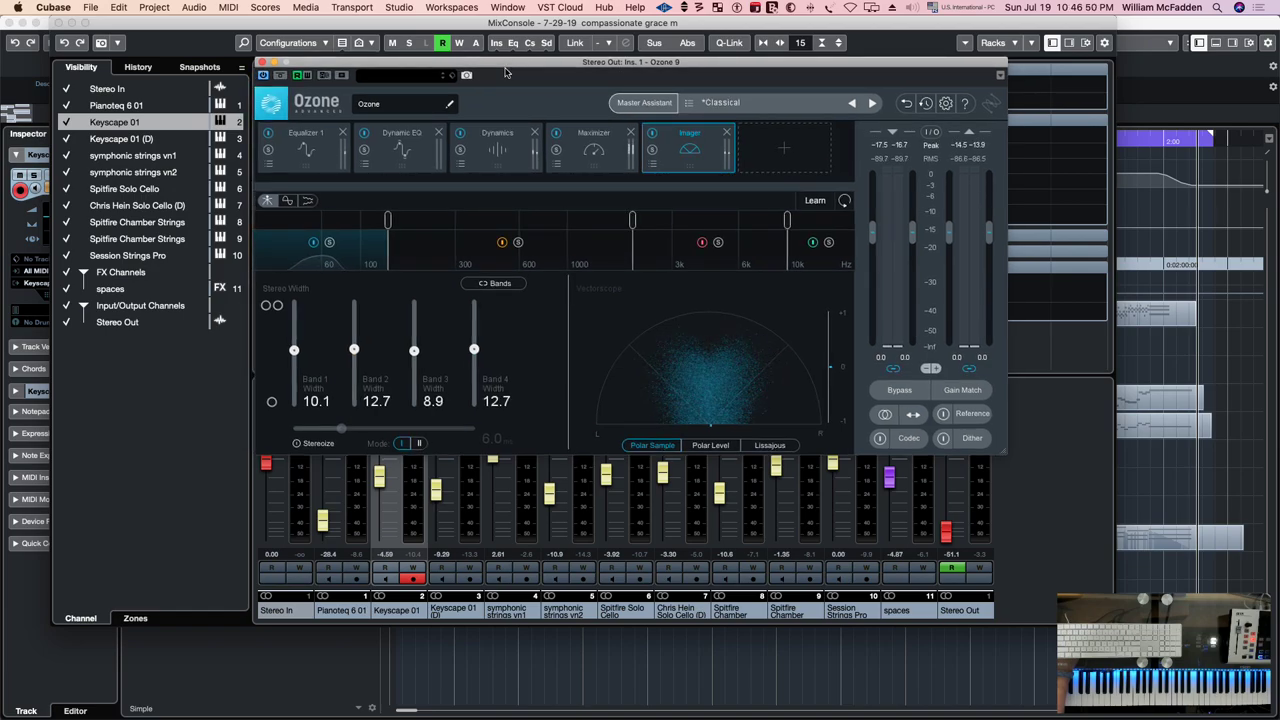
drag(525, 72, 533, 240)
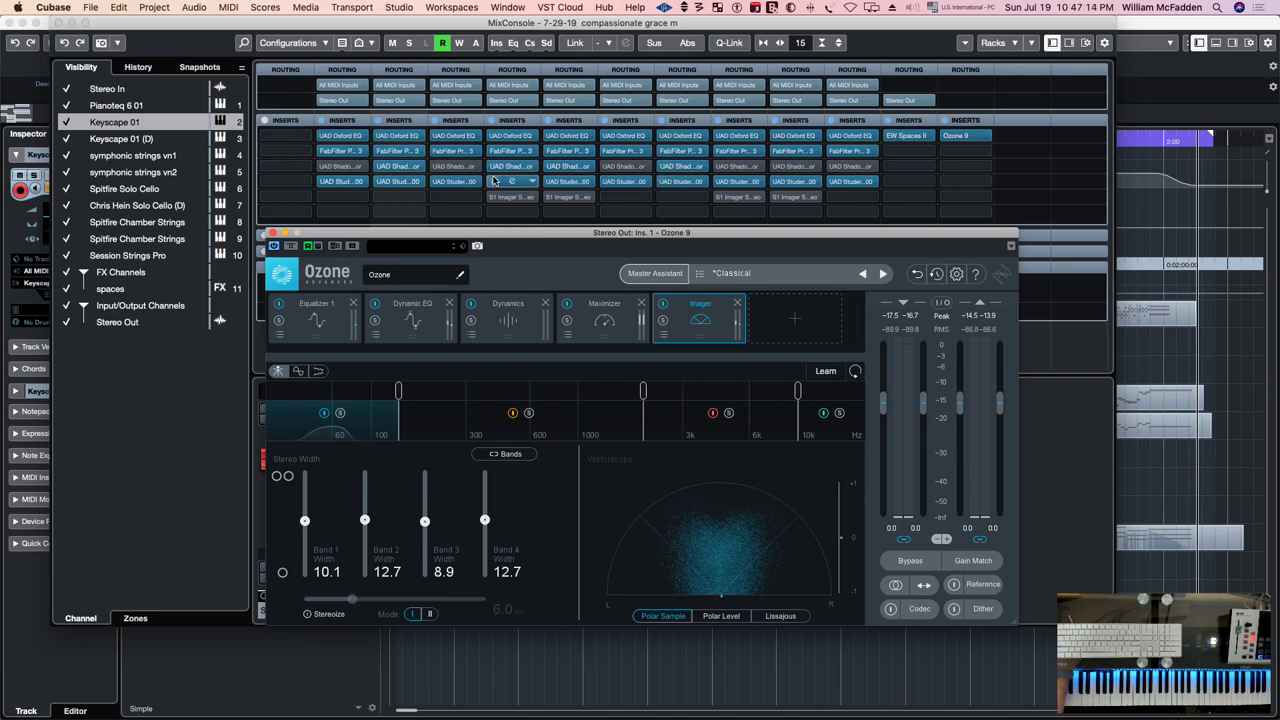
drag(497, 233, 490, 55)
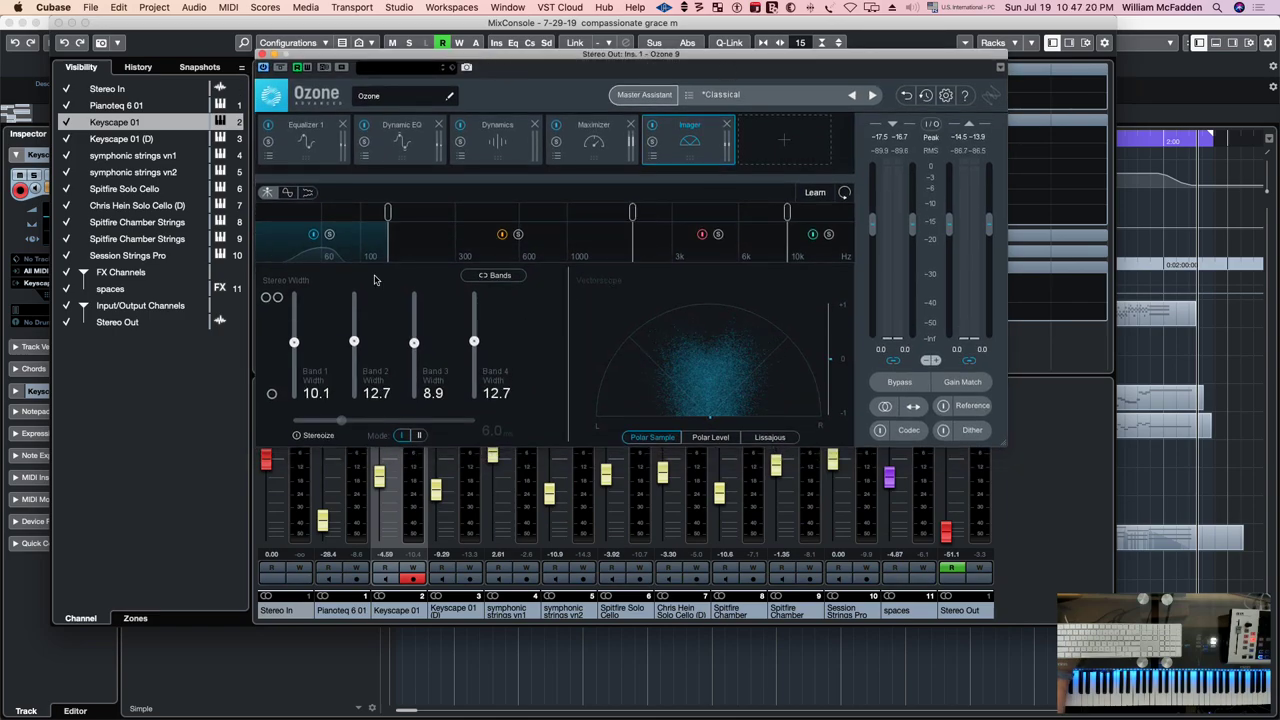
Review Ozone 9's Equalizer 1, Dynamic EQ, Dynamics, Maximizer and Imager modules in turn with playback stopped
click(308, 146)
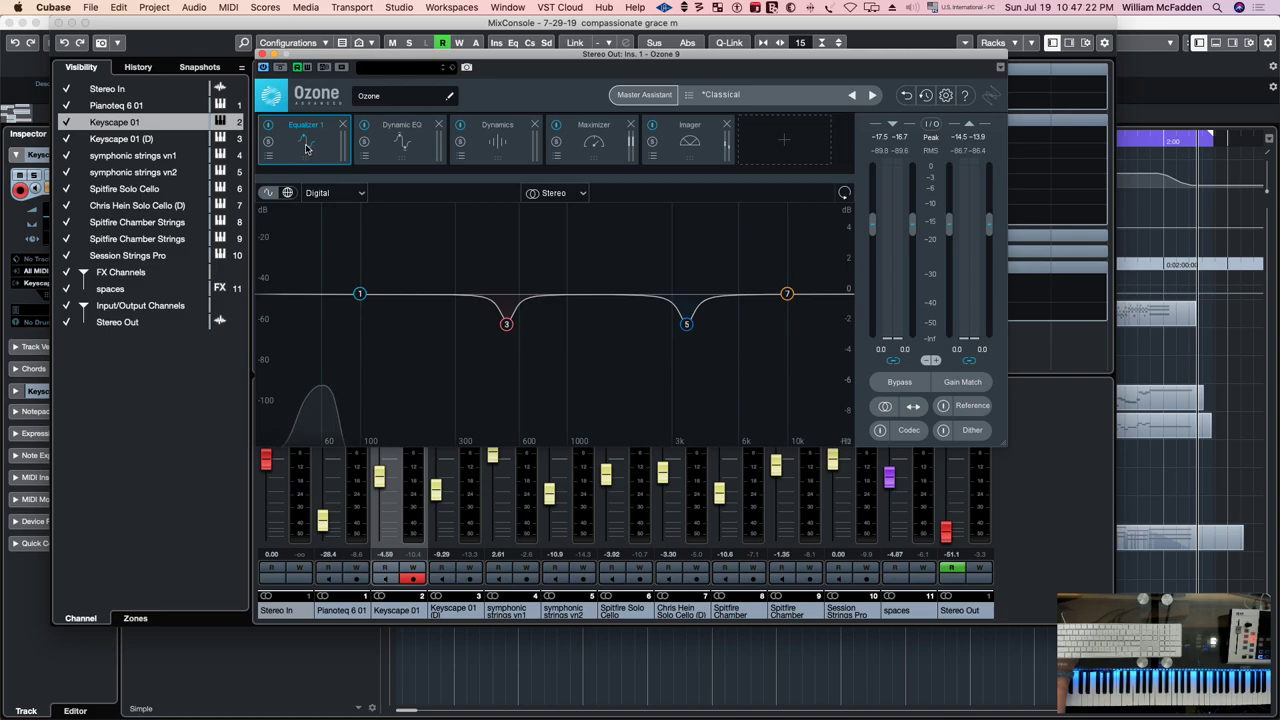
click(403, 146)
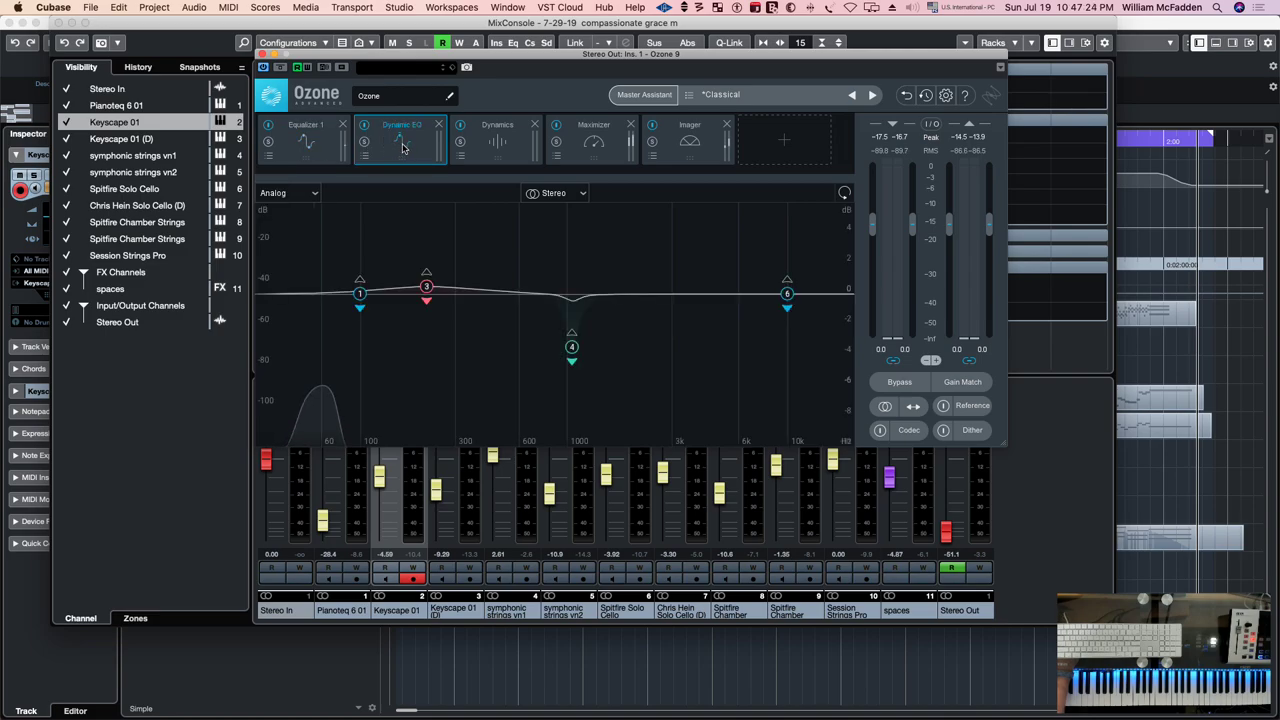
click(500, 146)
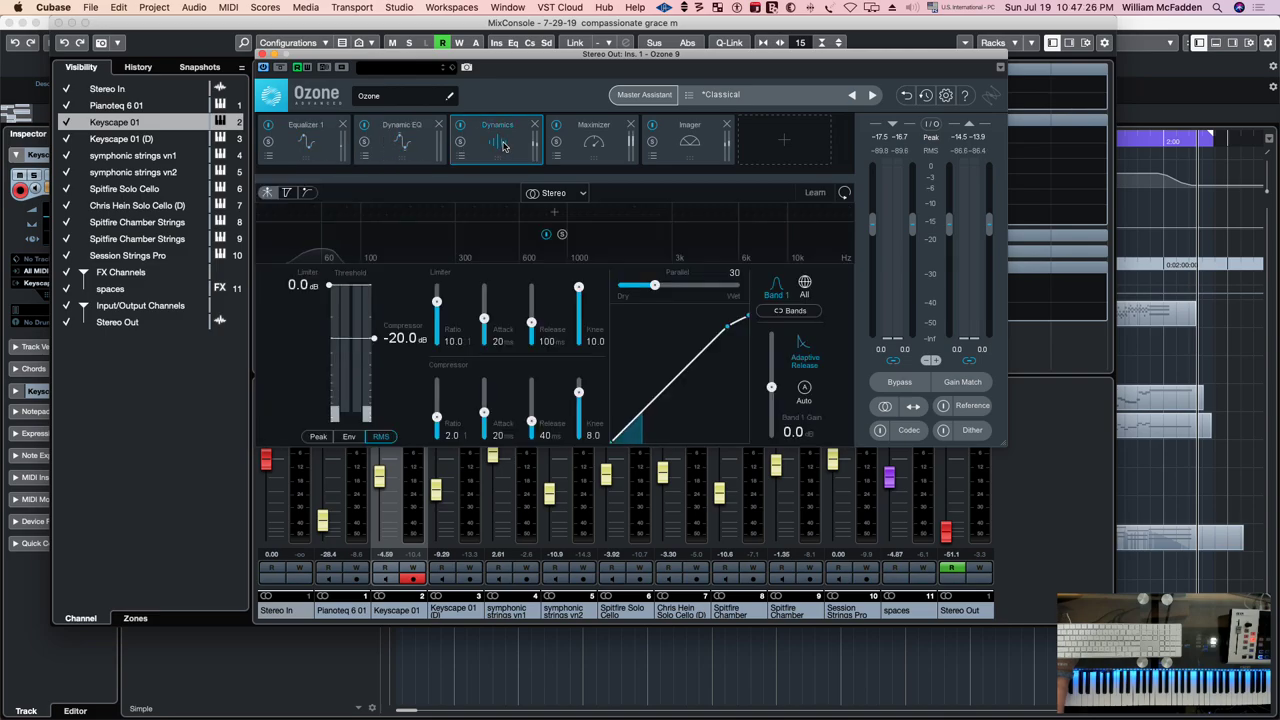
click(594, 144)
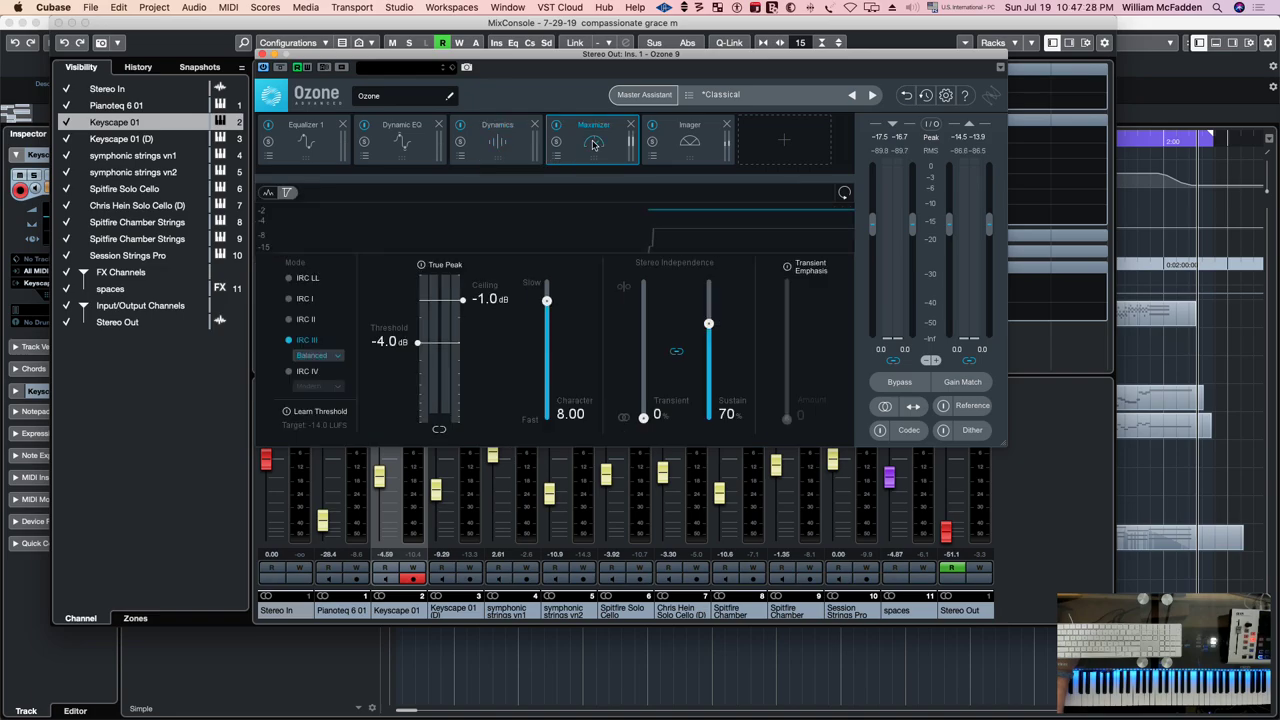
click(692, 144)
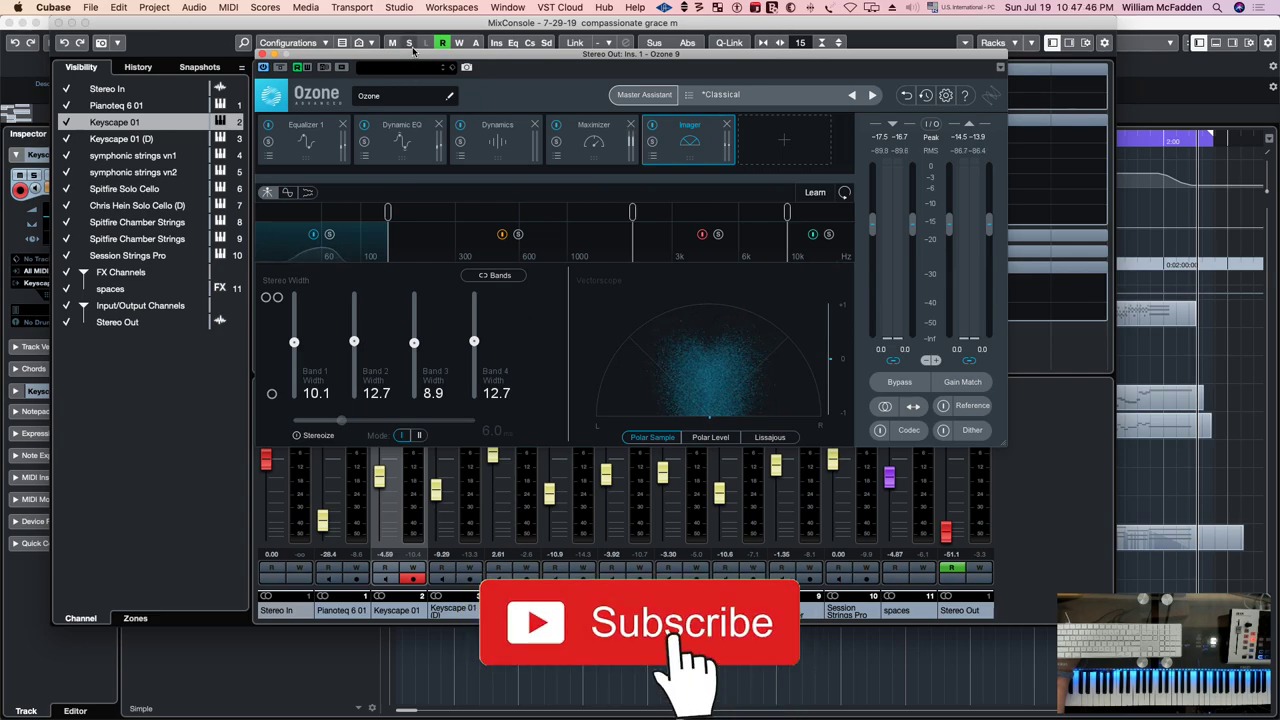
drag(413, 50, 410, 30)
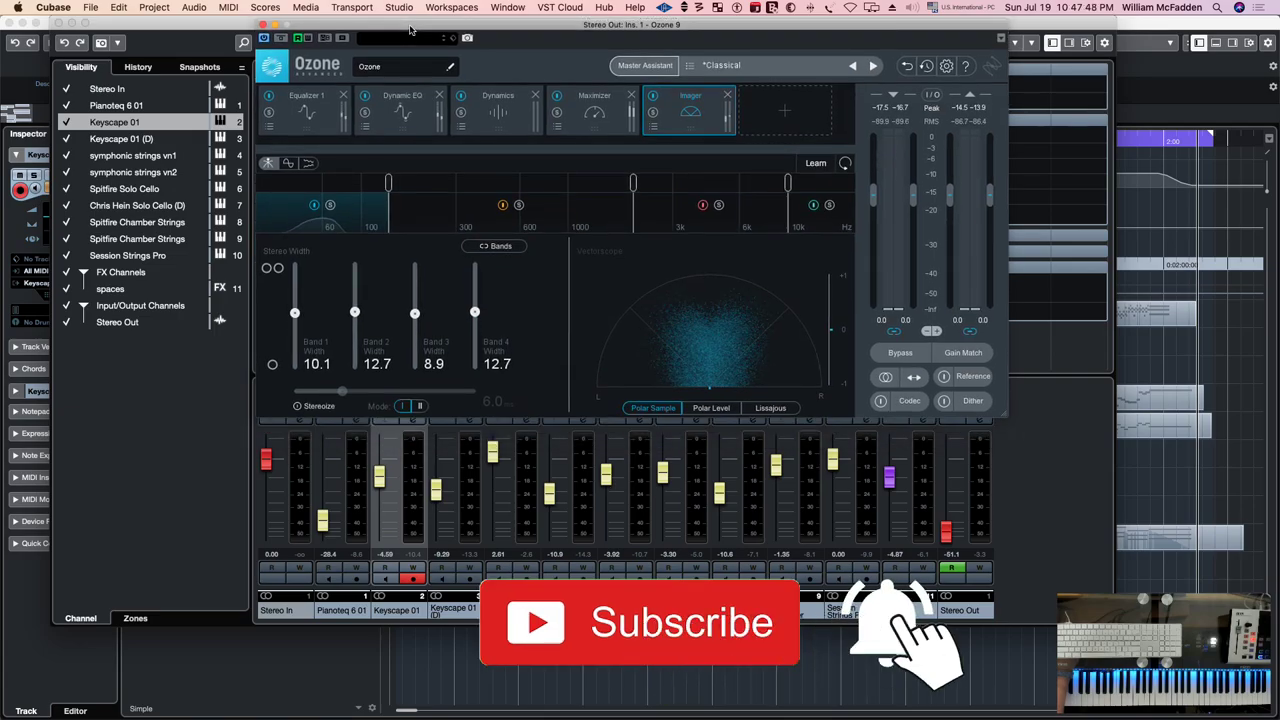